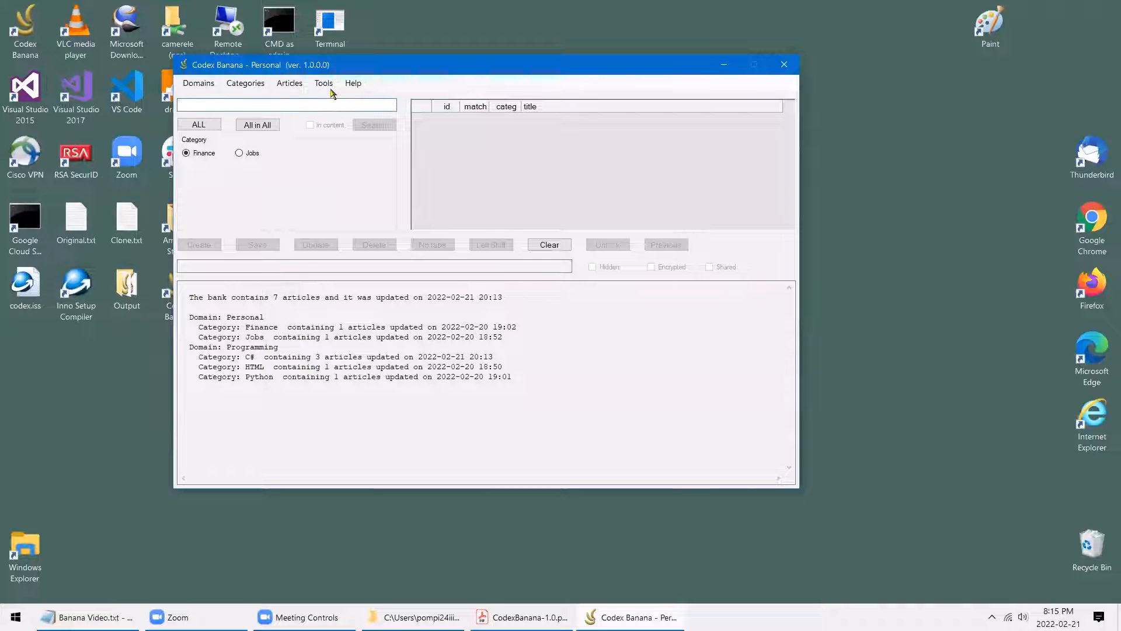
Open the application settings, shift the window right, and close them unchanged
{"action": "left_click", "coordinate": [328, 86]}
{"action": "left_click", "coordinate": [338, 98]}
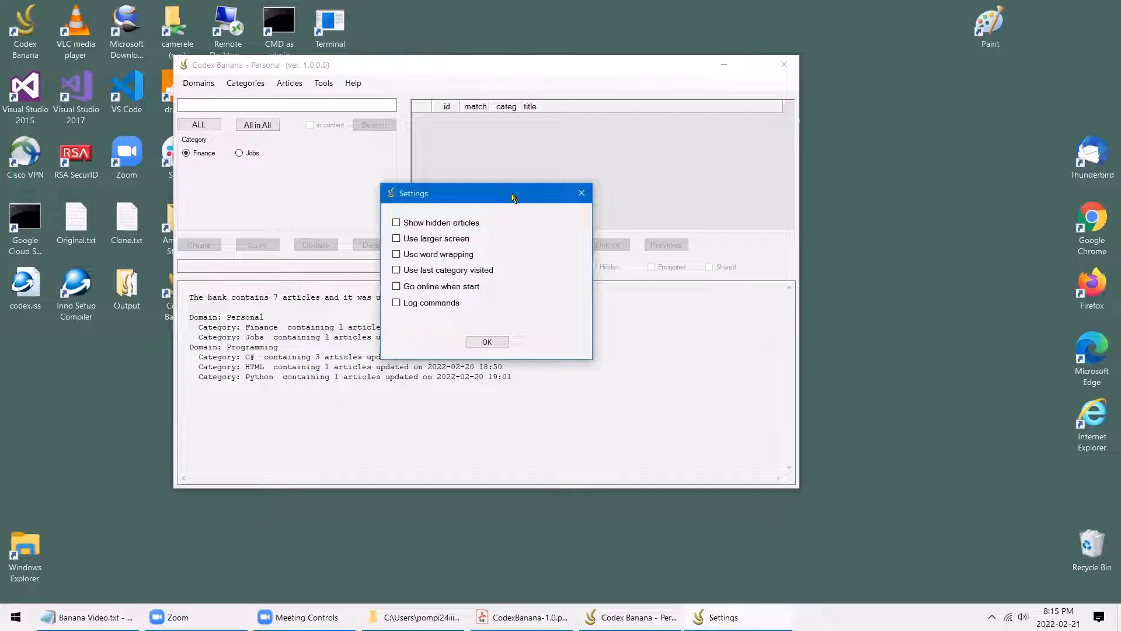
{"action": "left_click_drag", "start_coordinate": [513, 197], "coordinate": [559, 202]}
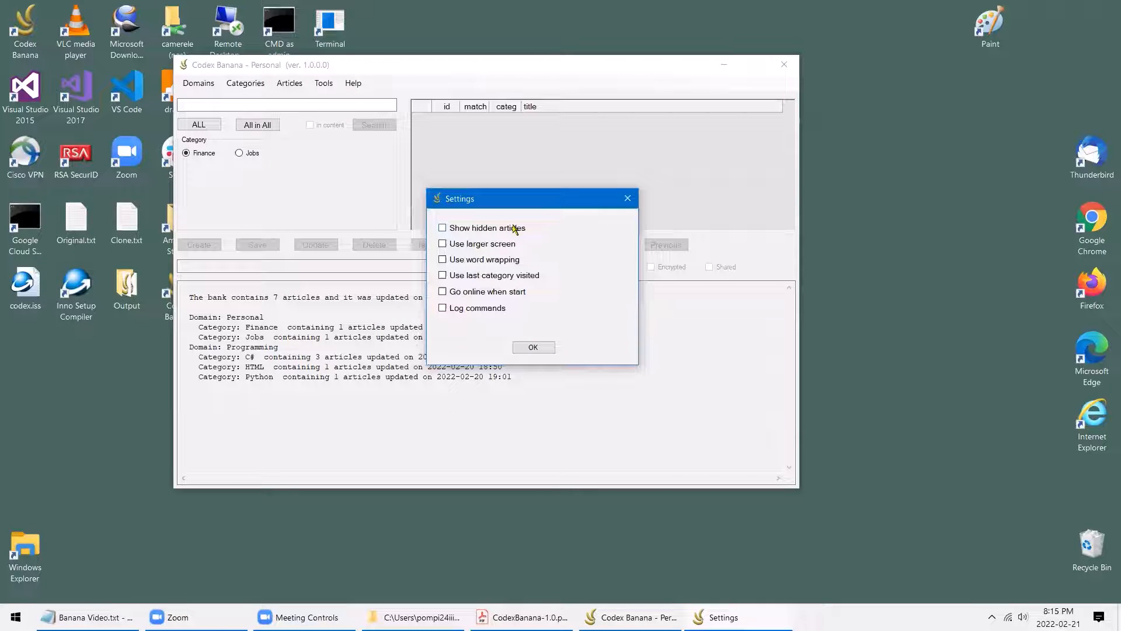
{"action": "left_click", "coordinate": [627, 199]}
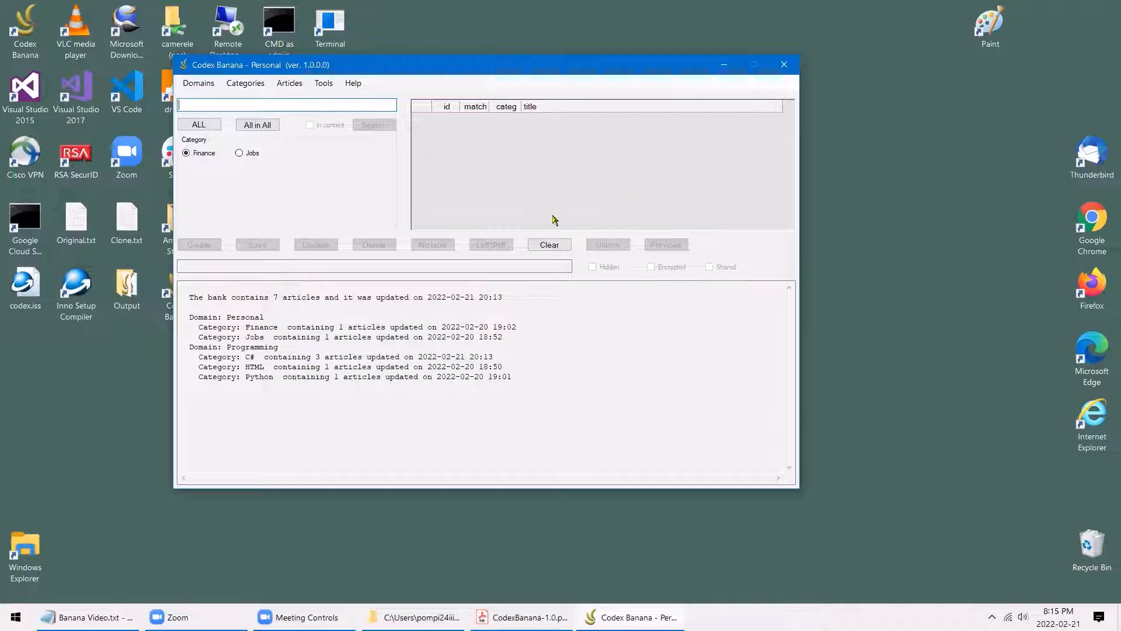
Switch to the Programming domain and list every C# article with a match-all search
{"action": "left_click", "coordinate": [204, 85]}
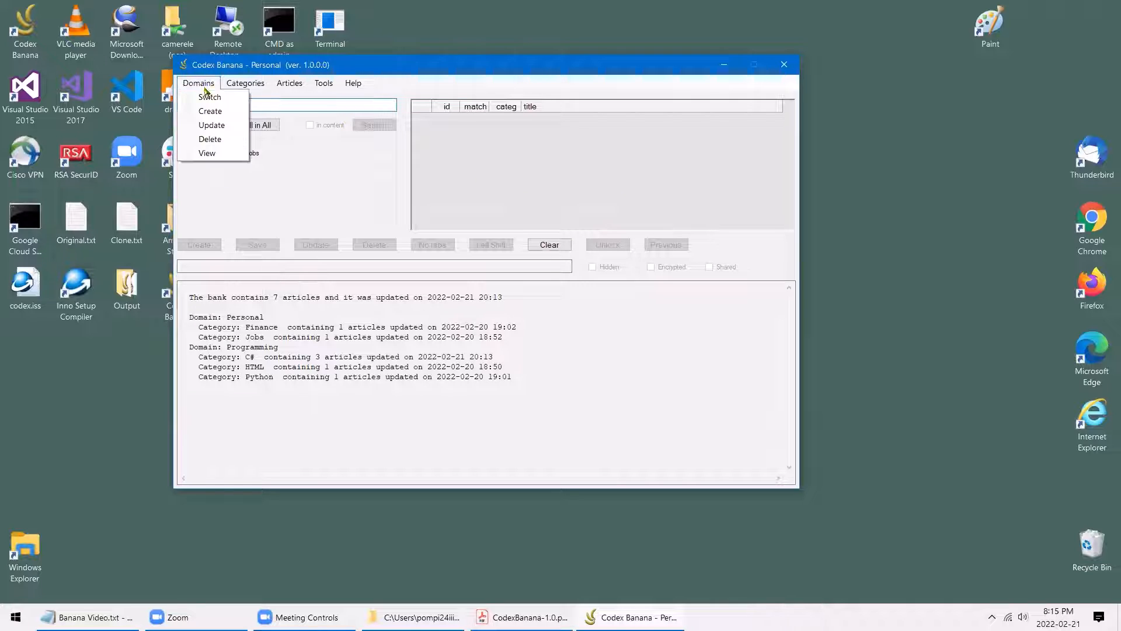
{"action": "mouse_move", "coordinate": [208, 99]}
{"action": "left_click", "coordinate": [296, 99]}
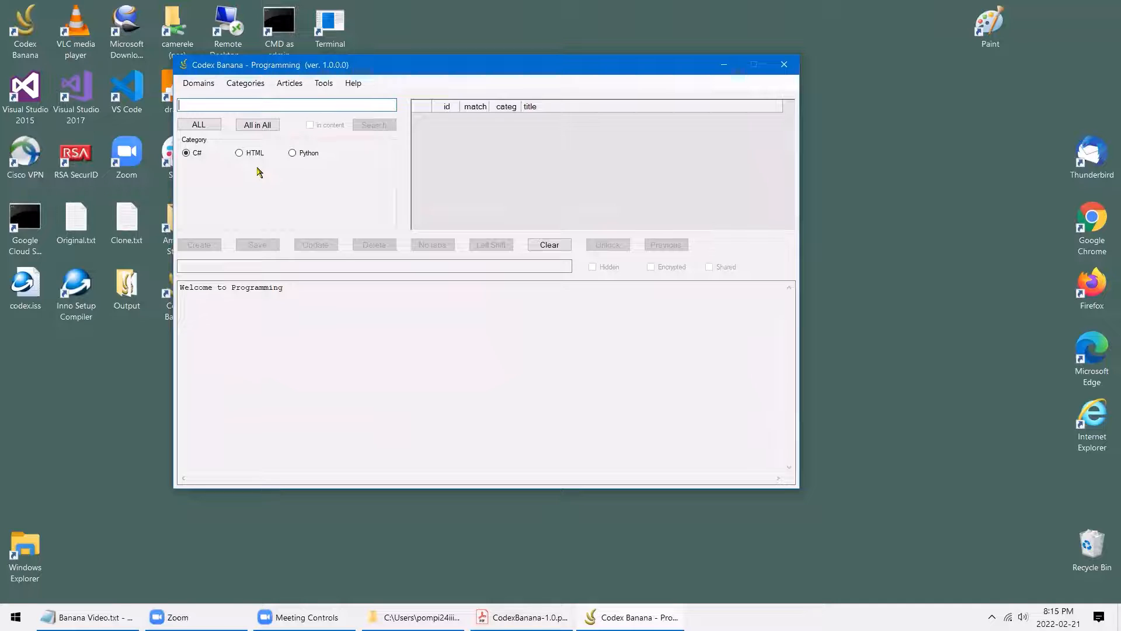
{"action": "left_click", "coordinate": [213, 126]}
{"action": "left_click", "coordinate": [376, 125]}
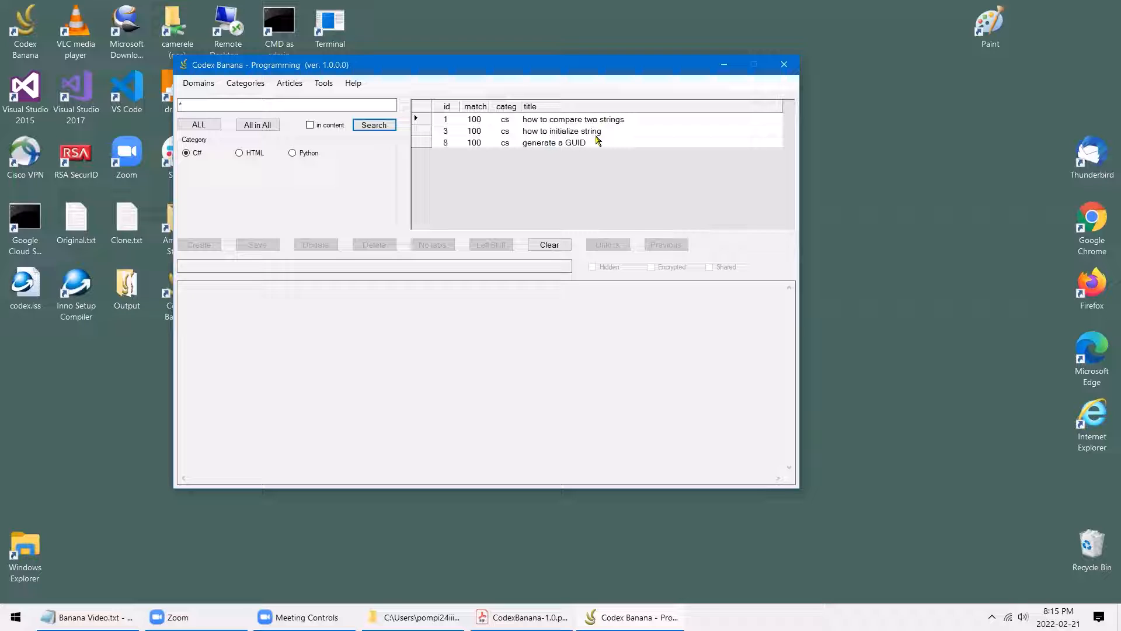
Unlock 'how to compare two strings', mark it Hidden, and update the article
{"action": "left_click", "coordinate": [571, 121]}
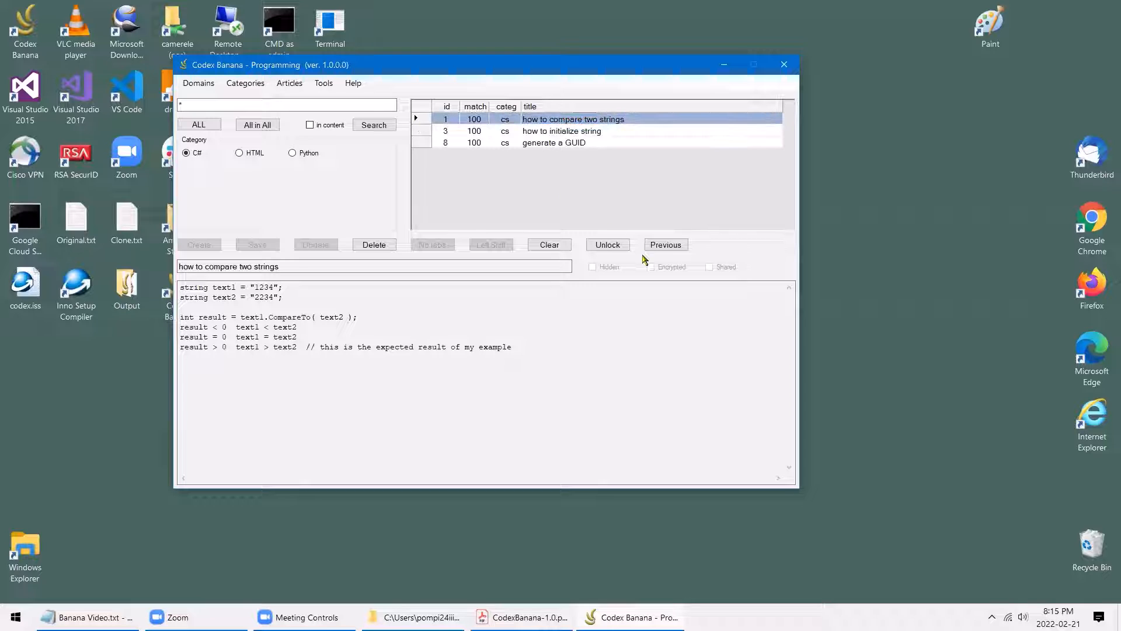
{"action": "left_click", "coordinate": [616, 245]}
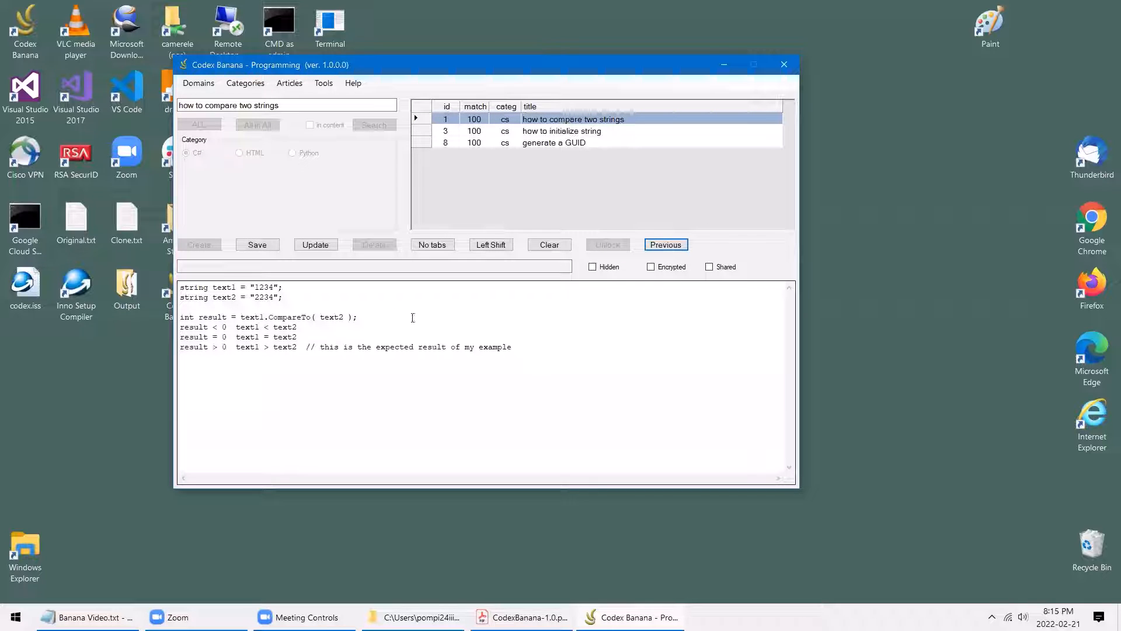
{"action": "left_click_drag", "start_coordinate": [521, 352], "coordinate": [183, 282]}
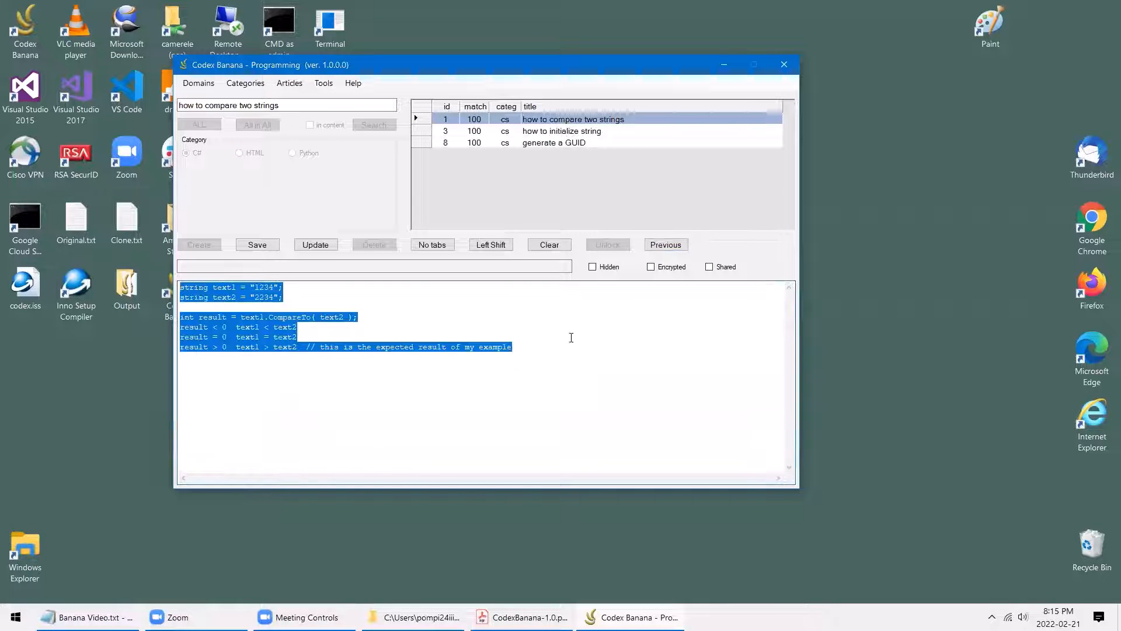
{"action": "left_click", "coordinate": [663, 346]}
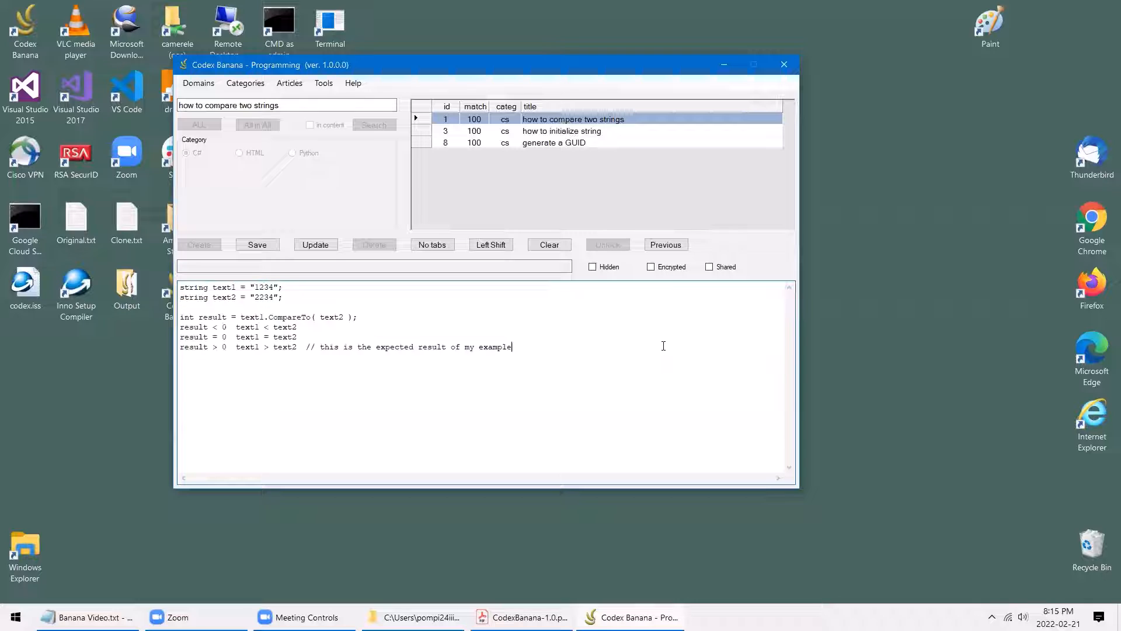
{"action": "left_click", "coordinate": [592, 268]}
{"action": "left_click", "coordinate": [324, 245]}
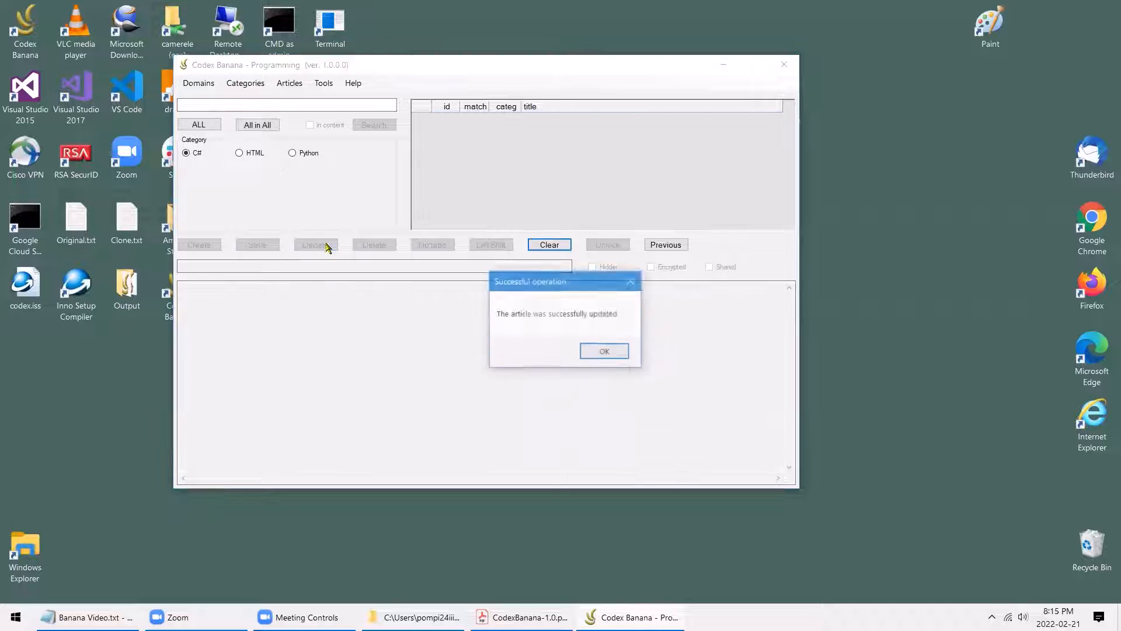
Dismiss the success message and re-list all C# articles
{"action": "left_click", "coordinate": [591, 354]}
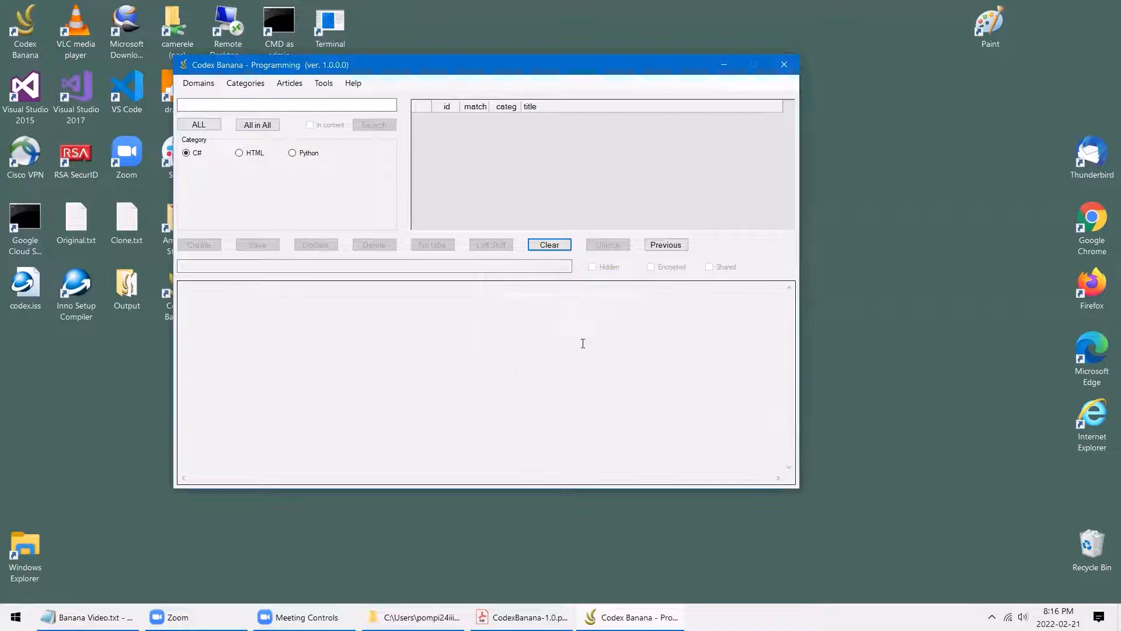
{"action": "left_click", "coordinate": [199, 124]}
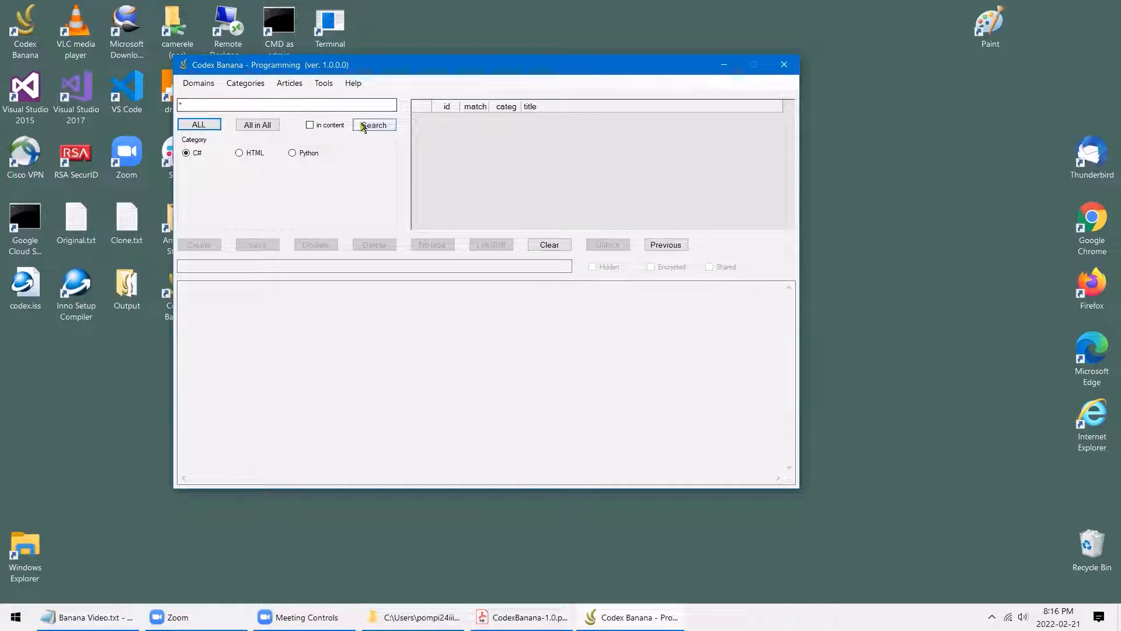
{"action": "left_click", "coordinate": [384, 125]}
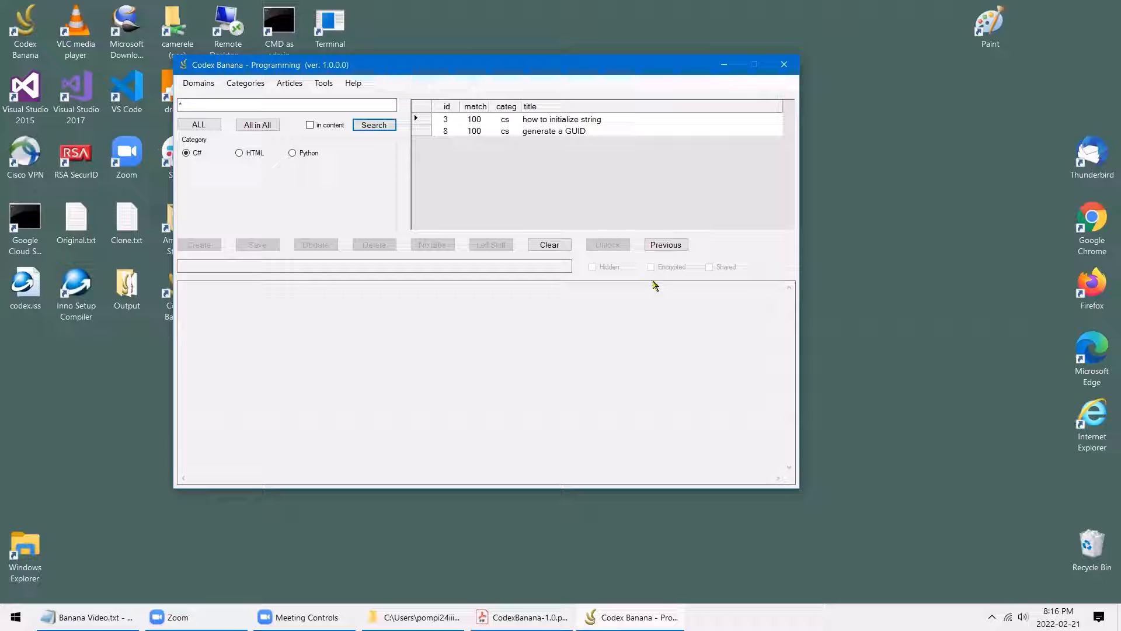
Enable Show hidden articles, rerun the search, and open 'how to compare two strings'
{"action": "left_click", "coordinate": [326, 84]}
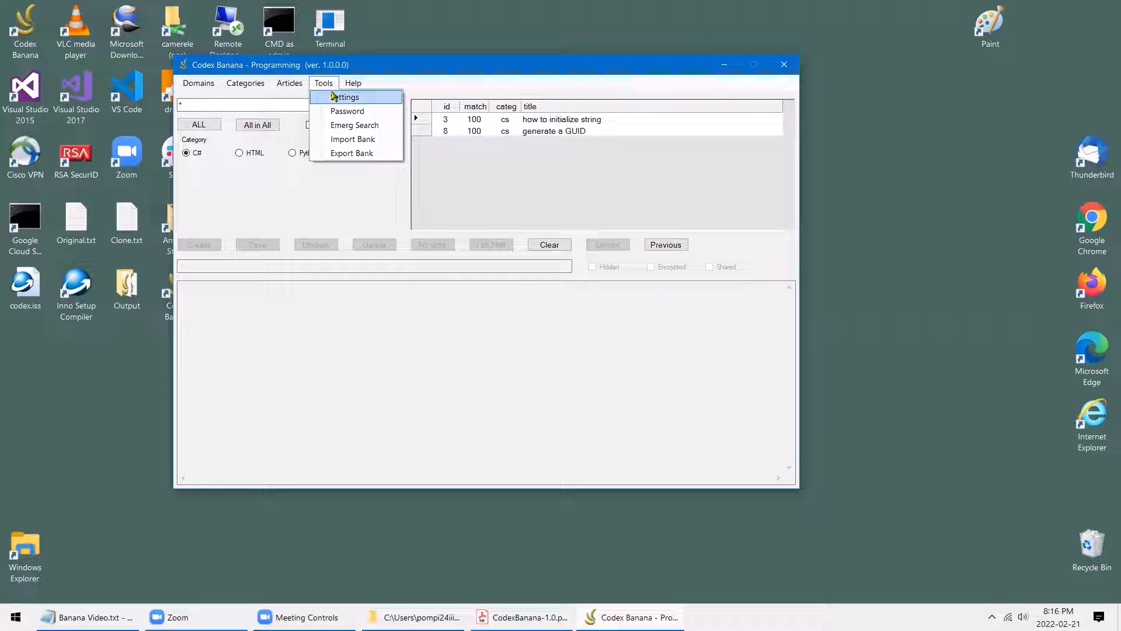
{"action": "left_click", "coordinate": [337, 99]}
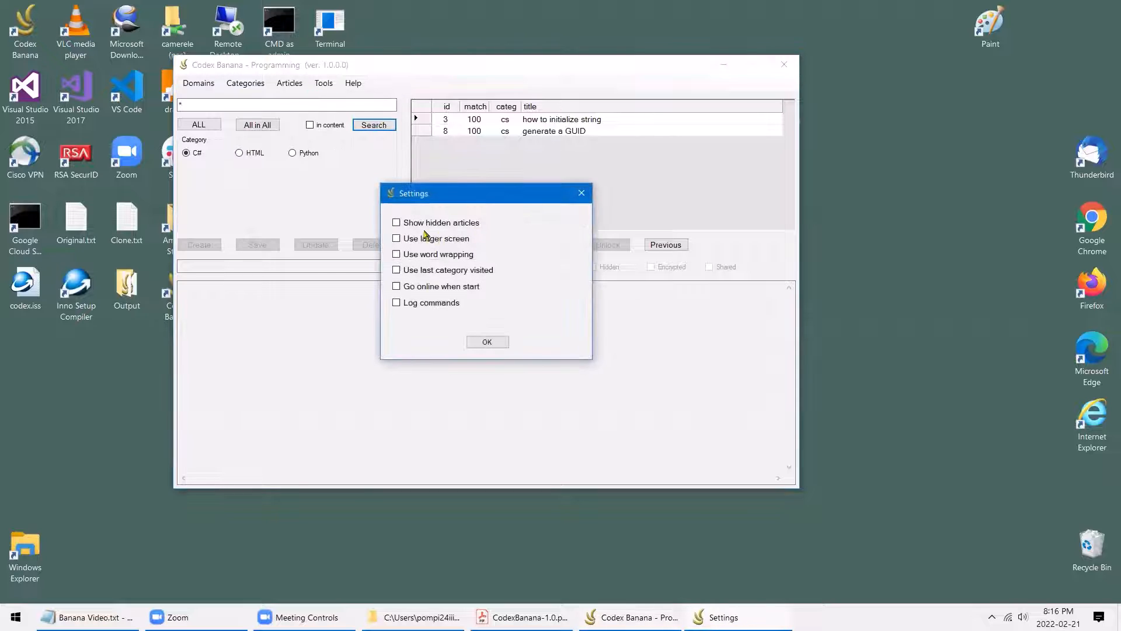
{"action": "left_click", "coordinate": [400, 224]}
{"action": "left_click", "coordinate": [501, 343]}
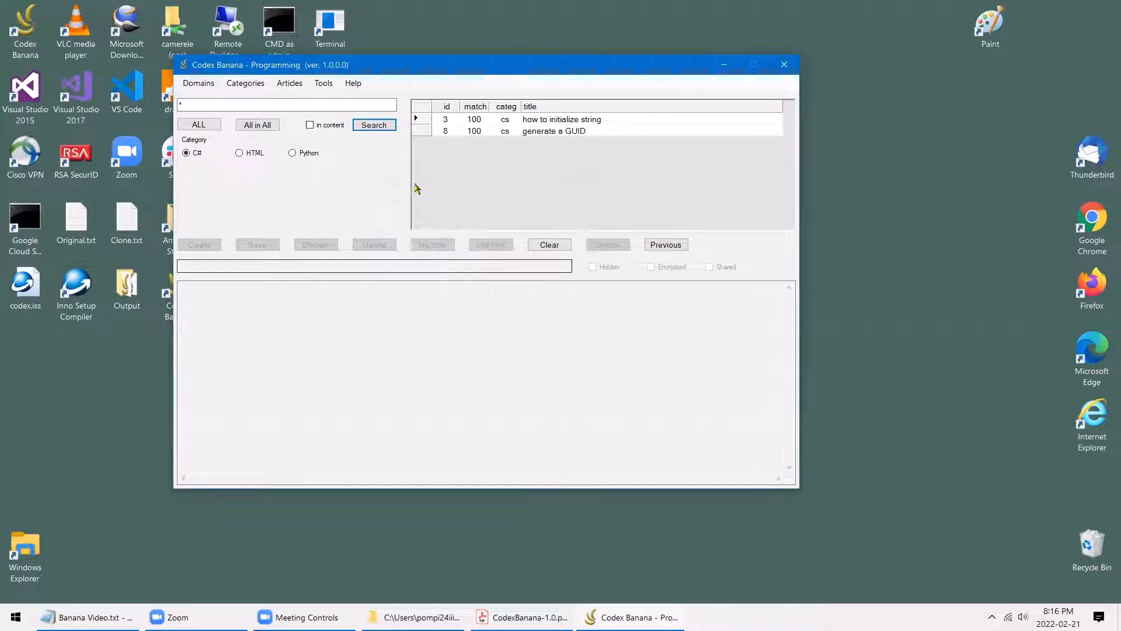
{"action": "left_click", "coordinate": [374, 125]}
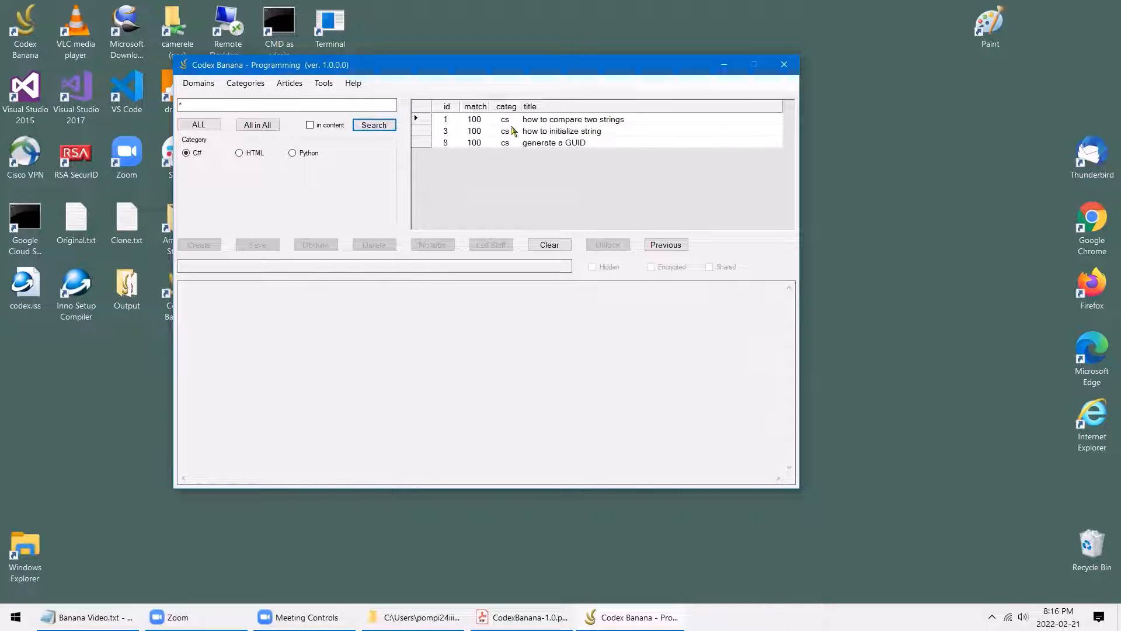
{"action": "left_click", "coordinate": [538, 121]}
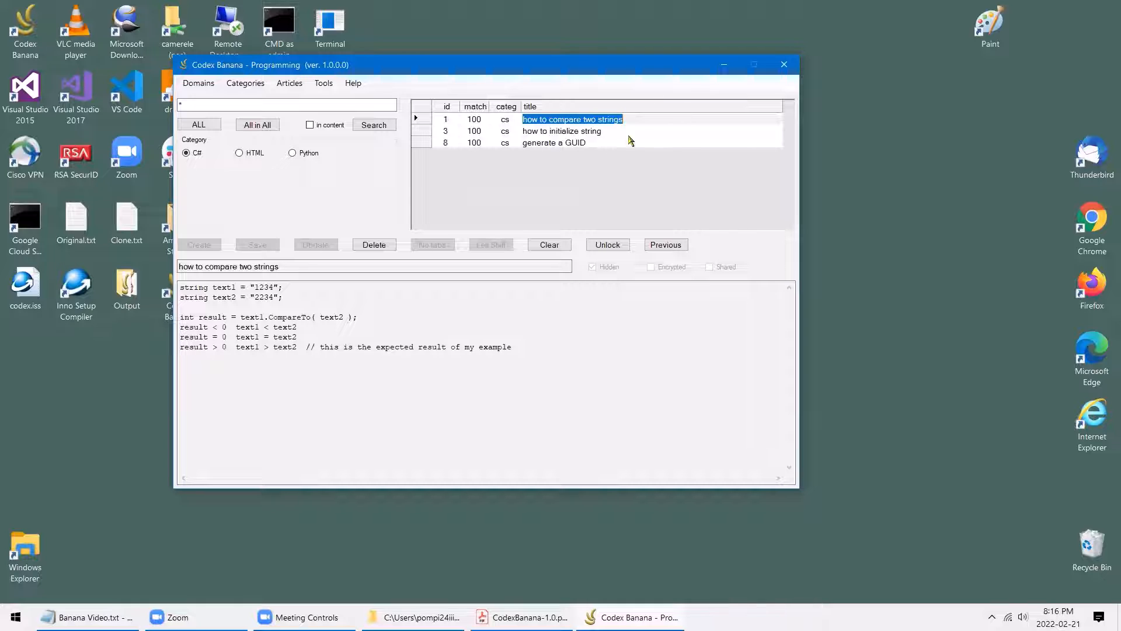
Turn on Use larger screen in Settings and move the enlarged window up
{"action": "left_click", "coordinate": [323, 82]}
{"action": "left_click", "coordinate": [336, 98]}
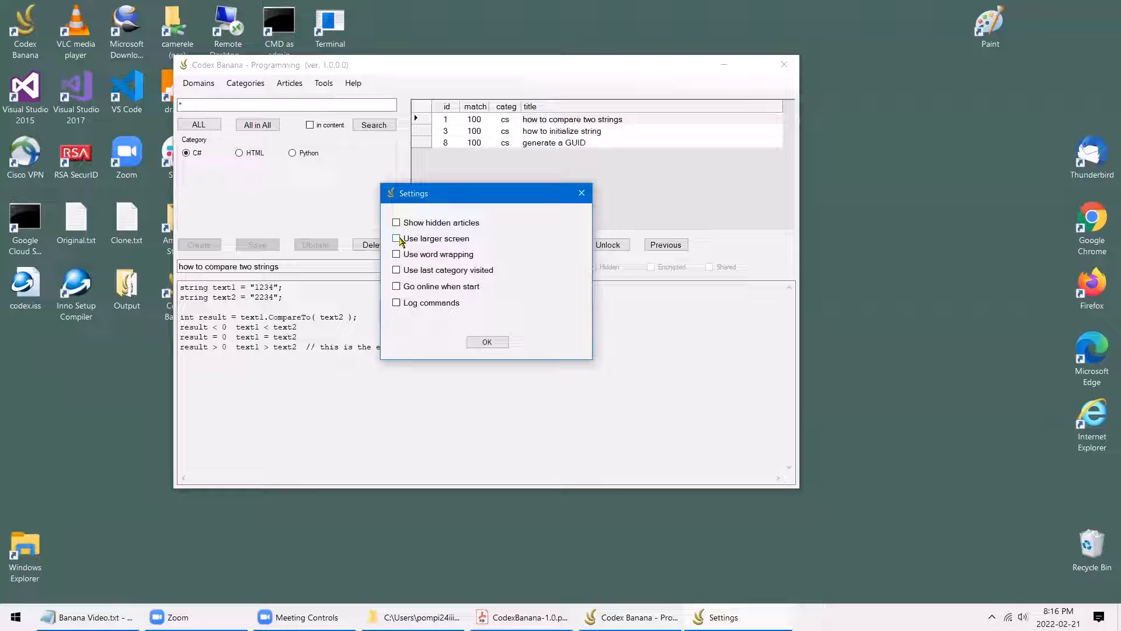
{"action": "left_click", "coordinate": [400, 240]}
{"action": "left_click", "coordinate": [505, 340]}
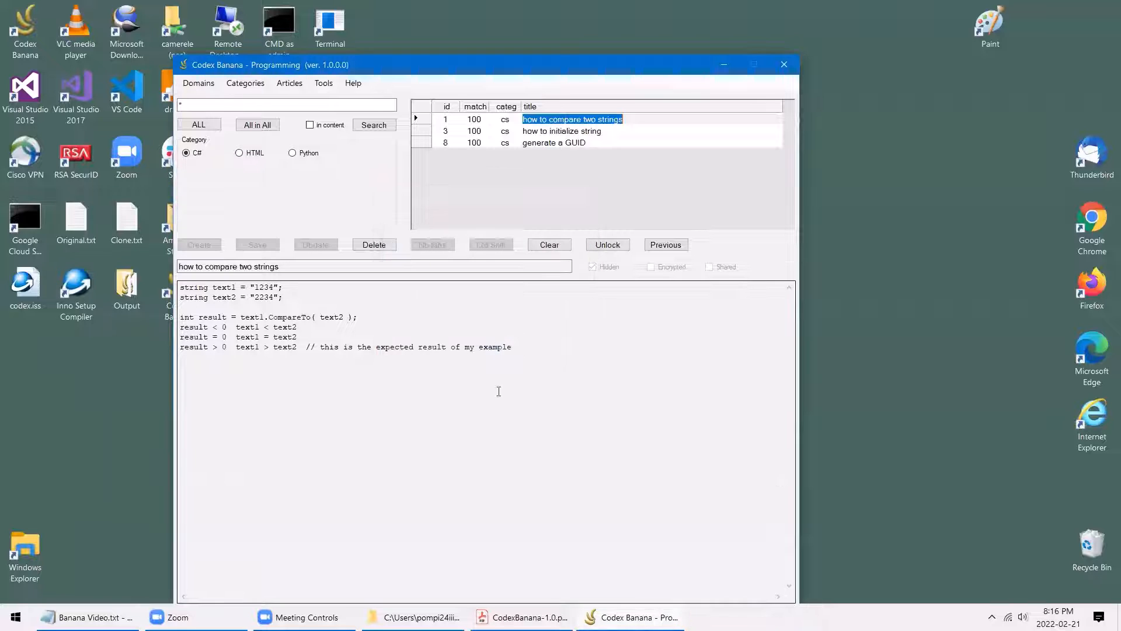
{"action": "left_click_drag", "start_coordinate": [562, 69], "coordinate": [567, 48]}
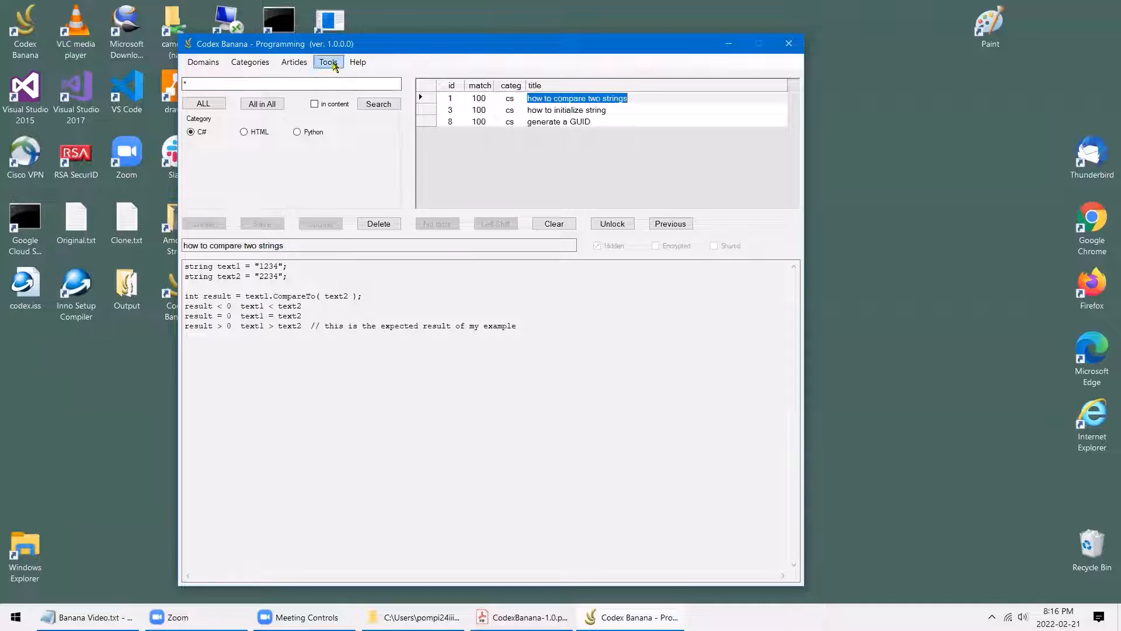
Change the Settings options and apply them to restore the regular window size
{"action": "left_click", "coordinate": [329, 62]}
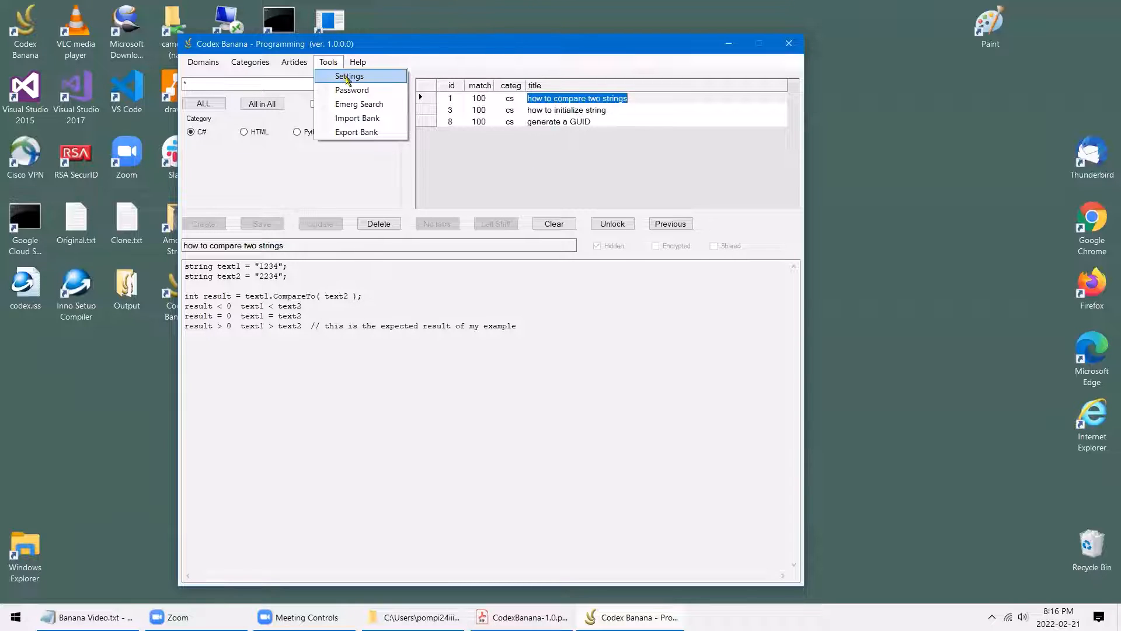
{"action": "left_click", "coordinate": [379, 82]}
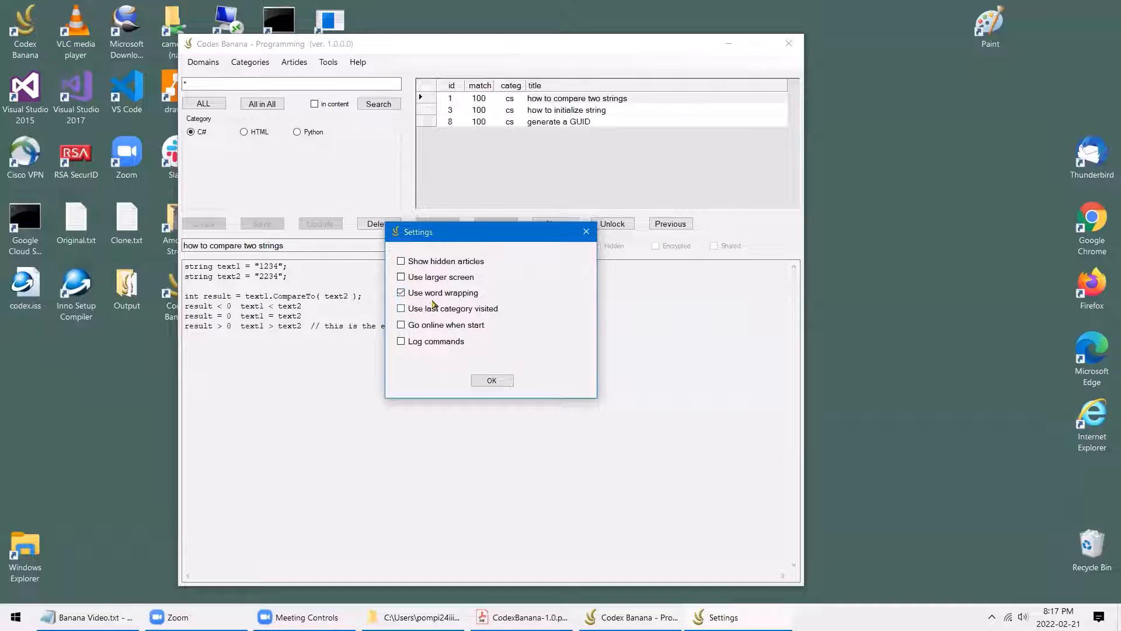
{"action": "left_click", "coordinate": [492, 381]}
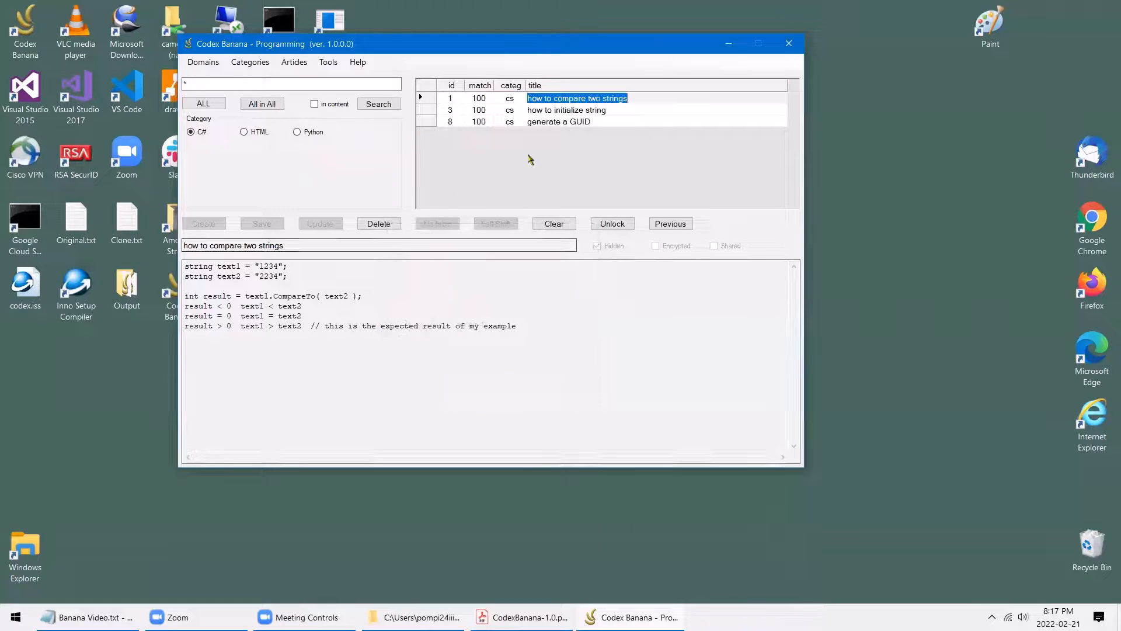
Open 'how to initialize string' and inspect its long unwrapped Lorem ipsum lines
{"action": "left_click", "coordinate": [552, 111]}
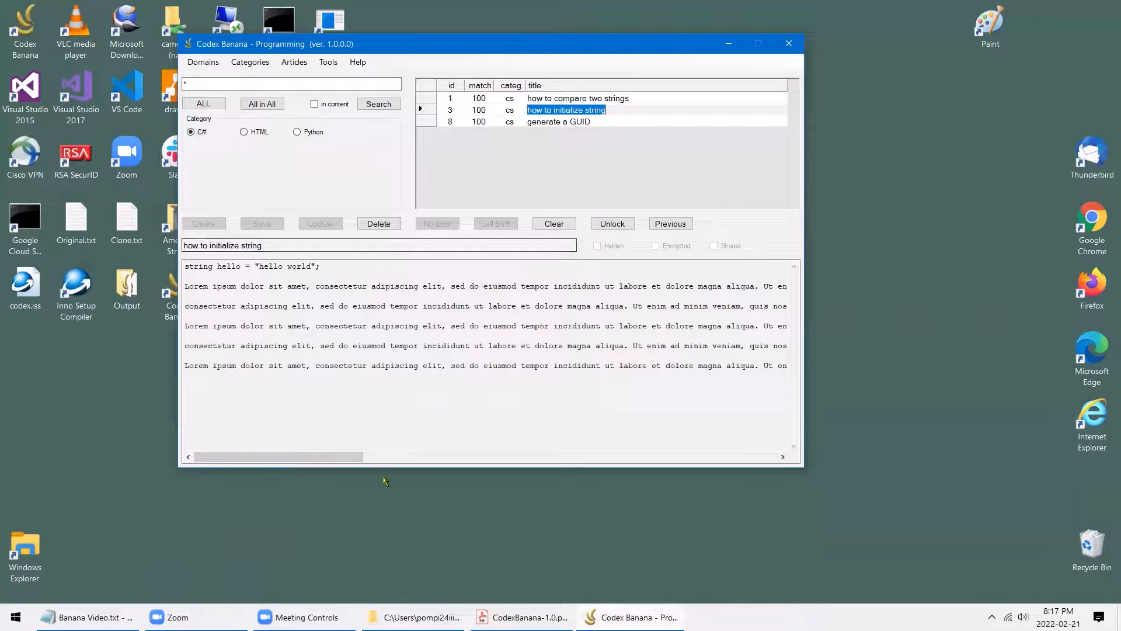
{"action": "left_click_drag", "start_coordinate": [284, 287], "coordinate": [305, 468]}
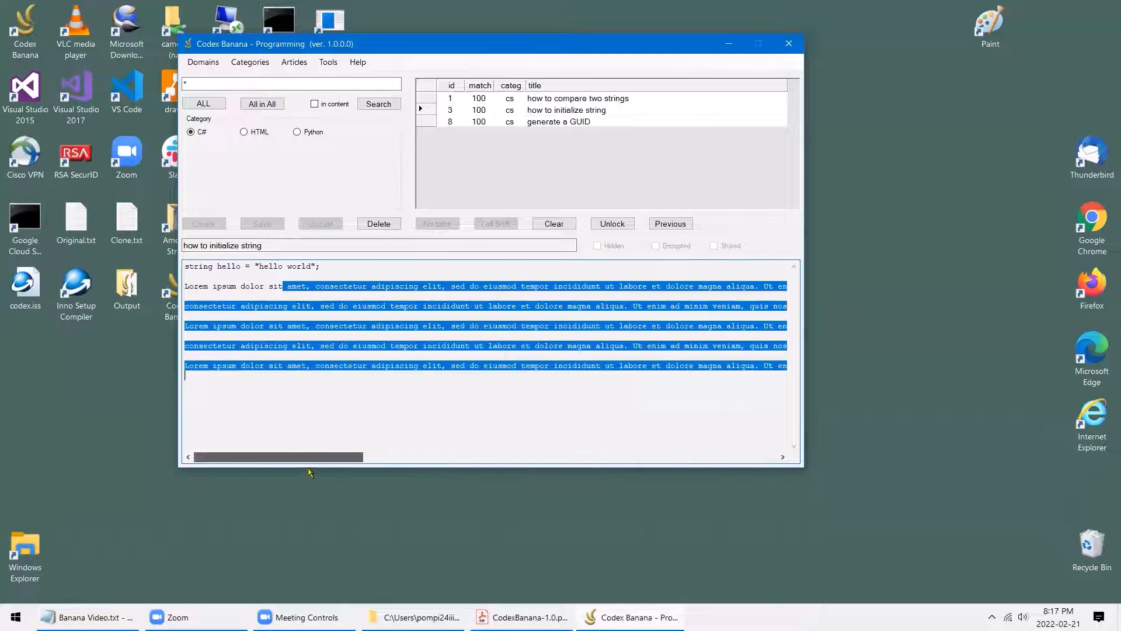
{"action": "left_click", "coordinate": [444, 425]}
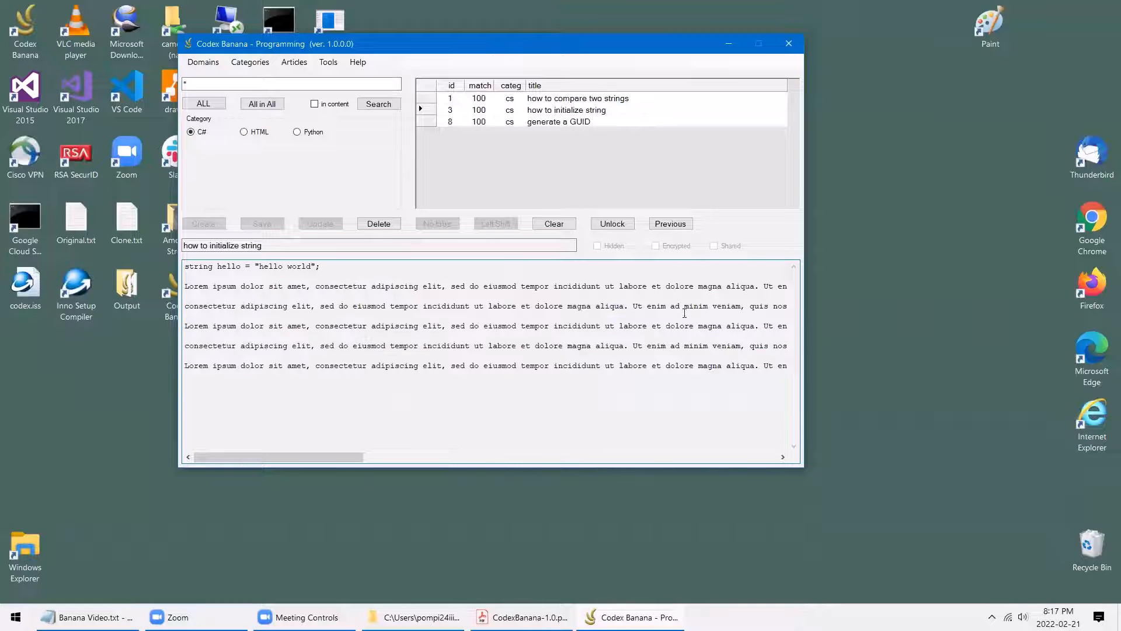
{"action": "left_click", "coordinate": [328, 62]}
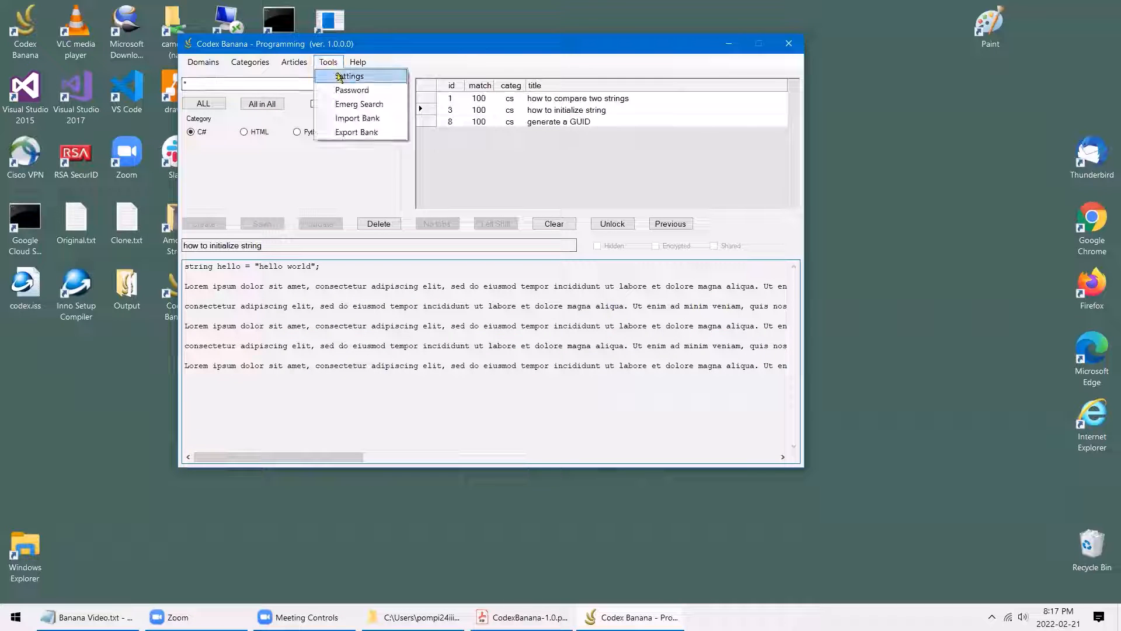
Turn on word wrapping in Settings and apply it to the article text
{"action": "left_click", "coordinate": [344, 76]}
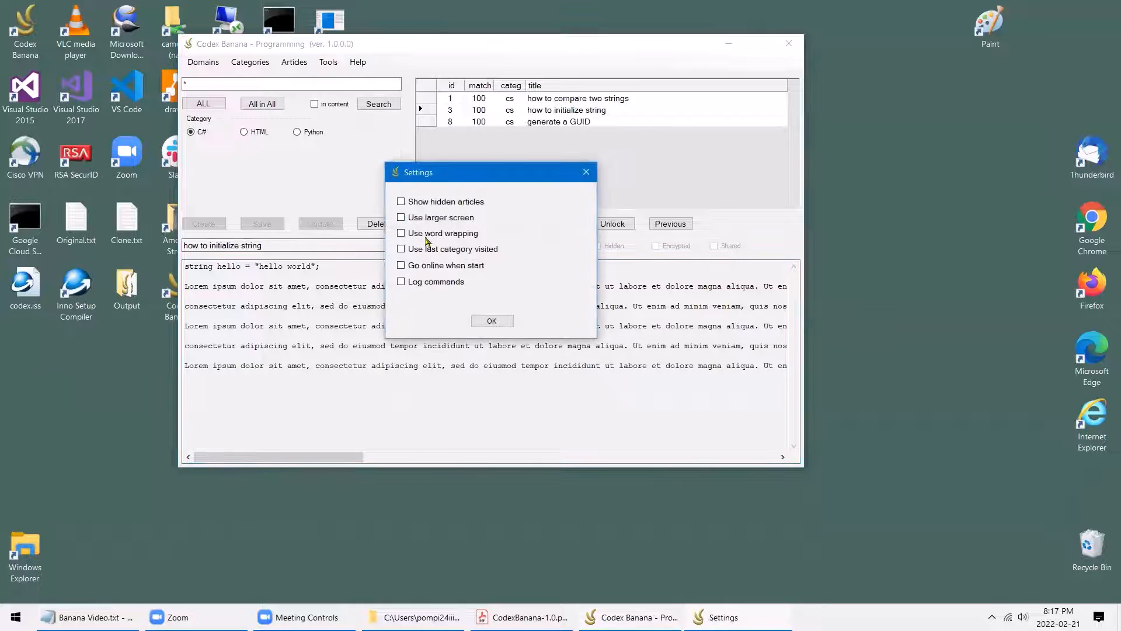
{"action": "left_click", "coordinate": [401, 233]}
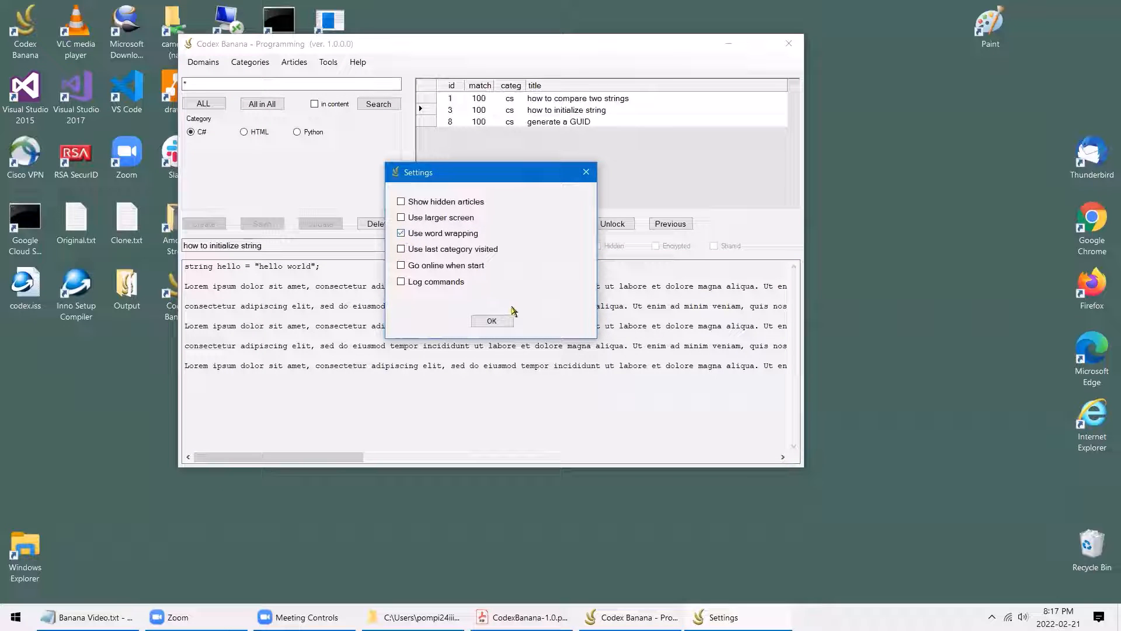
{"action": "left_click", "coordinate": [492, 321]}
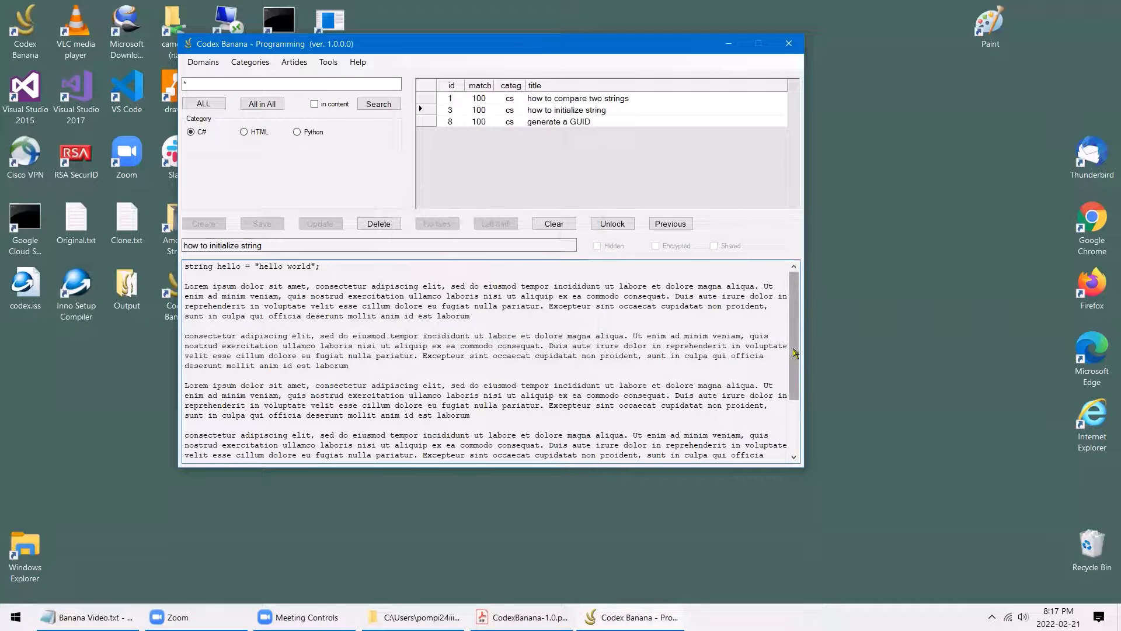
{"action": "mouse_move", "coordinate": [794, 352]}
{"action": "left_mouse_down"}
{"action": "mouse_move", "coordinate": [797, 420]}
{"action": "mouse_move", "coordinate": [795, 336]}
{"action": "left_mouse_up"}
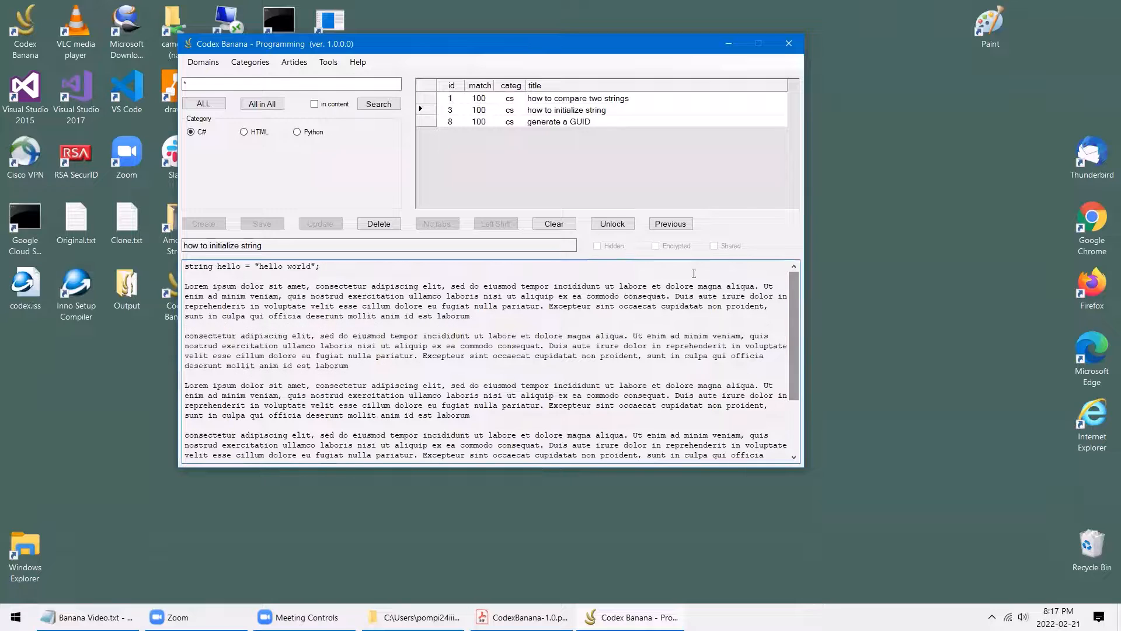
Turn on the larger screen option to enlarge the window
{"action": "left_click", "coordinate": [329, 62]}
{"action": "left_click", "coordinate": [350, 76]}
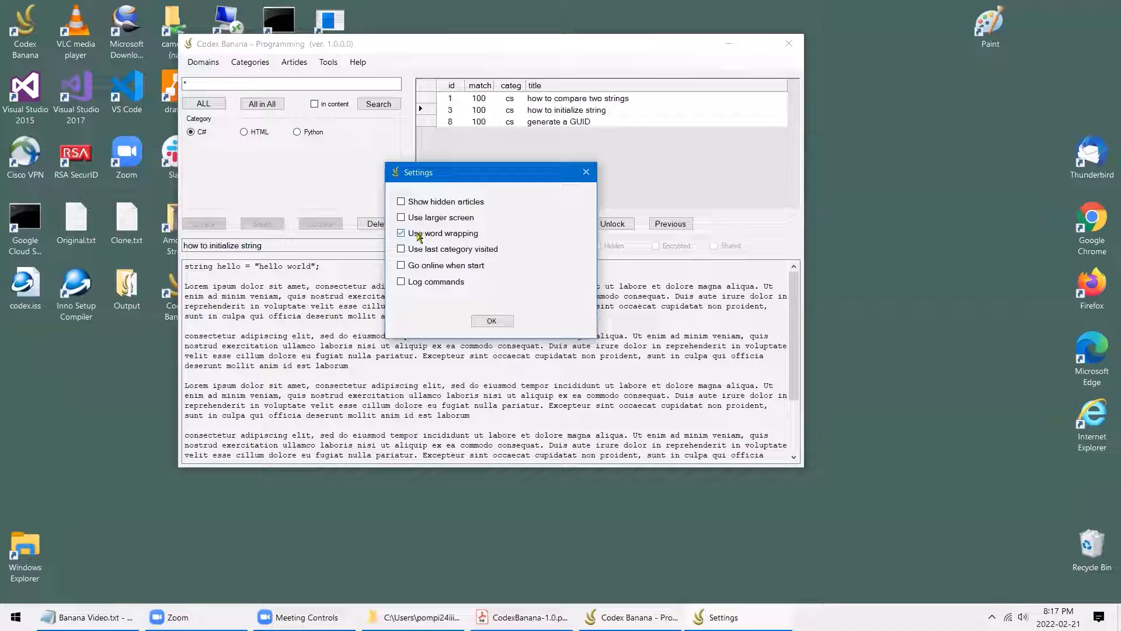
{"action": "left_click", "coordinate": [403, 217]}
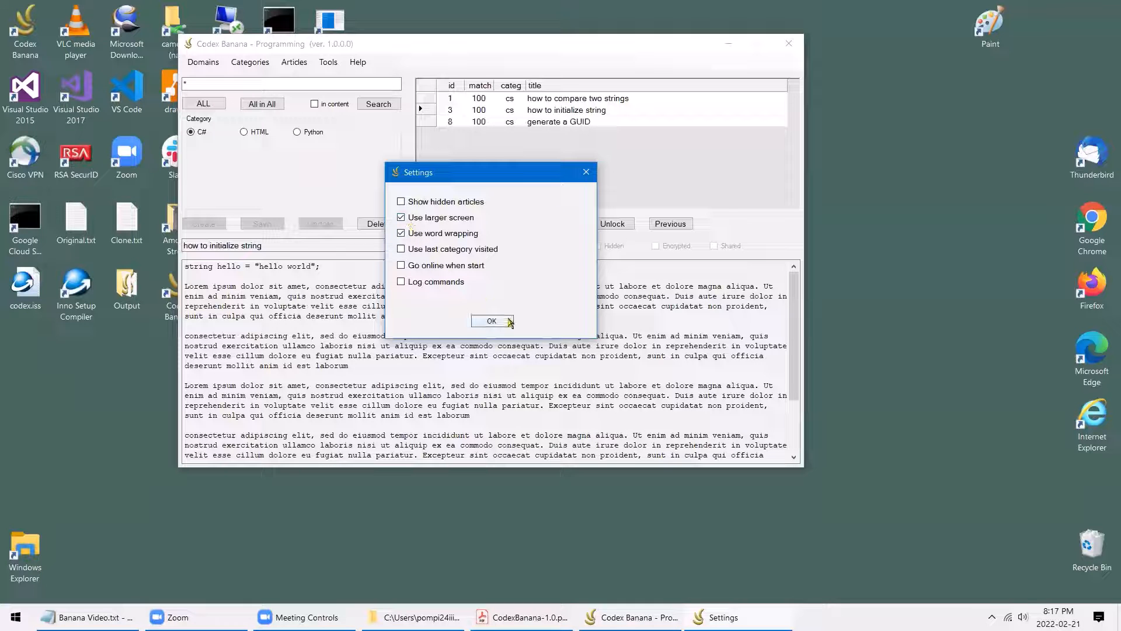
{"action": "left_click", "coordinate": [510, 322]}
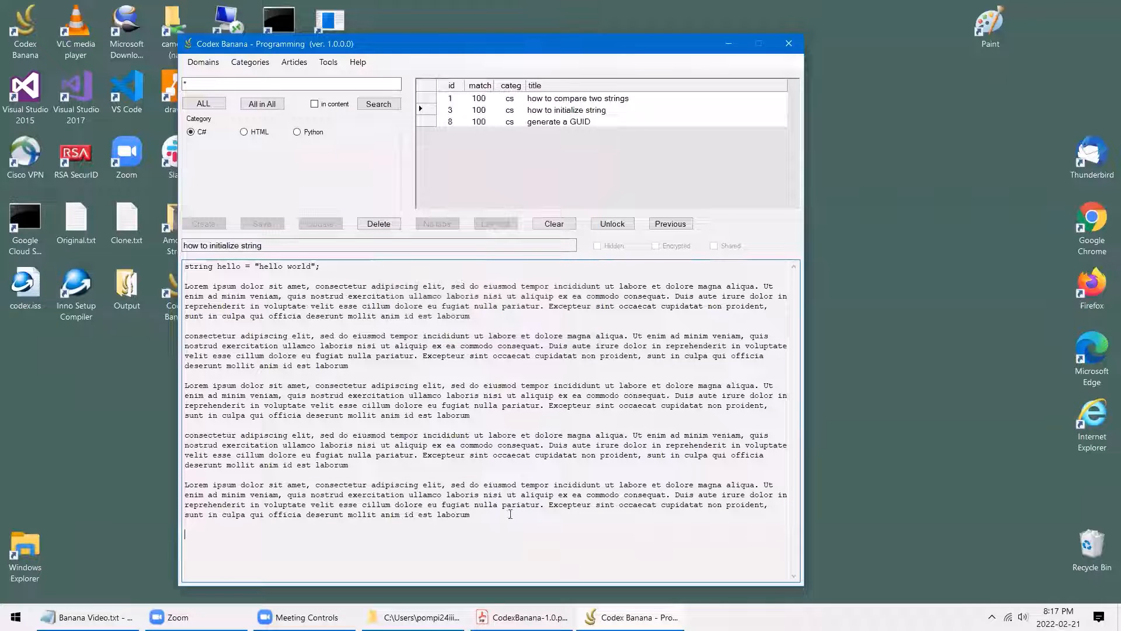
Turn off larger screen and word wrapping, then clear the search, results and article text
{"action": "left_click", "coordinate": [329, 62]}
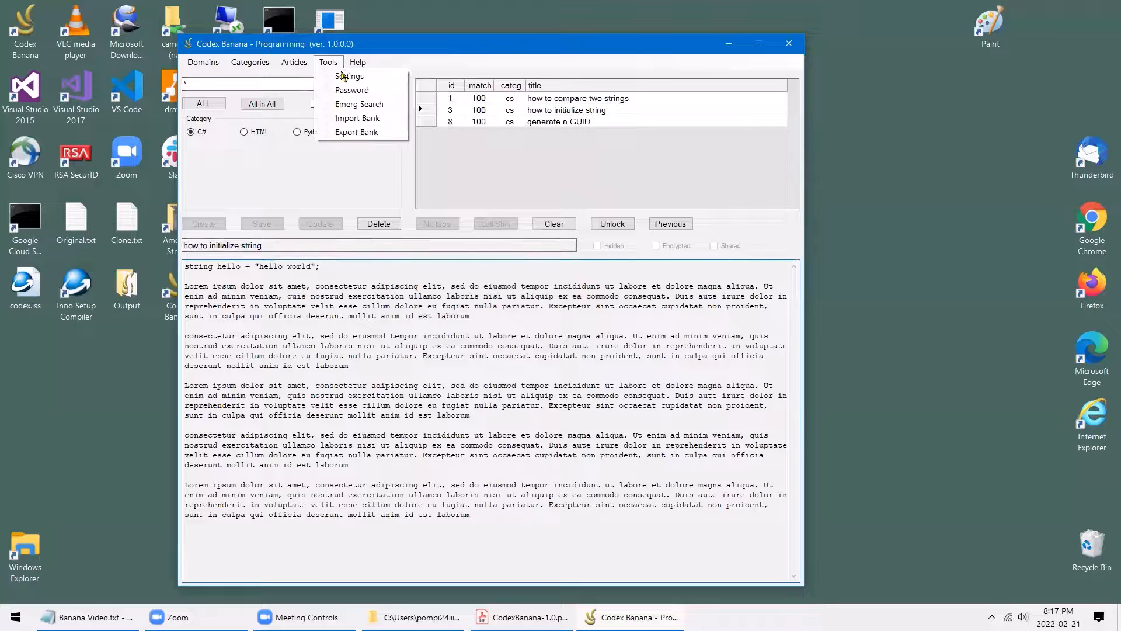
{"action": "left_click", "coordinate": [348, 77]}
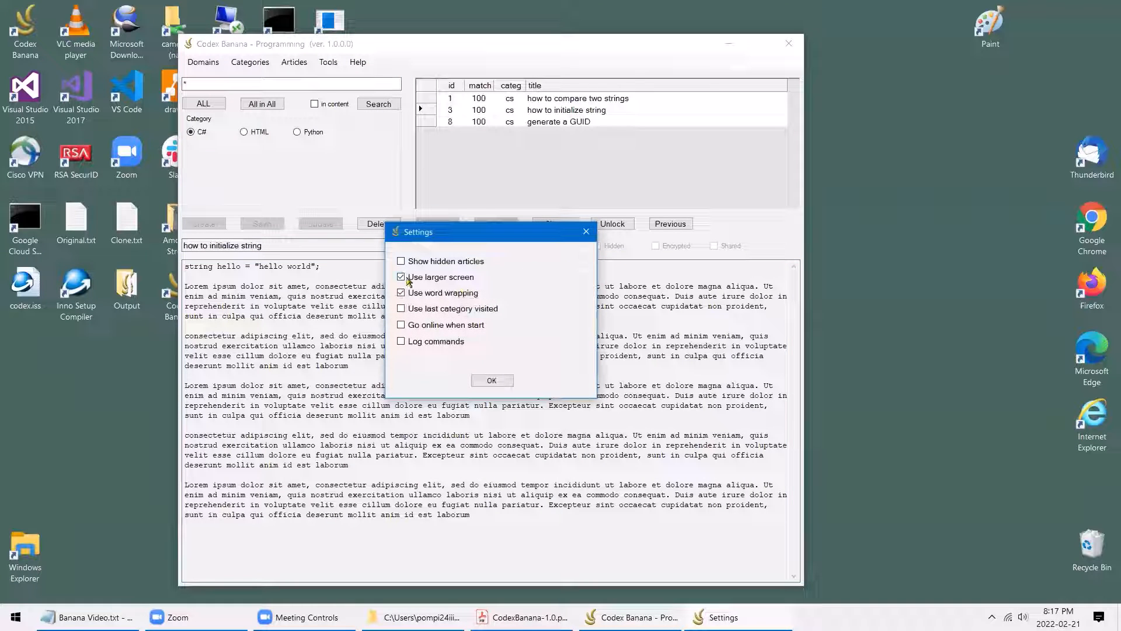
{"action": "left_click", "coordinate": [403, 277]}
{"action": "left_click", "coordinate": [412, 294]}
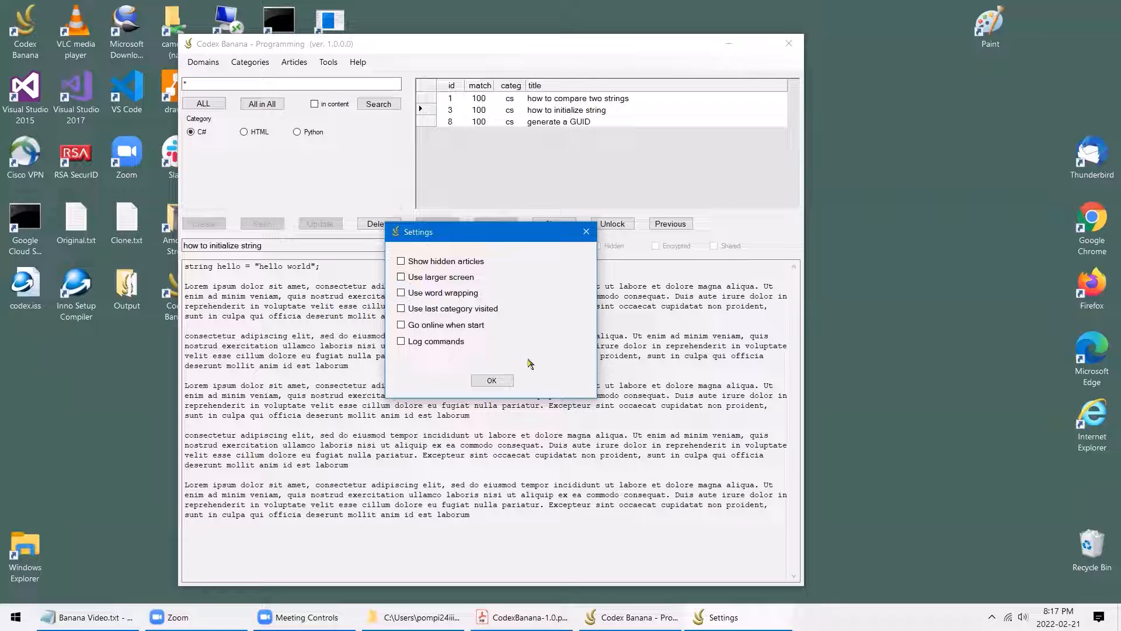
{"action": "left_click", "coordinate": [494, 380]}
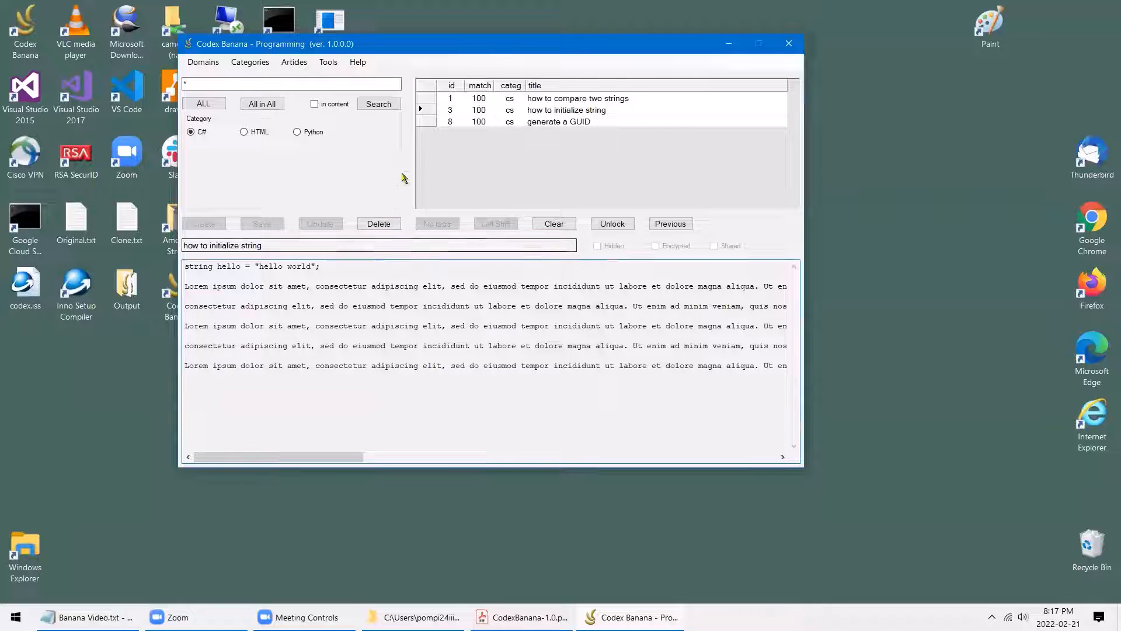
{"action": "left_click", "coordinate": [554, 224]}
{"action": "left_click", "coordinate": [330, 63]}
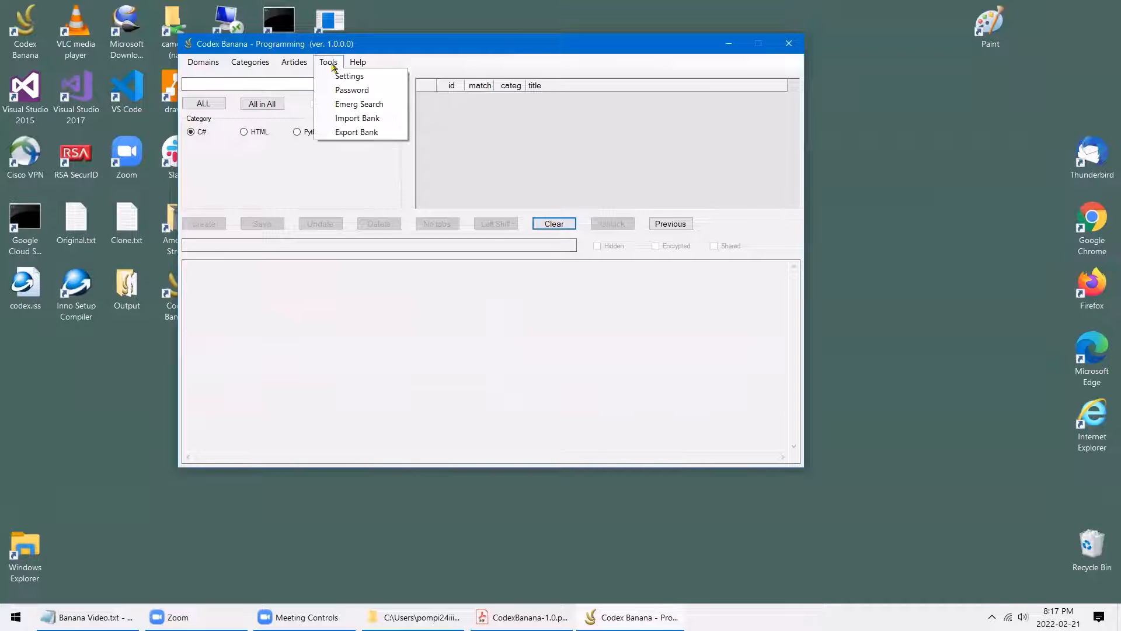
Review Settings with every option unchecked, then exit Codex Banana
{"action": "left_click", "coordinate": [351, 78]}
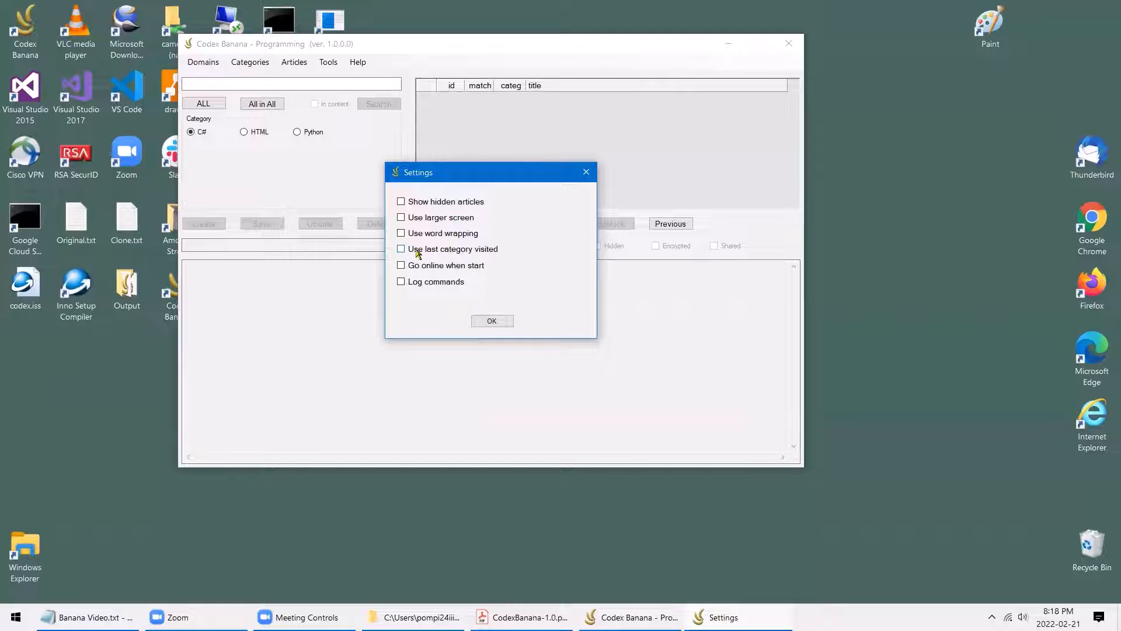
{"action": "left_click", "coordinate": [494, 322]}
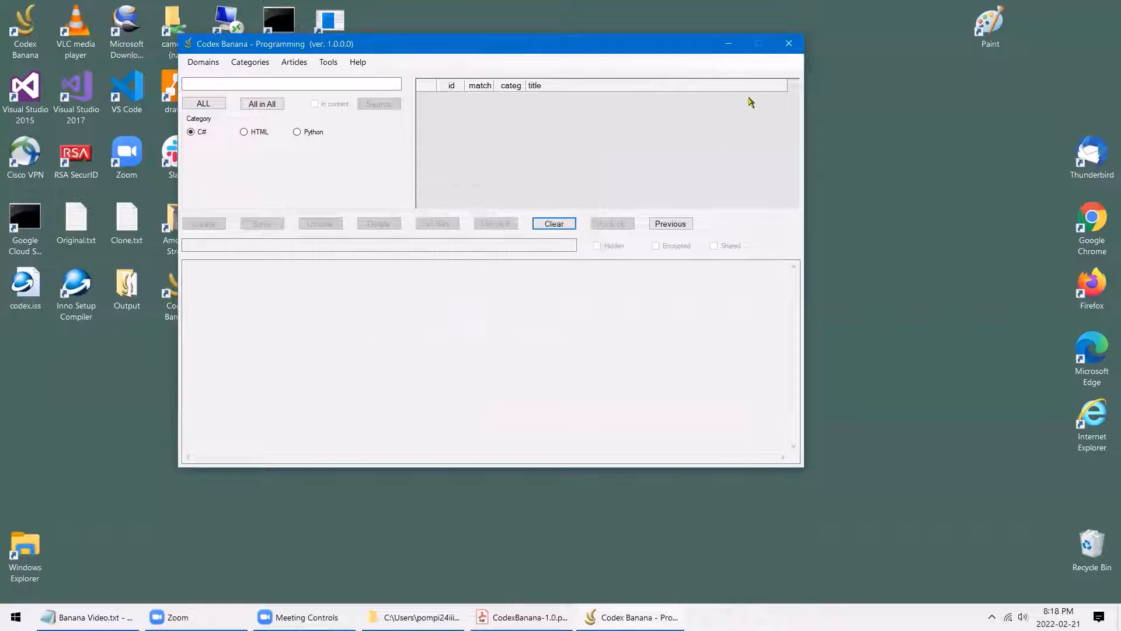
{"action": "left_click", "coordinate": [789, 49]}
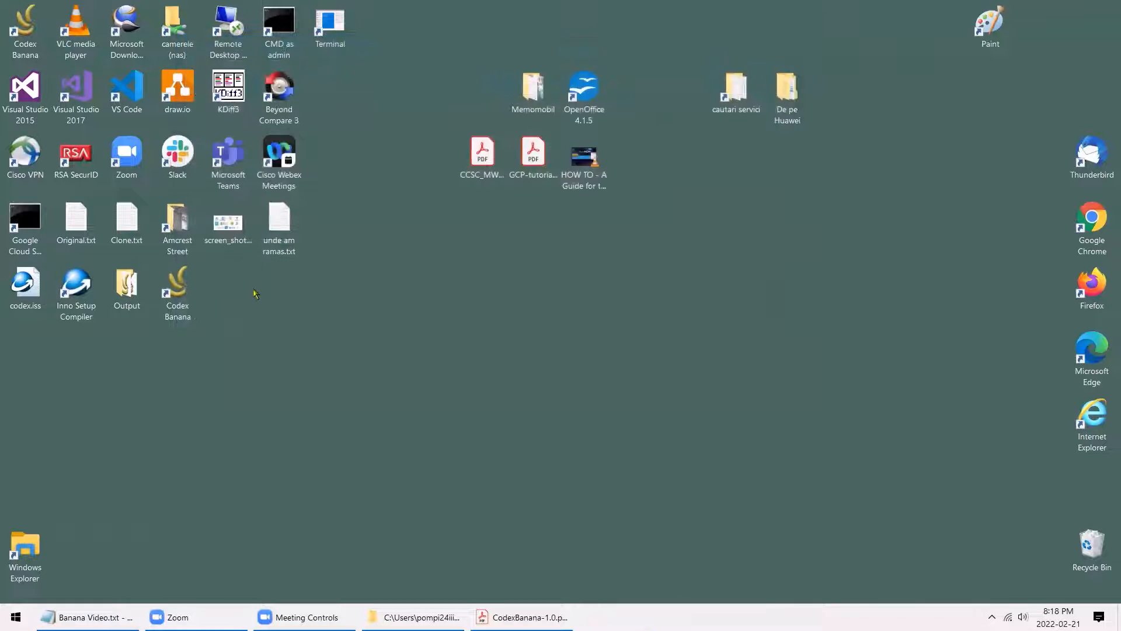
Relaunch Codex Banana and switch to the Programming domain
{"action": "left_click", "coordinate": [179, 292]}
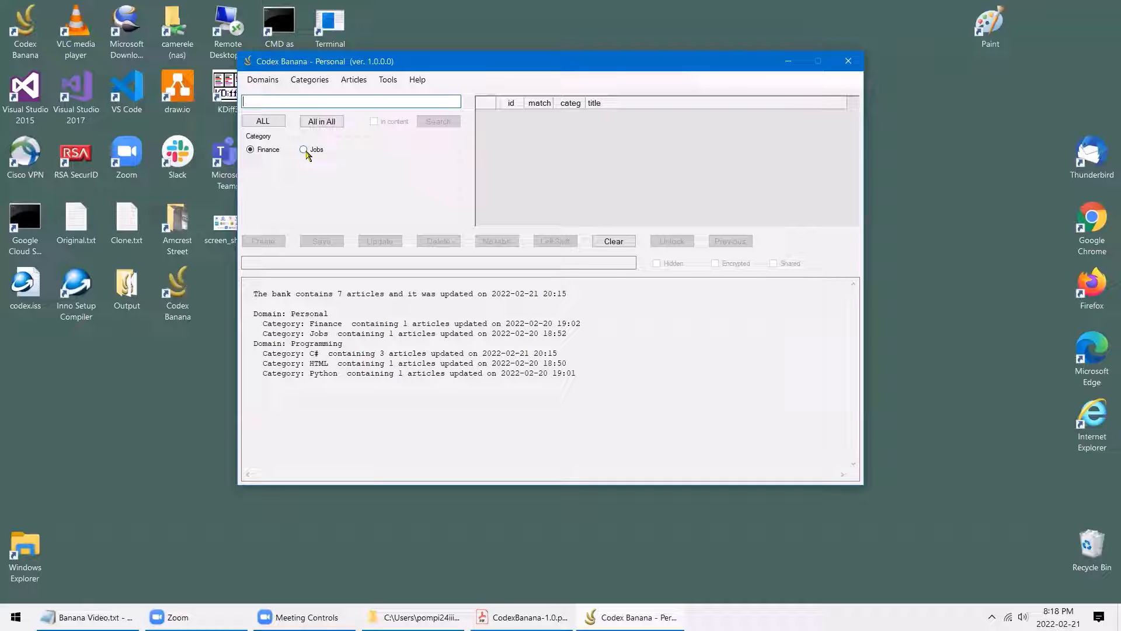
{"action": "left_click", "coordinate": [263, 80]}
{"action": "mouse_move", "coordinate": [281, 97]}
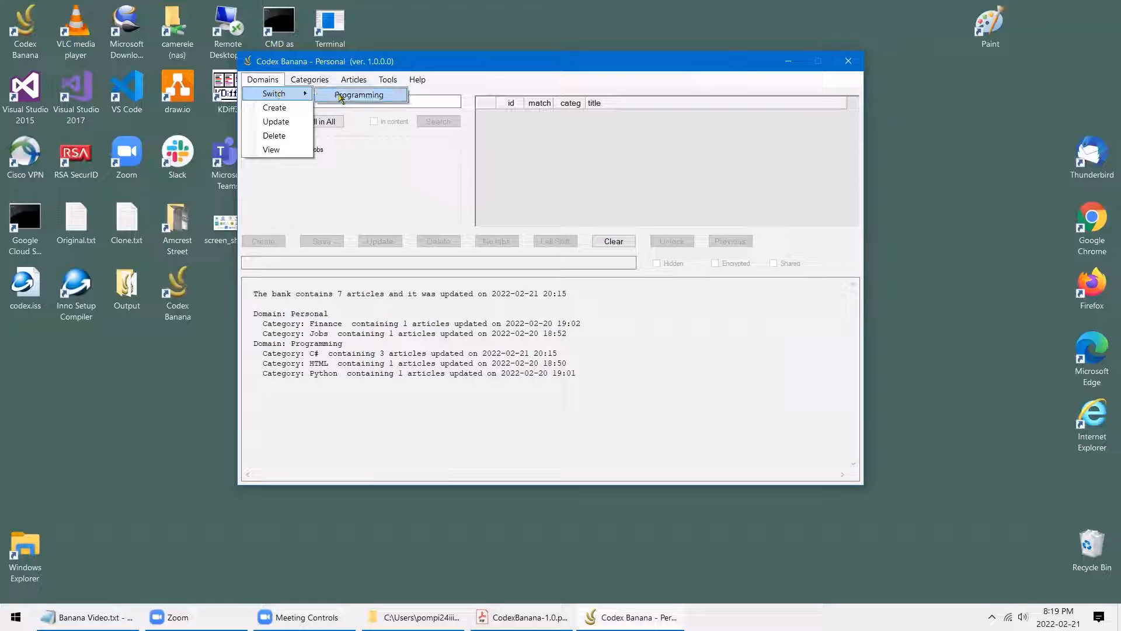
{"action": "left_click", "coordinate": [359, 95]}
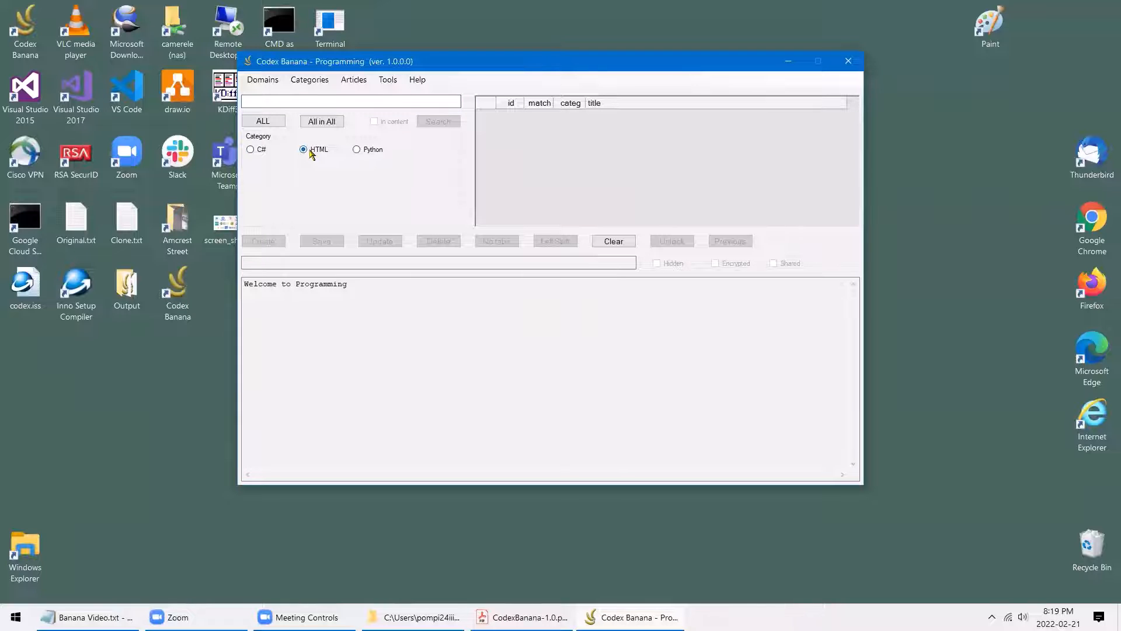
Switch to the Personal domain, then back to Programming
{"action": "left_click", "coordinate": [266, 80]}
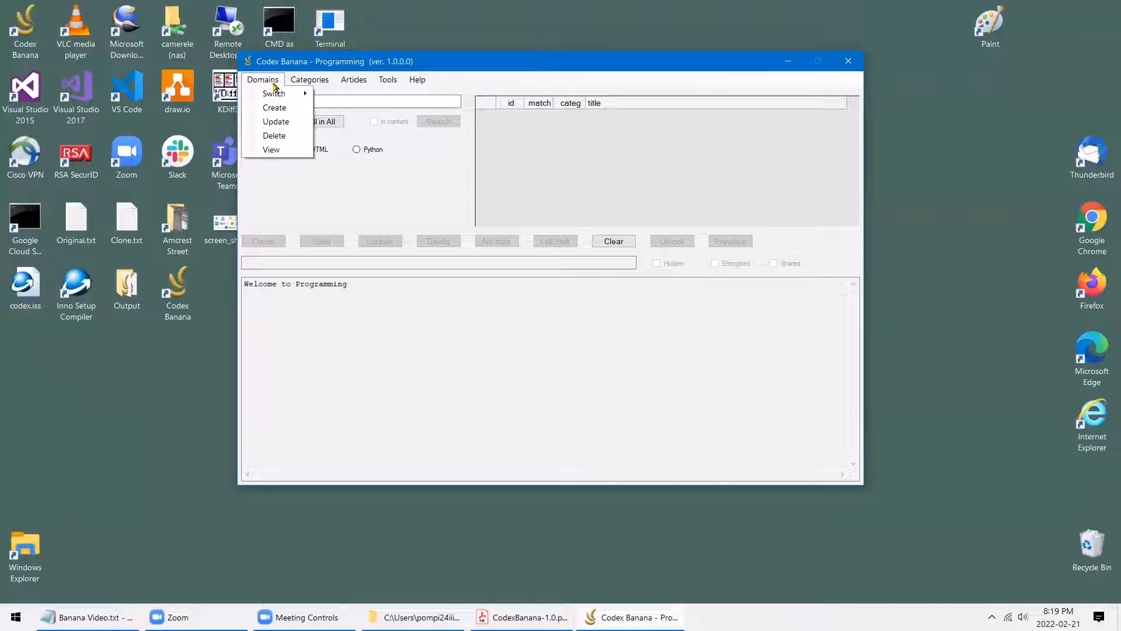
{"action": "mouse_move", "coordinate": [278, 94]}
{"action": "left_click", "coordinate": [328, 93]}
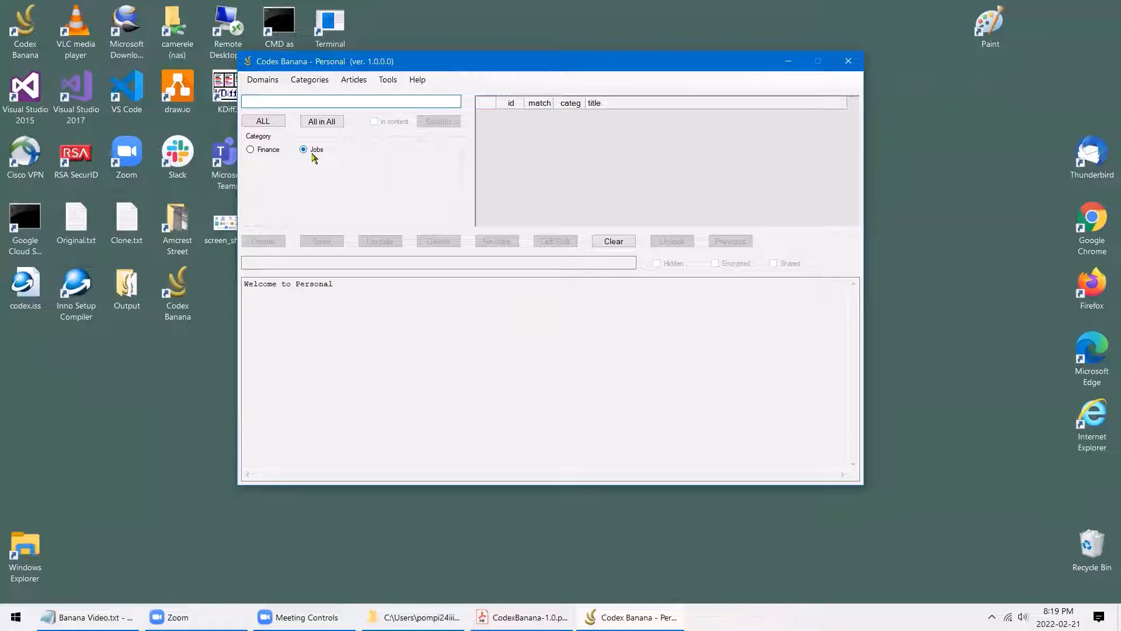
{"action": "left_click", "coordinate": [267, 82]}
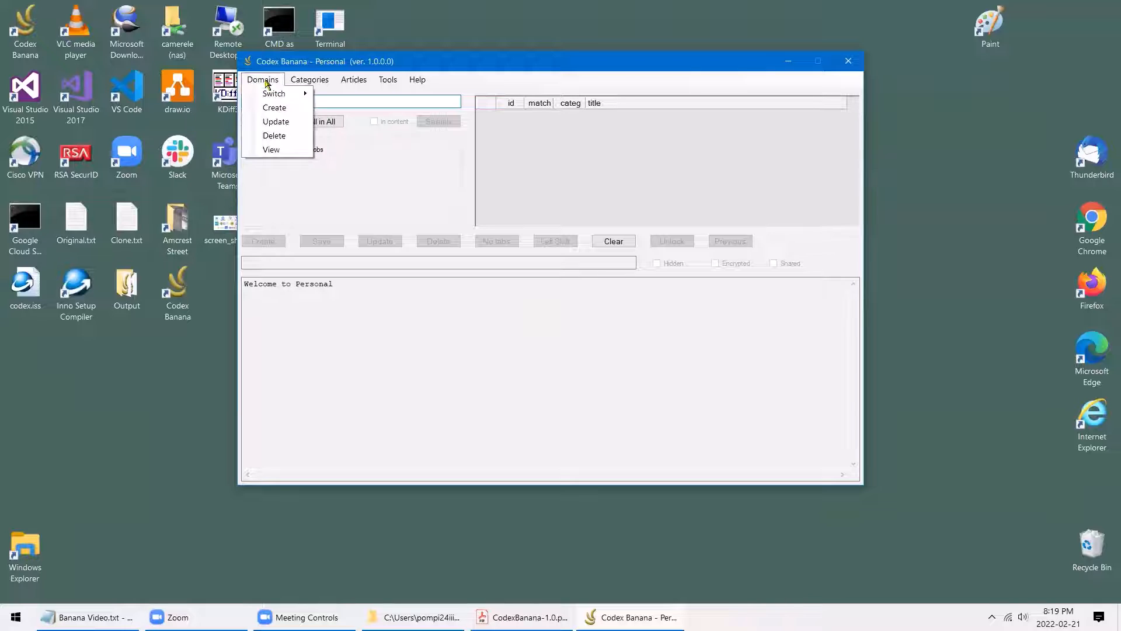
{"action": "mouse_move", "coordinate": [274, 94]}
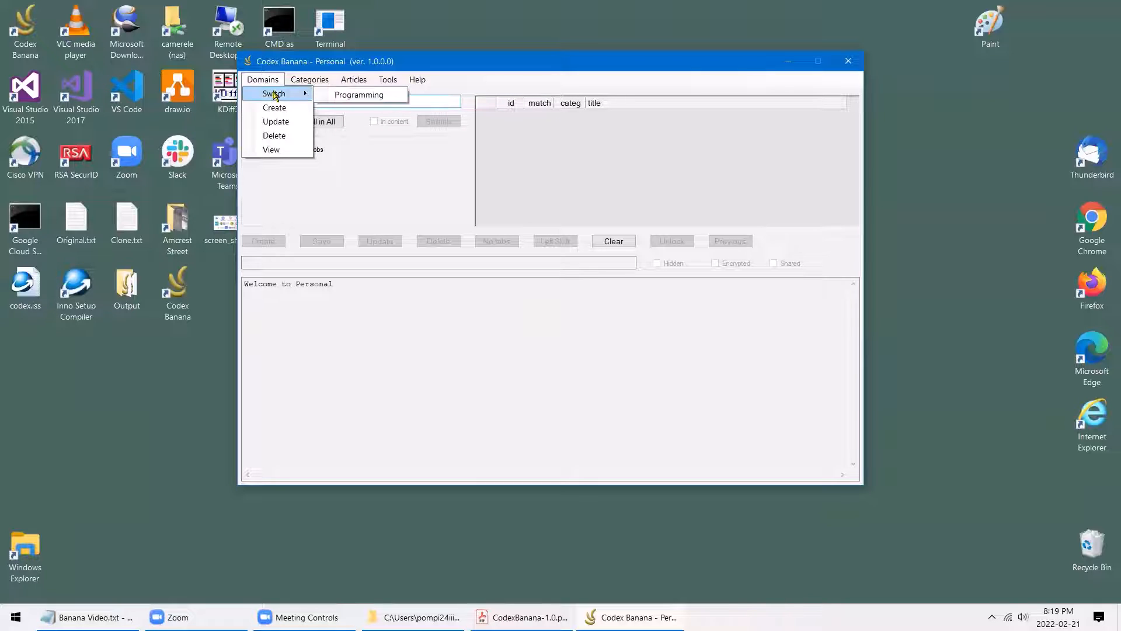
{"action": "left_click", "coordinate": [353, 96]}
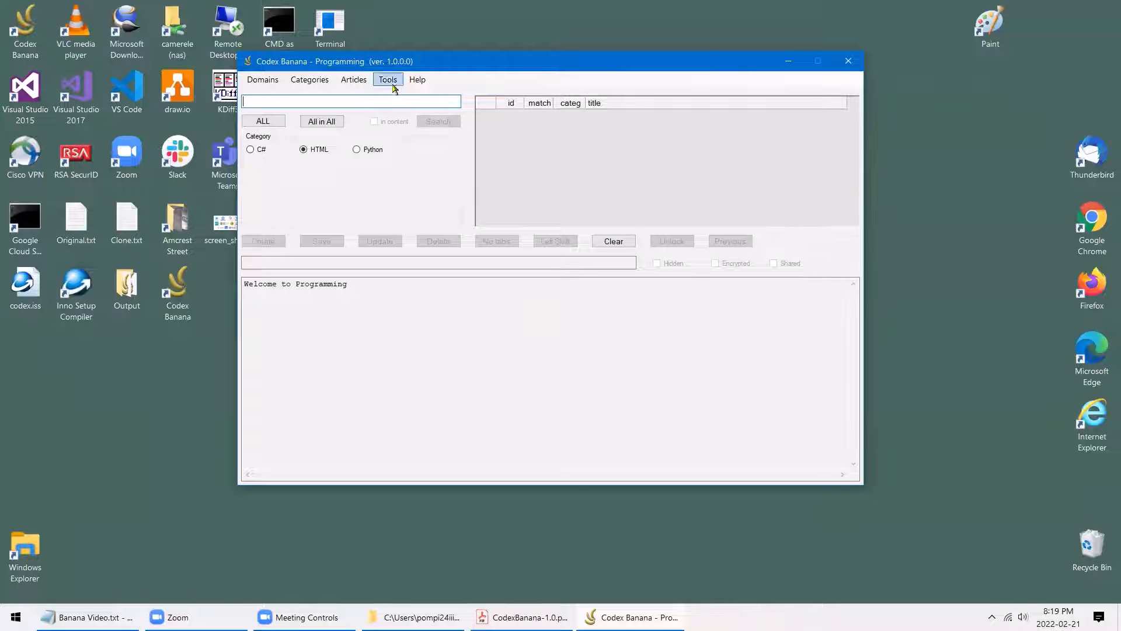
Check 'Use last category visited' in Settings and save
{"action": "left_click", "coordinate": [390, 81]}
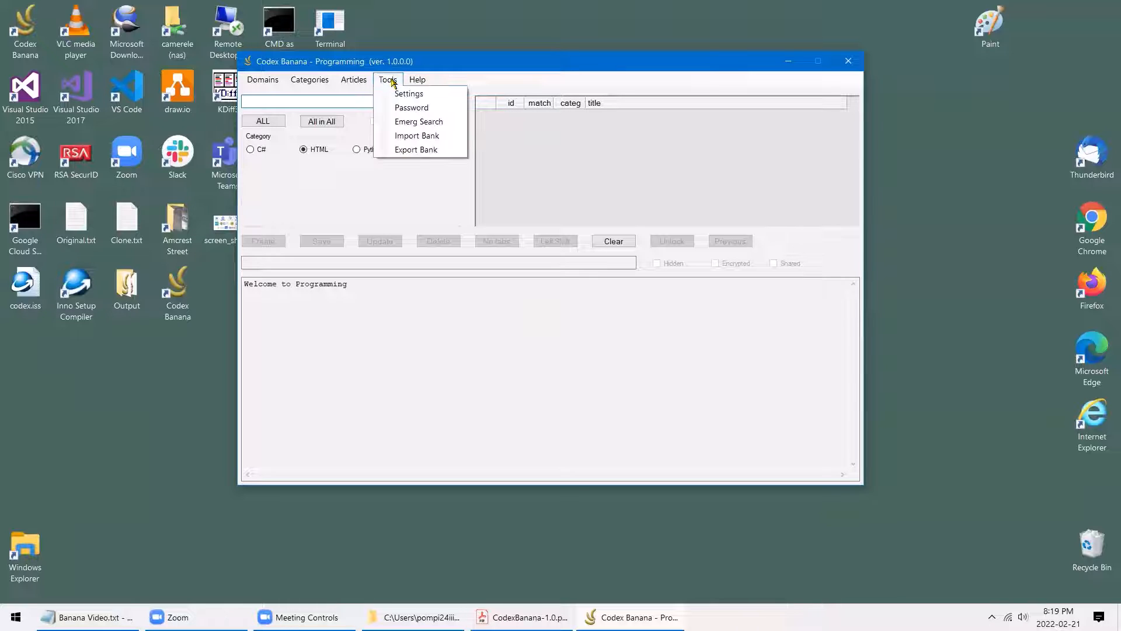
{"action": "left_click", "coordinate": [415, 96]}
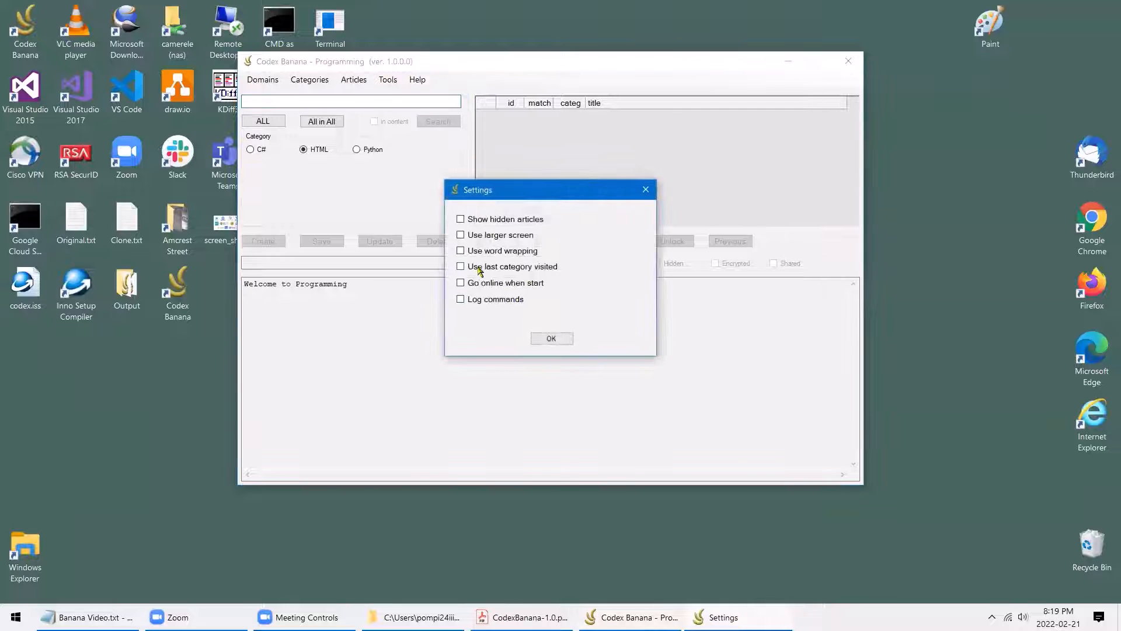
{"action": "left_click", "coordinate": [473, 268]}
{"action": "left_click", "coordinate": [561, 343]}
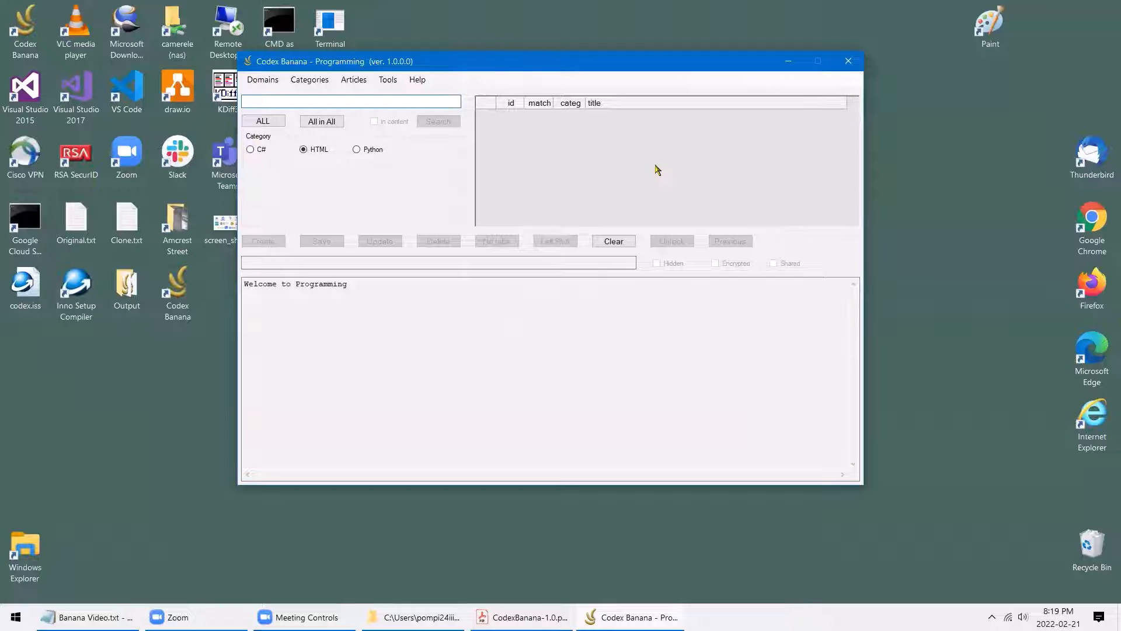
Restart Codex Banana and move its window right, reopening in Programming with HTML selected
{"action": "left_click", "coordinate": [854, 62]}
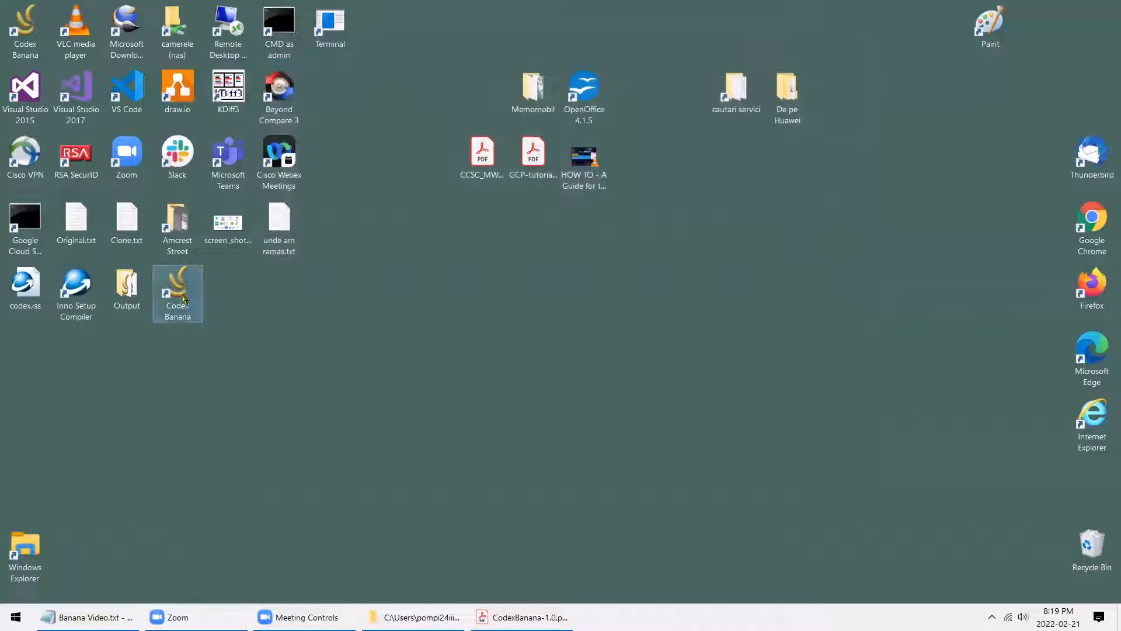
{"action": "double_click", "coordinate": [183, 299]}
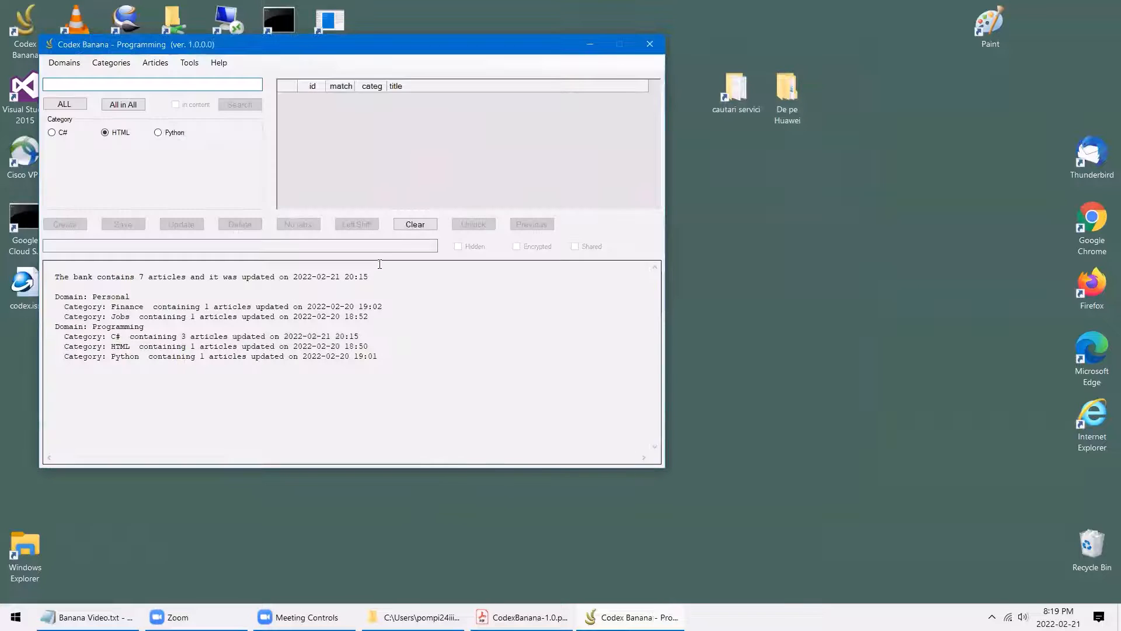
{"action": "left_click_drag", "start_coordinate": [449, 51], "coordinate": [617, 46]}
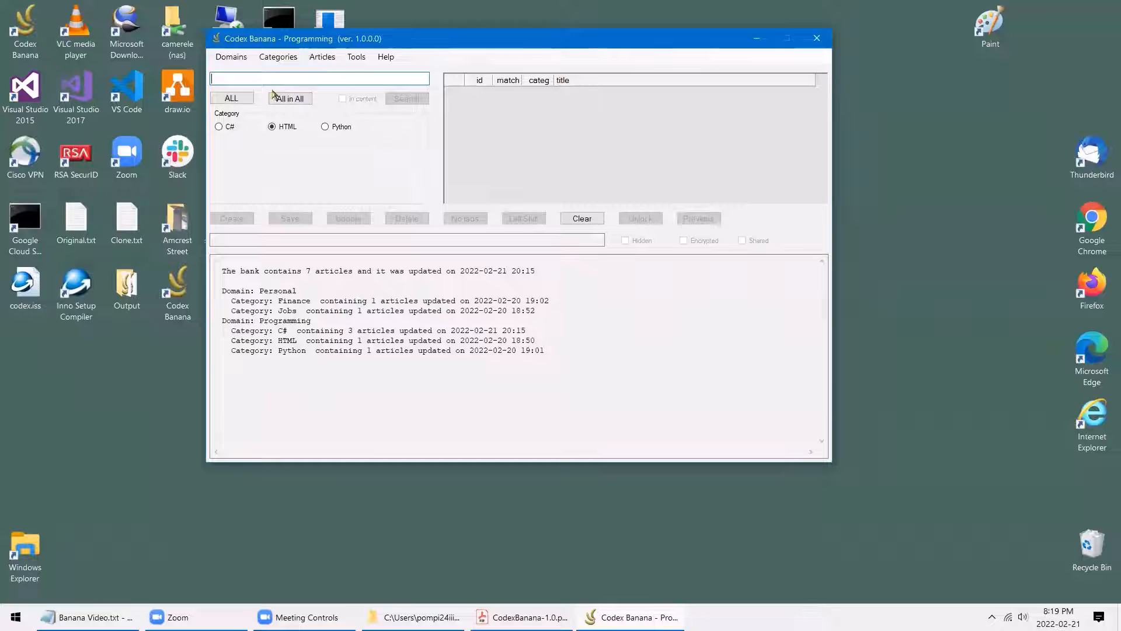
{"action": "left_click", "coordinate": [243, 59]}
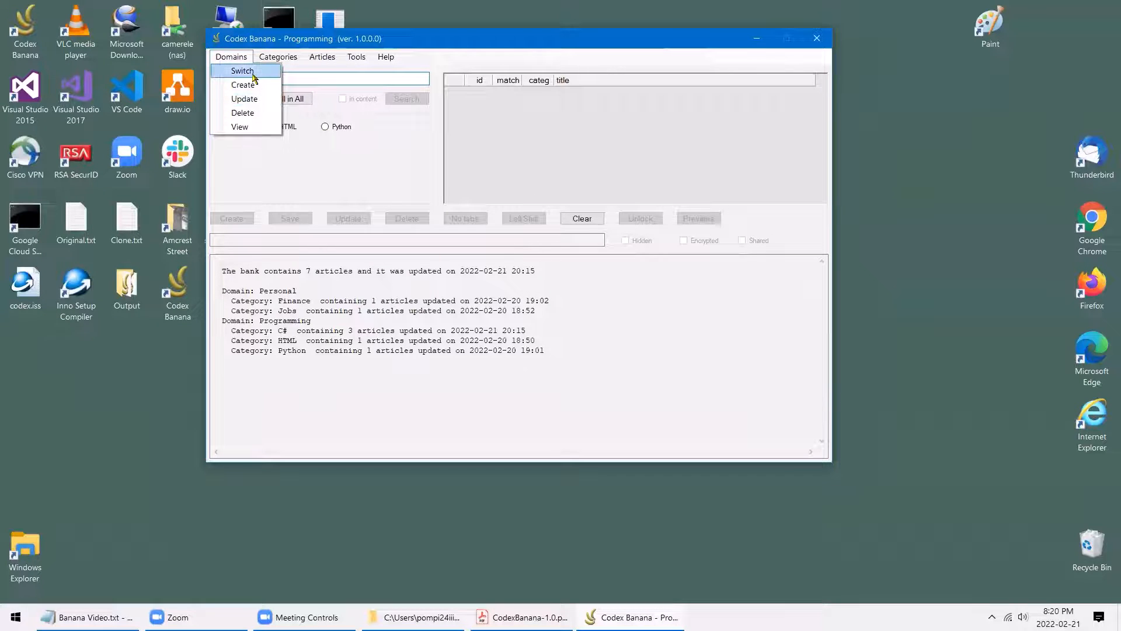
Switch to the Personal domain and confirm only 'Use last category visited' is checked
{"action": "mouse_move", "coordinate": [263, 70]}
{"action": "left_click", "coordinate": [310, 71]}
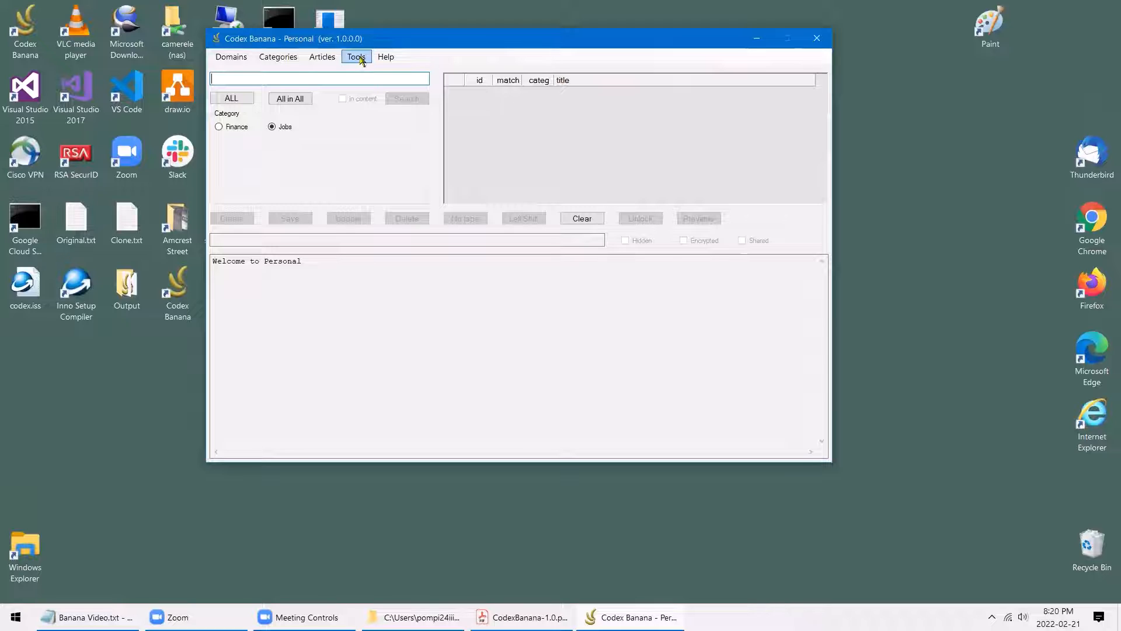
{"action": "left_click", "coordinate": [358, 58]}
{"action": "left_click", "coordinate": [380, 71]}
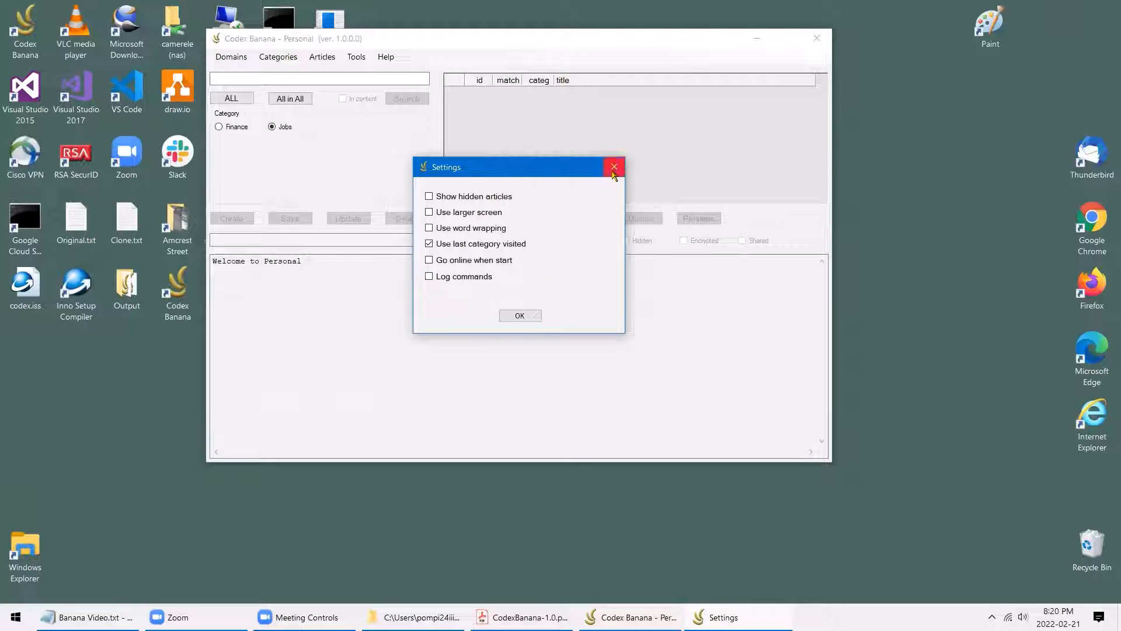
{"action": "left_click", "coordinate": [532, 318]}
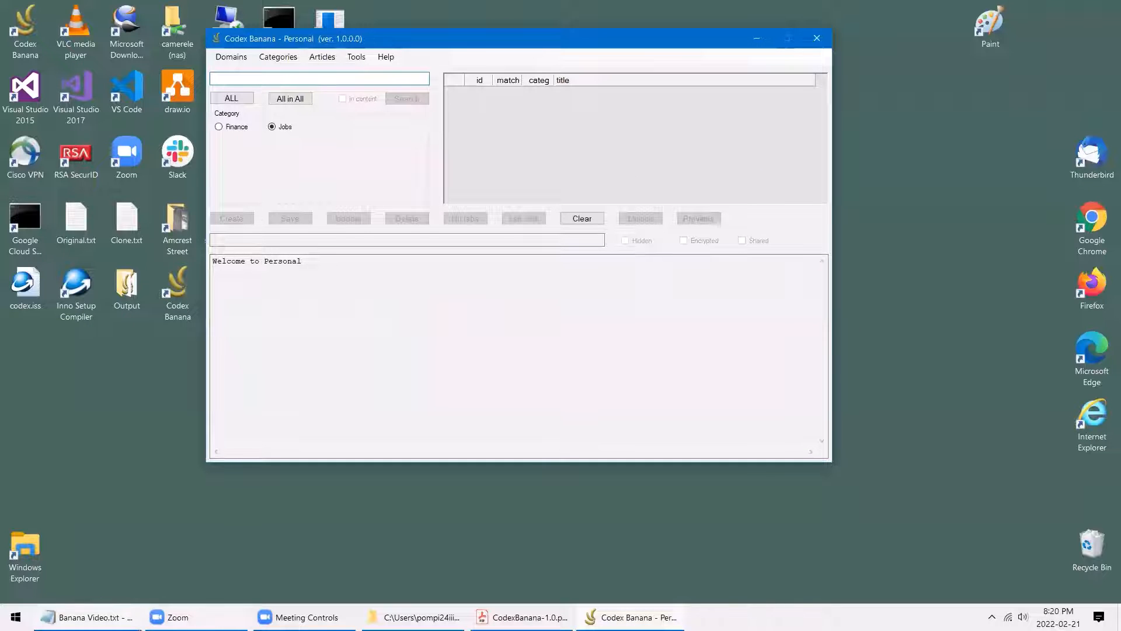
Reopen codex.log from the CodexBanana folder, highlight the 'Codex Banana started' entry, then close it
{"action": "left_click", "coordinate": [414, 617]}
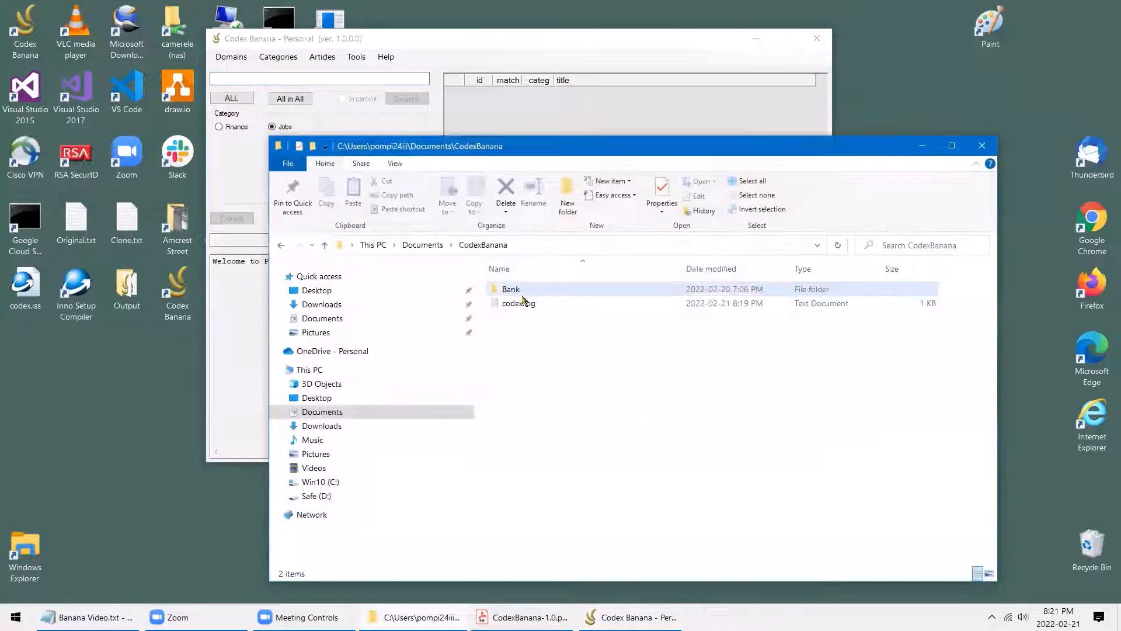
{"action": "double_click", "coordinate": [519, 305]}
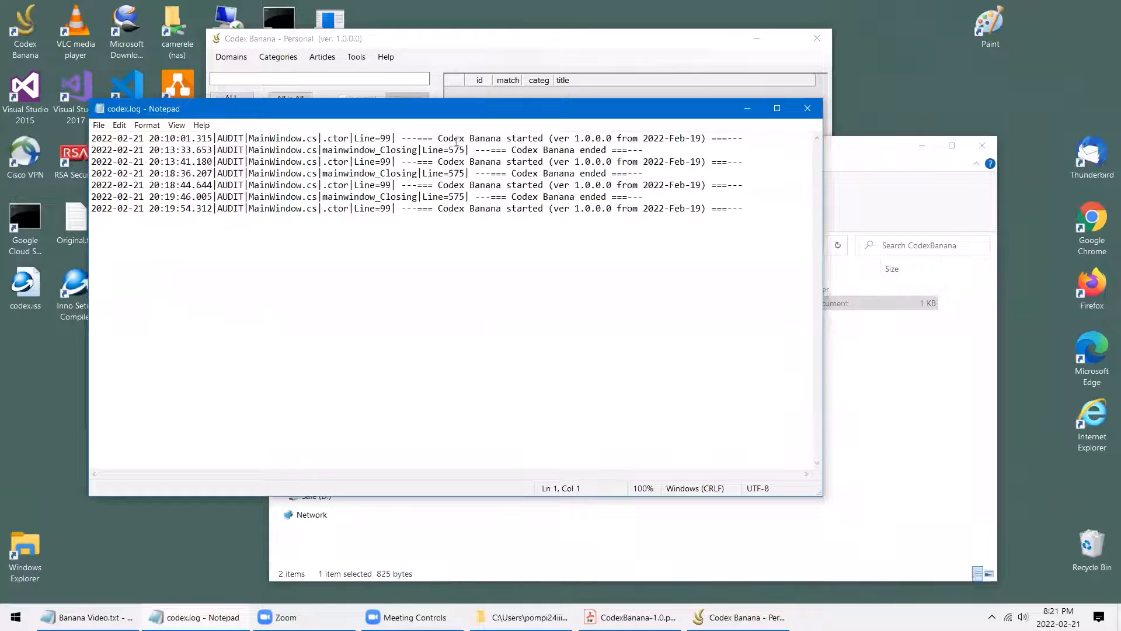
{"action": "left_click_drag", "start_coordinate": [438, 141], "coordinate": [517, 151]}
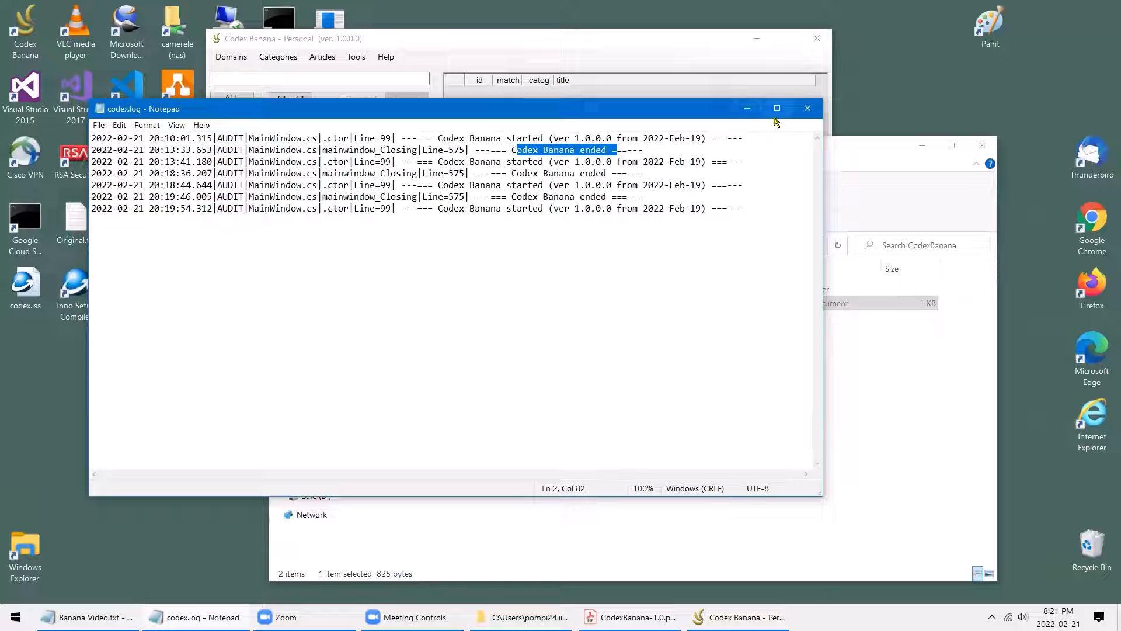
{"action": "left_click", "coordinate": [808, 109]}
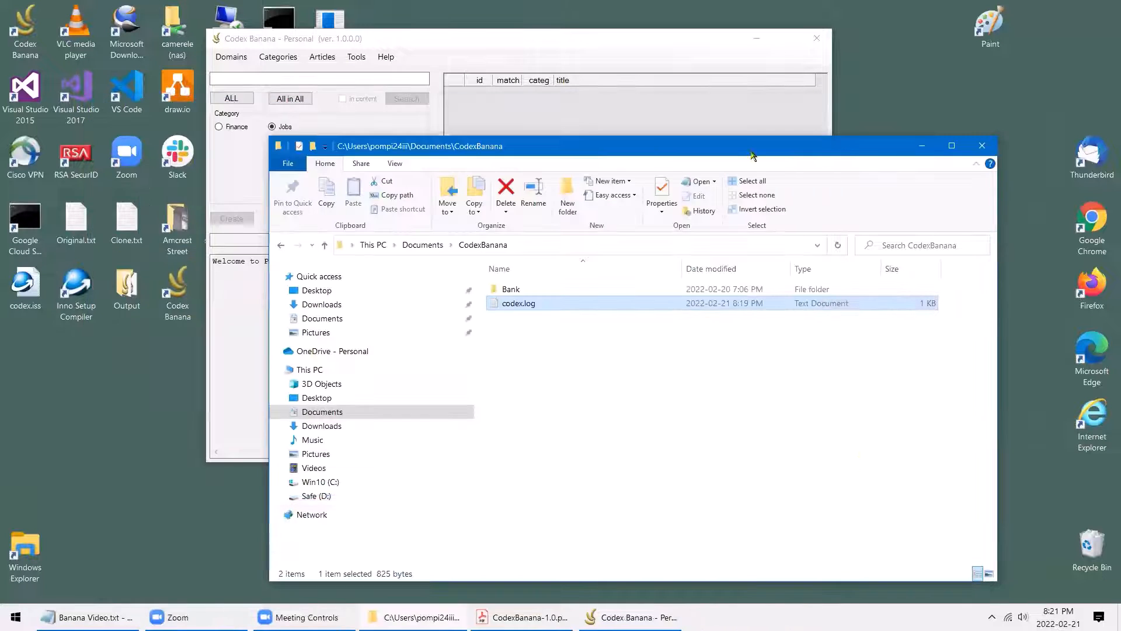
Turn on Log commands in Codex Banana's settings
{"action": "left_click", "coordinate": [716, 56]}
{"action": "left_click", "coordinate": [357, 58]}
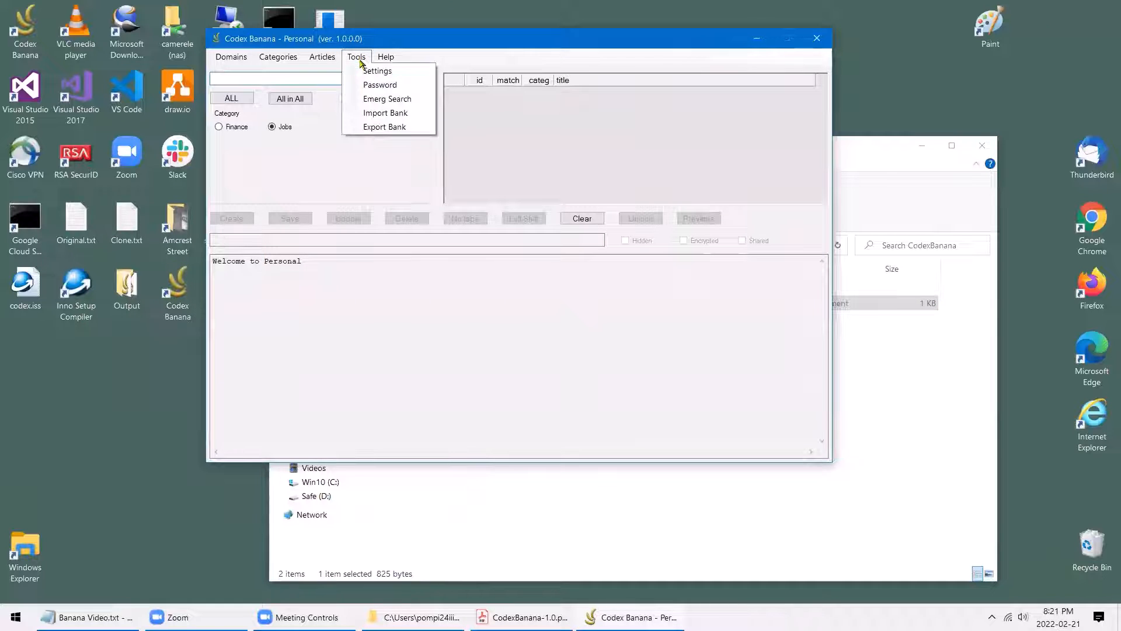
{"action": "left_click", "coordinate": [373, 70]}
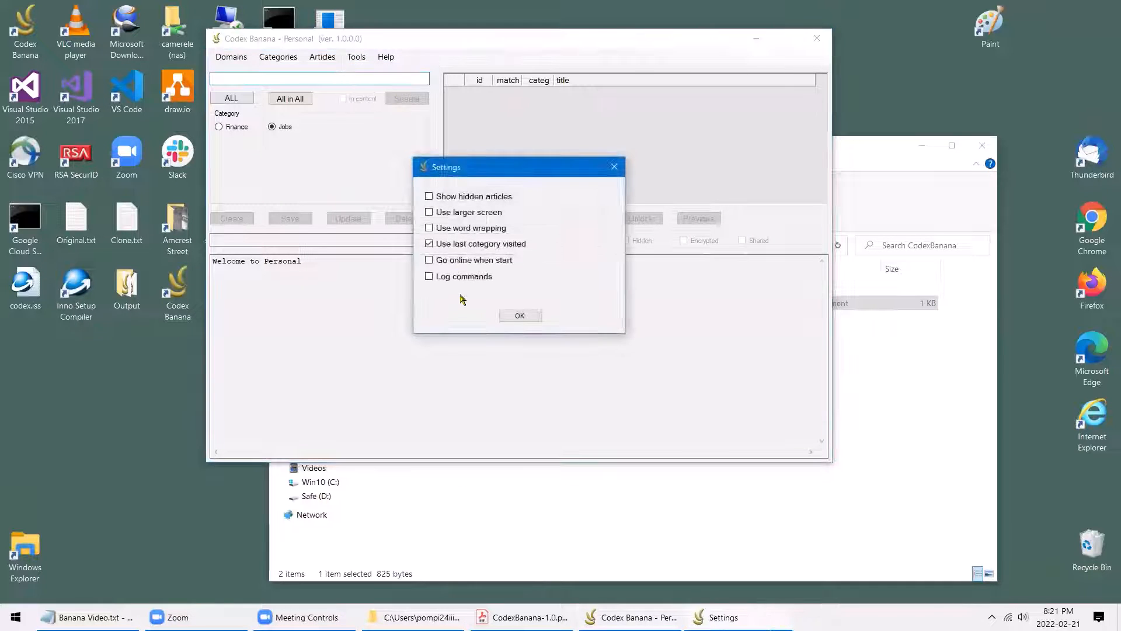
{"action": "left_click", "coordinate": [442, 277]}
{"action": "left_click", "coordinate": [519, 316]}
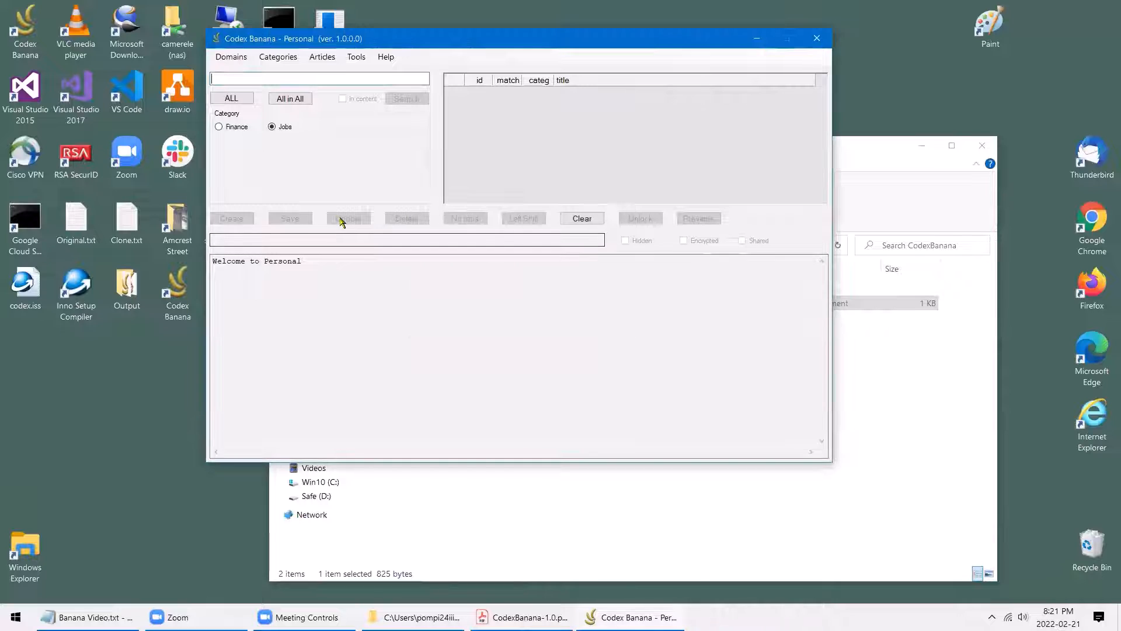
Select Finance, then open the Programming domain and pick Python followed by C#
{"action": "left_click", "coordinate": [227, 127]}
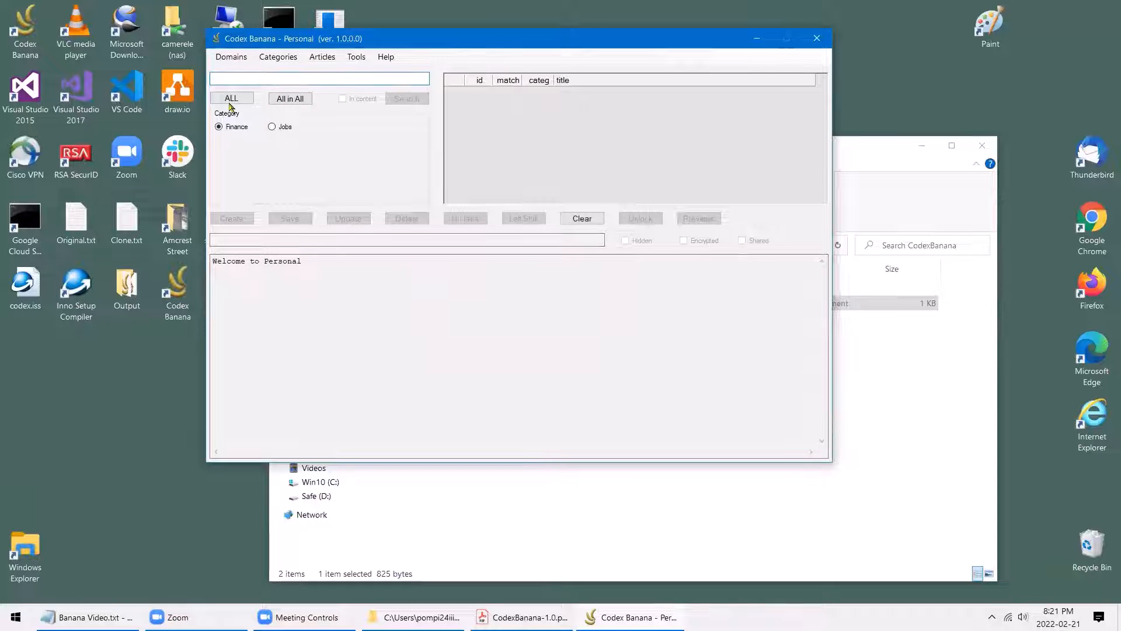
{"action": "left_click", "coordinate": [231, 56]}
{"action": "mouse_move", "coordinate": [236, 70]}
{"action": "left_click", "coordinate": [318, 71]}
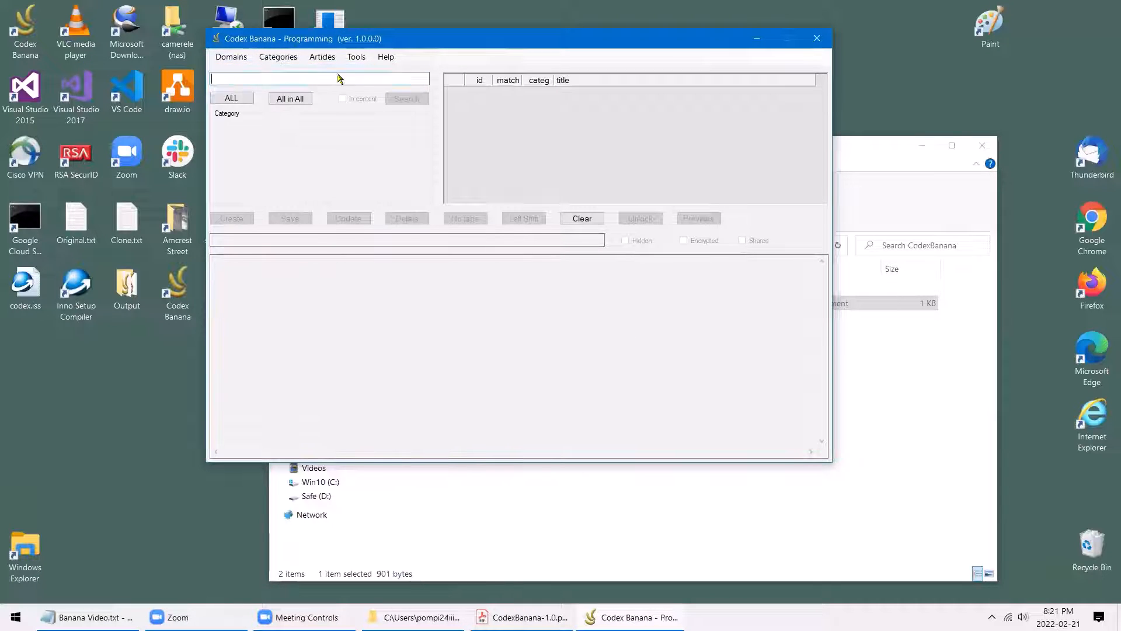
{"action": "left_click", "coordinate": [326, 127]}
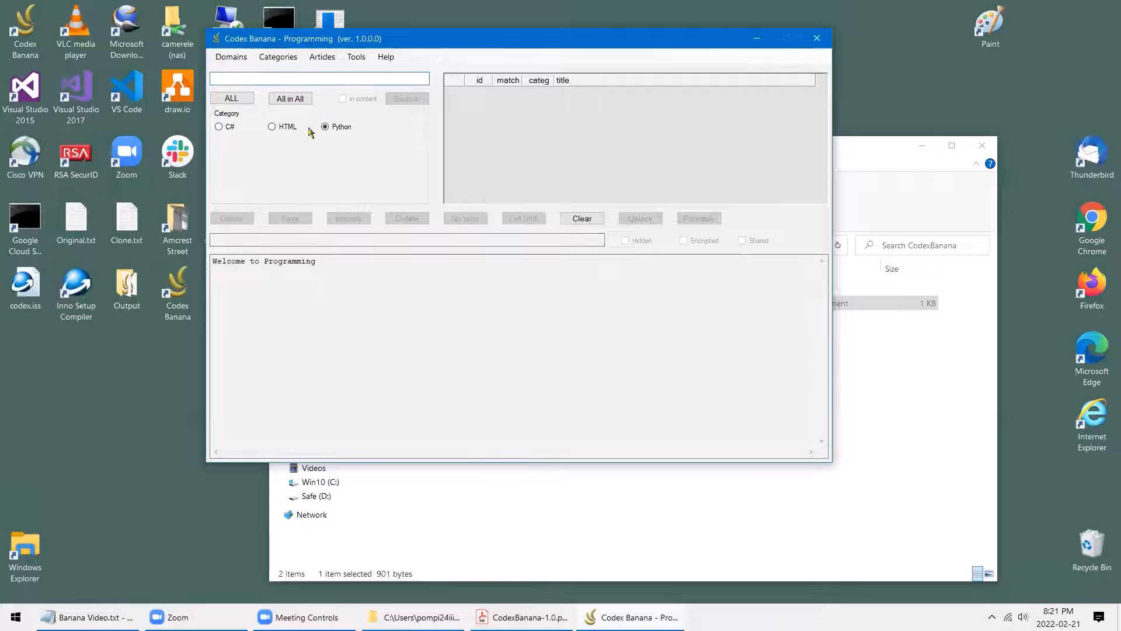
{"action": "left_click", "coordinate": [230, 128]}
{"action": "left_click", "coordinate": [759, 482]}
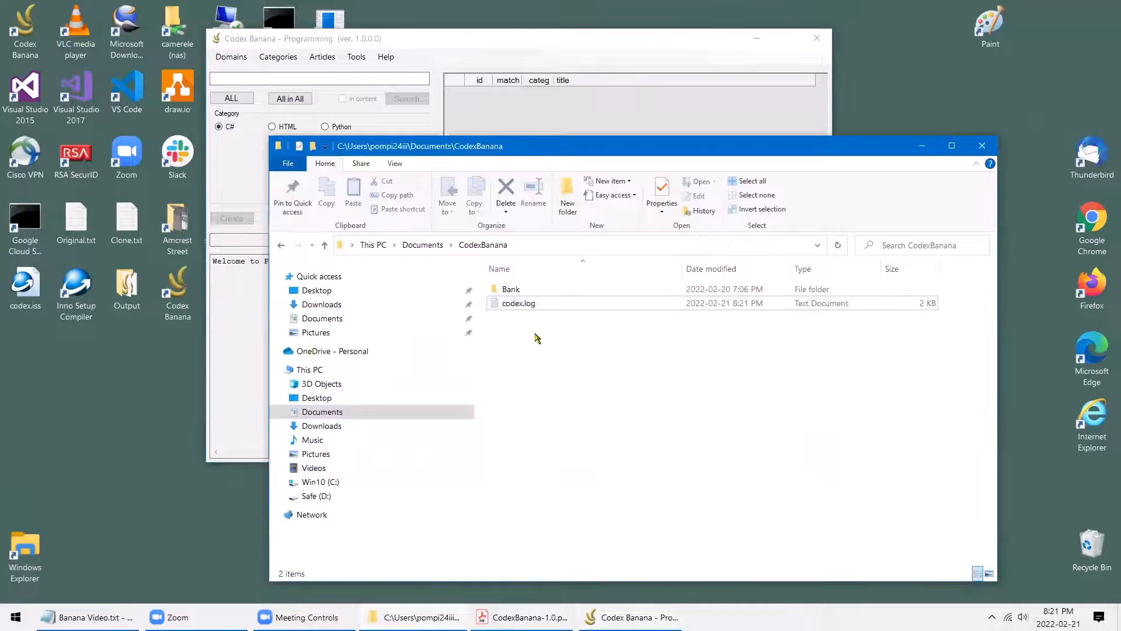
Review codex.log's new category-selected entries for fin, py and cs, then close Notepad
{"action": "double_click", "coordinate": [514, 303]}
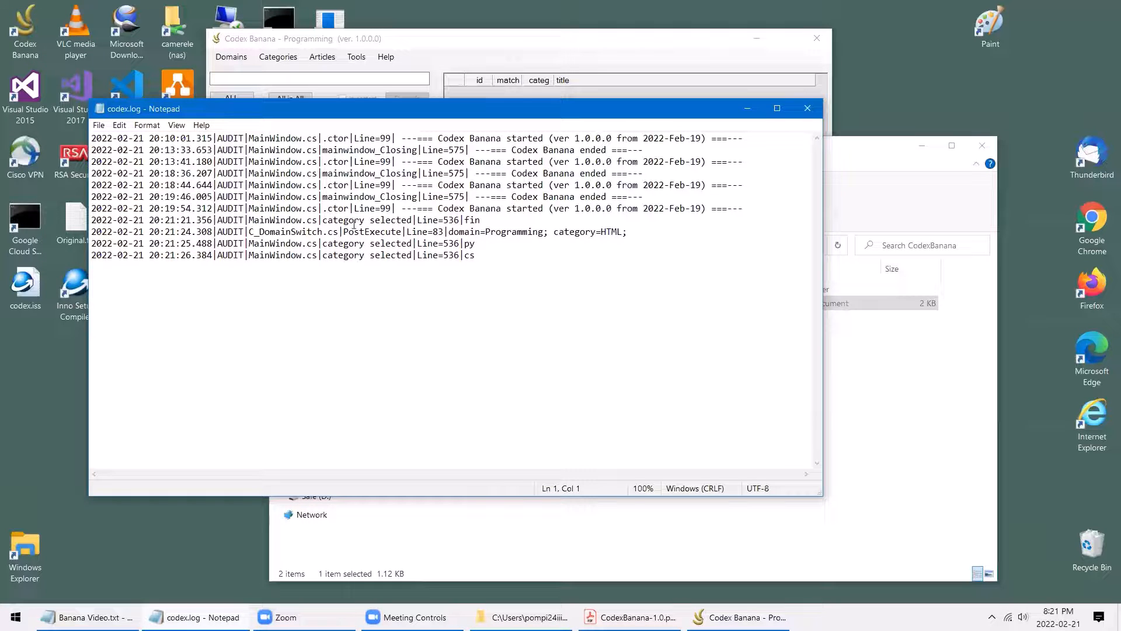
{"action": "left_click_drag", "start_coordinate": [350, 222], "coordinate": [407, 222]}
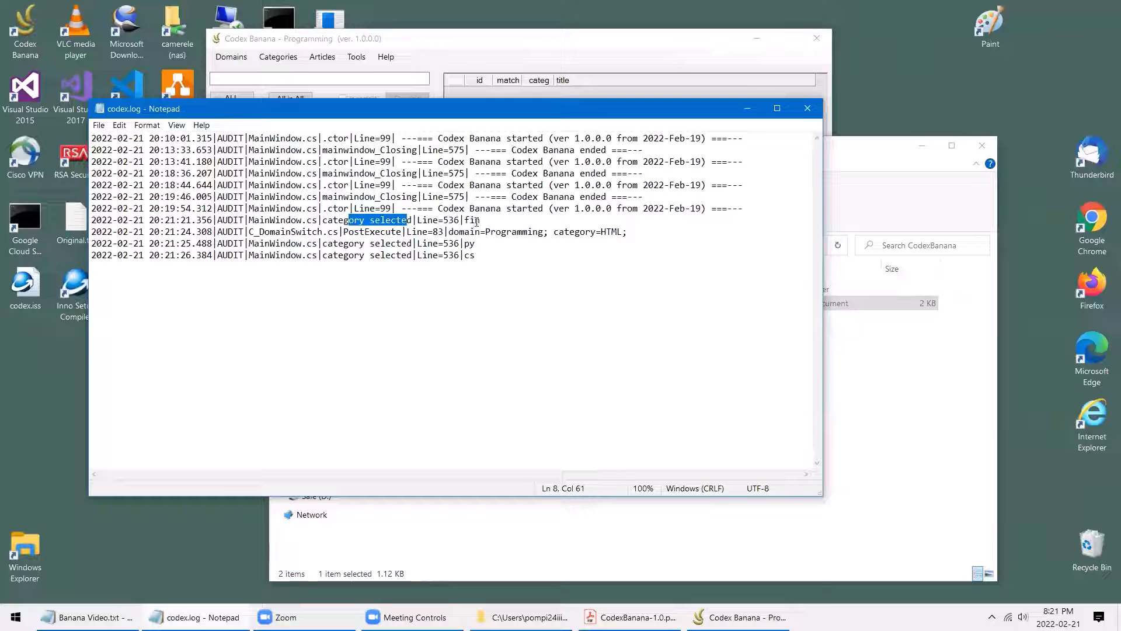
{"action": "left_click_drag", "start_coordinate": [481, 222], "coordinate": [472, 221]}
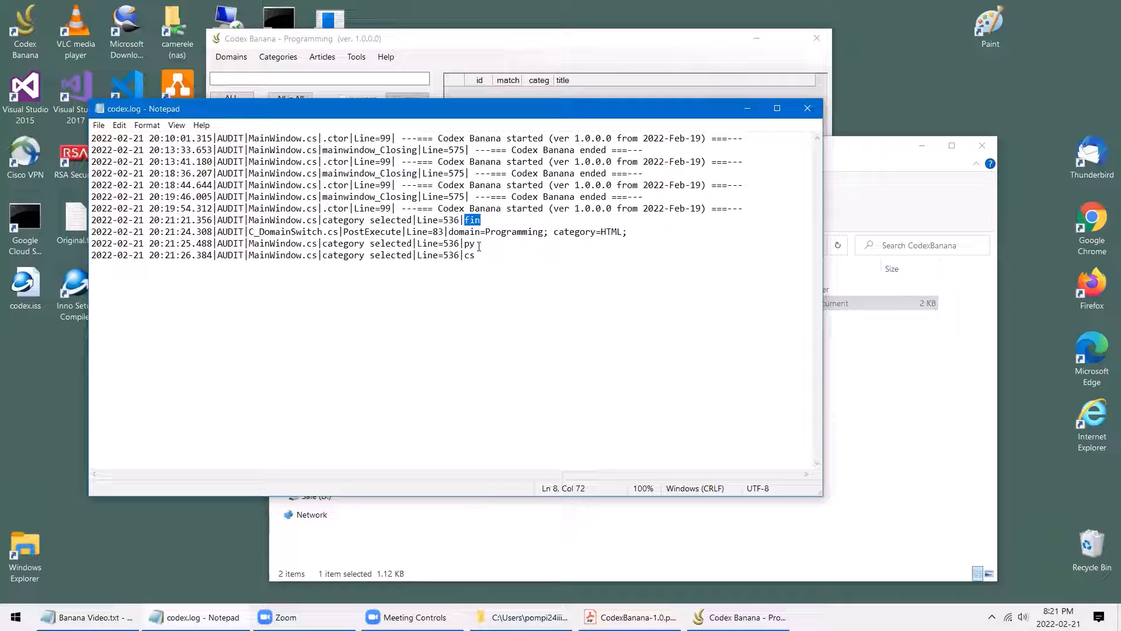
{"action": "left_click_drag", "start_coordinate": [478, 244], "coordinate": [464, 244]}
{"action": "left_click", "coordinate": [353, 243]}
{"action": "left_click", "coordinate": [808, 109]}
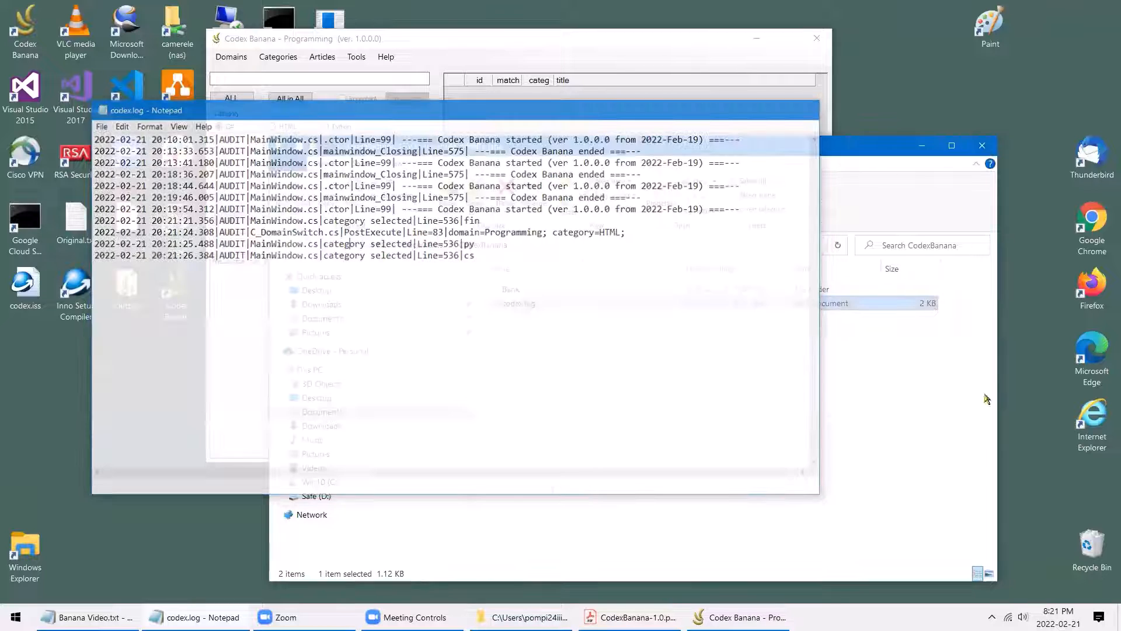
{"action": "left_click", "coordinate": [685, 47]}
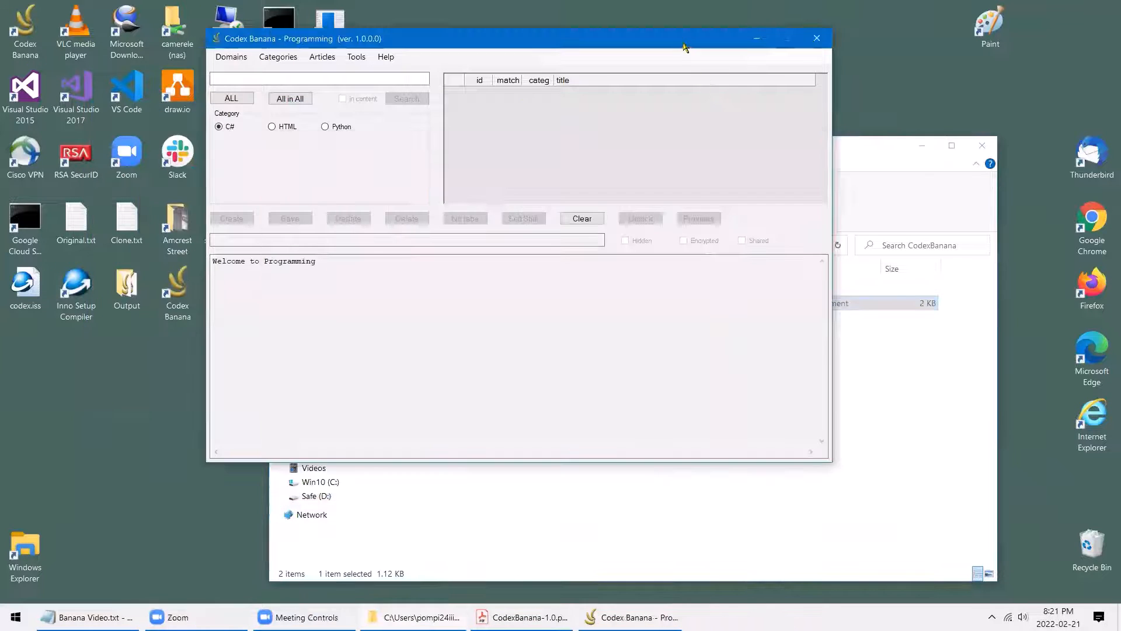
{"action": "left_click", "coordinate": [356, 57]}
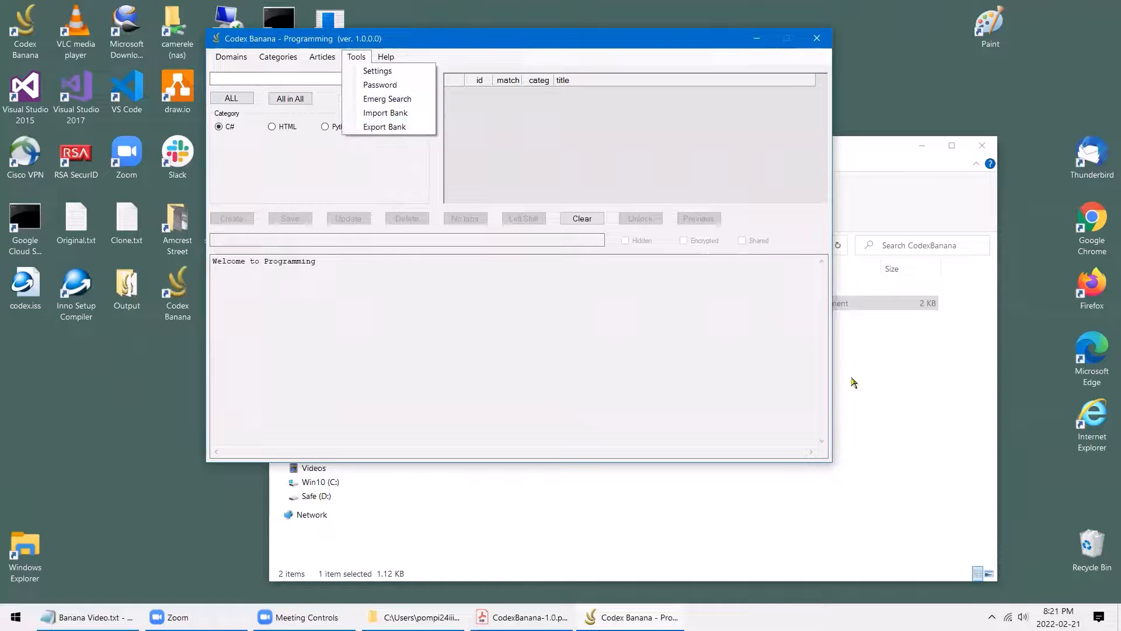
{"action": "left_click", "coordinate": [855, 388]}
{"action": "left_click", "coordinate": [438, 47]}
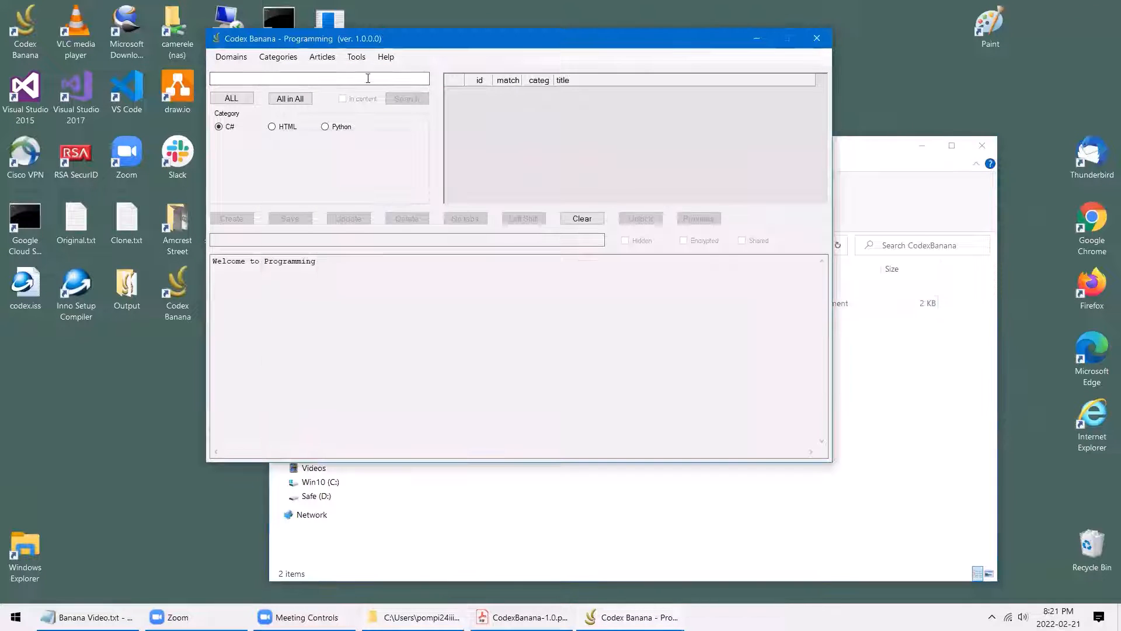
{"action": "left_click", "coordinate": [356, 57]}
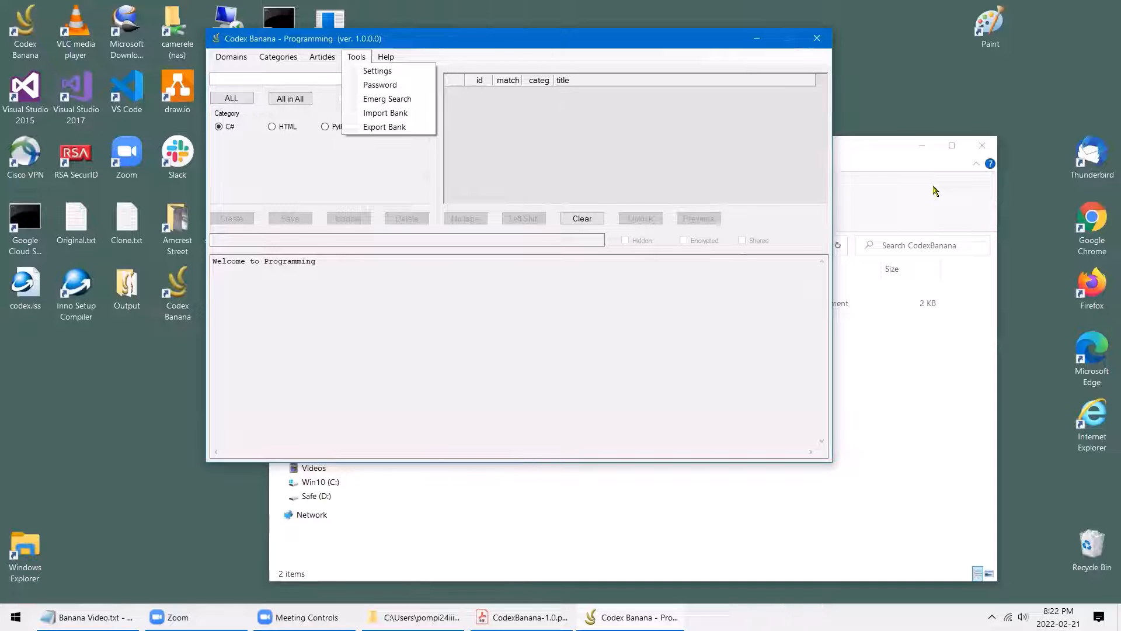
{"action": "left_click", "coordinate": [940, 218]}
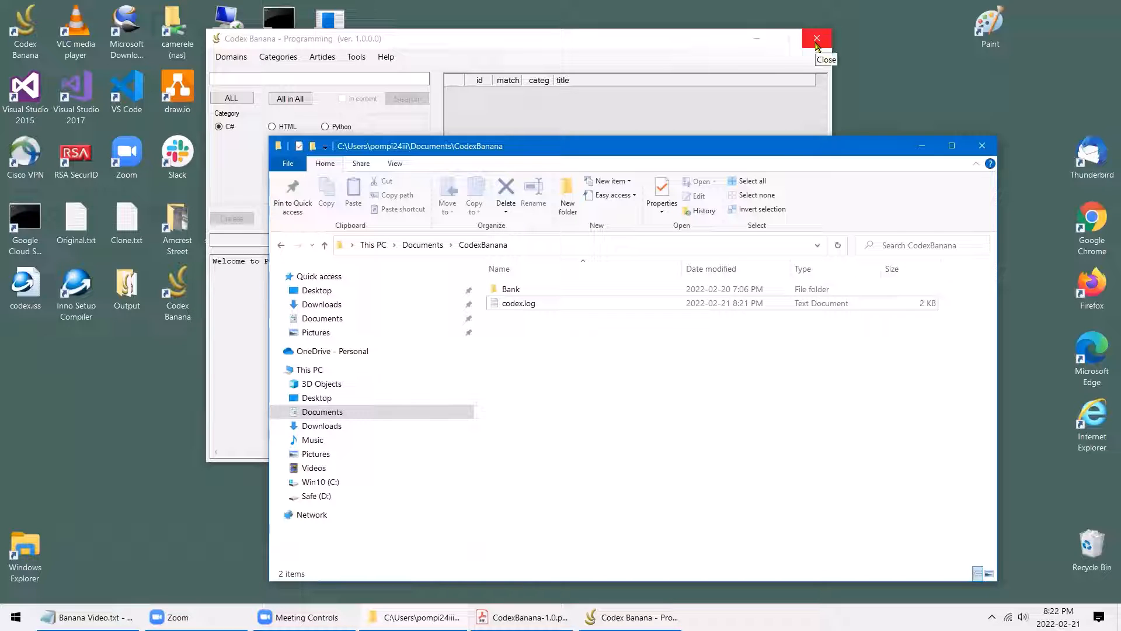
Close Codex Banana and open its install folder from the desktop shortcut's file location
{"action": "left_click", "coordinate": [816, 38]}
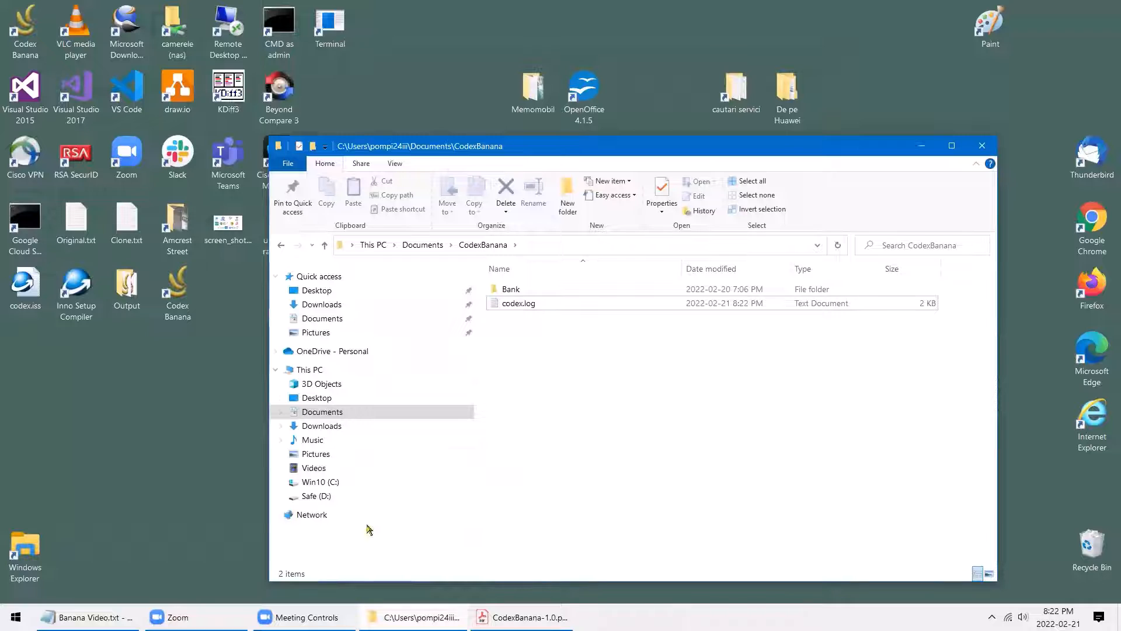
{"action": "left_click", "coordinate": [186, 299]}
{"action": "right_click", "coordinate": [185, 299]}
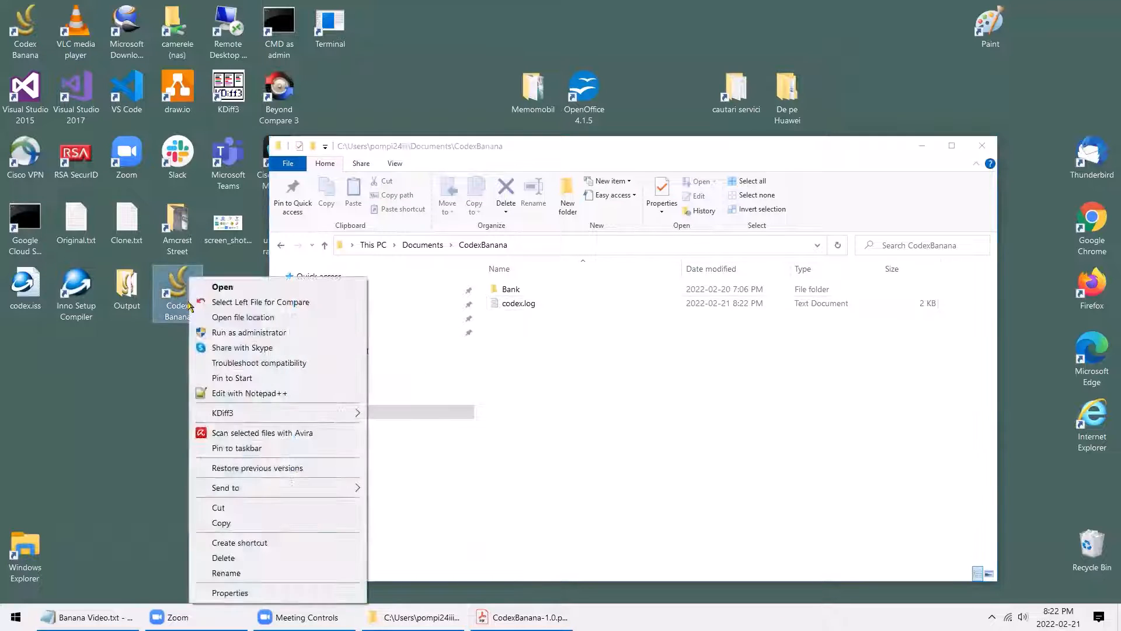
{"action": "left_click", "coordinate": [218, 319]}
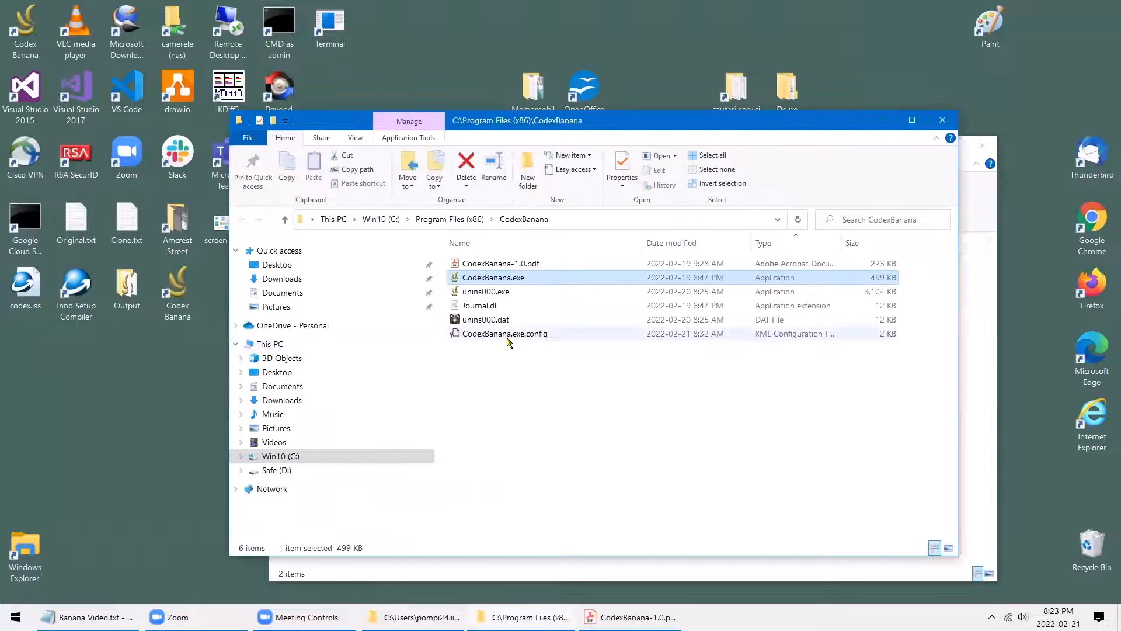
Open CodexBanana.exe.config in Notepad
{"action": "right_click", "coordinate": [505, 338]}
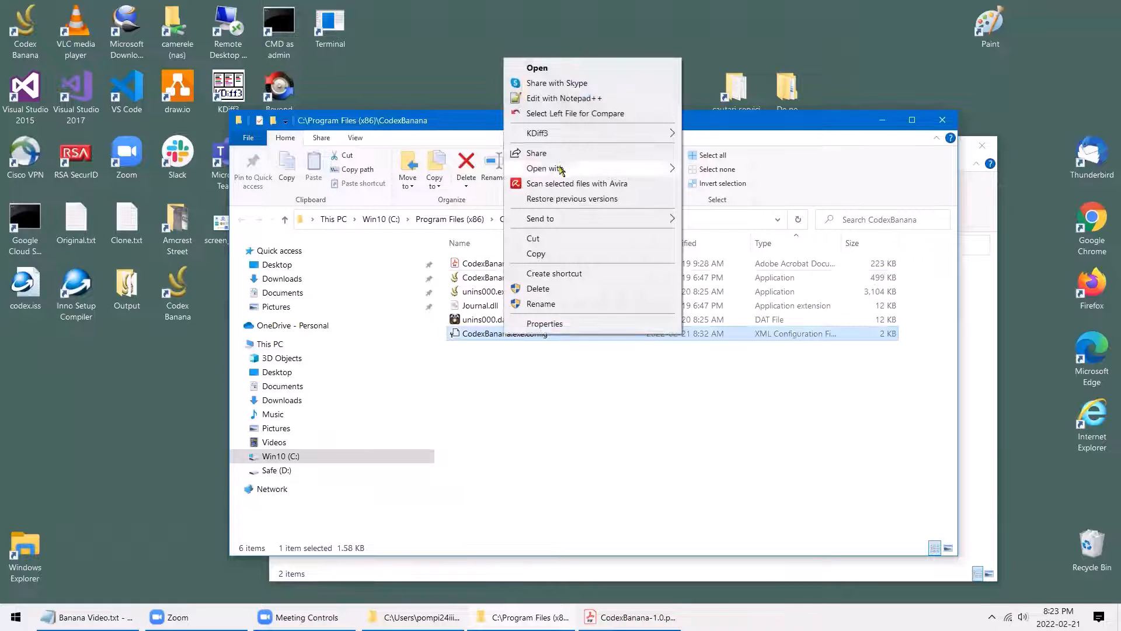
{"action": "mouse_move", "coordinate": [560, 167]}
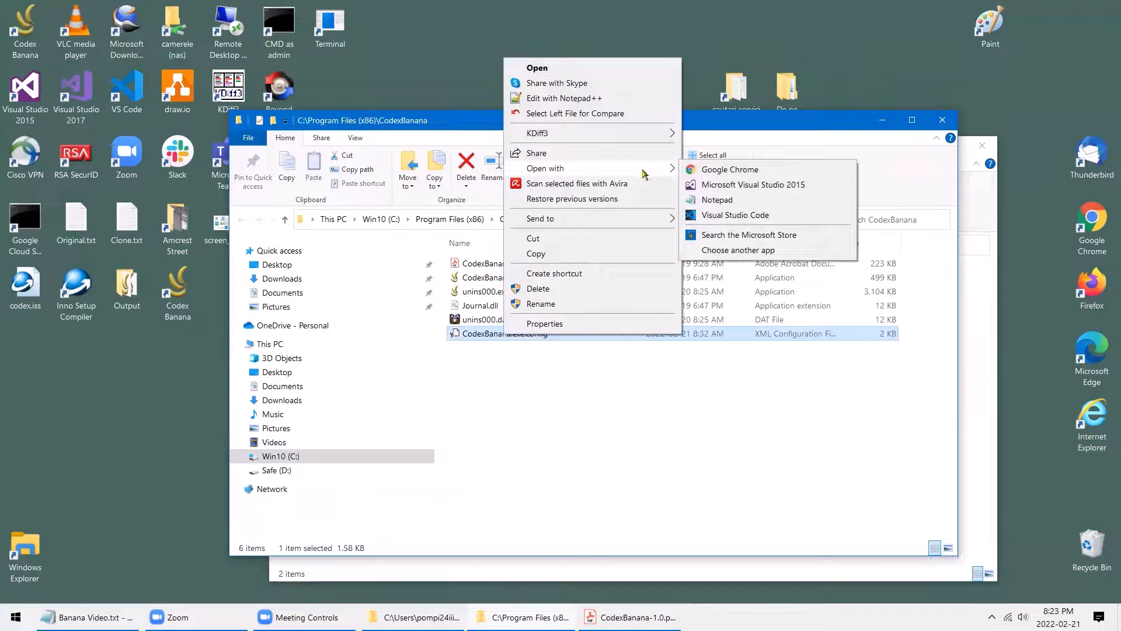
{"action": "left_click", "coordinate": [717, 199]}
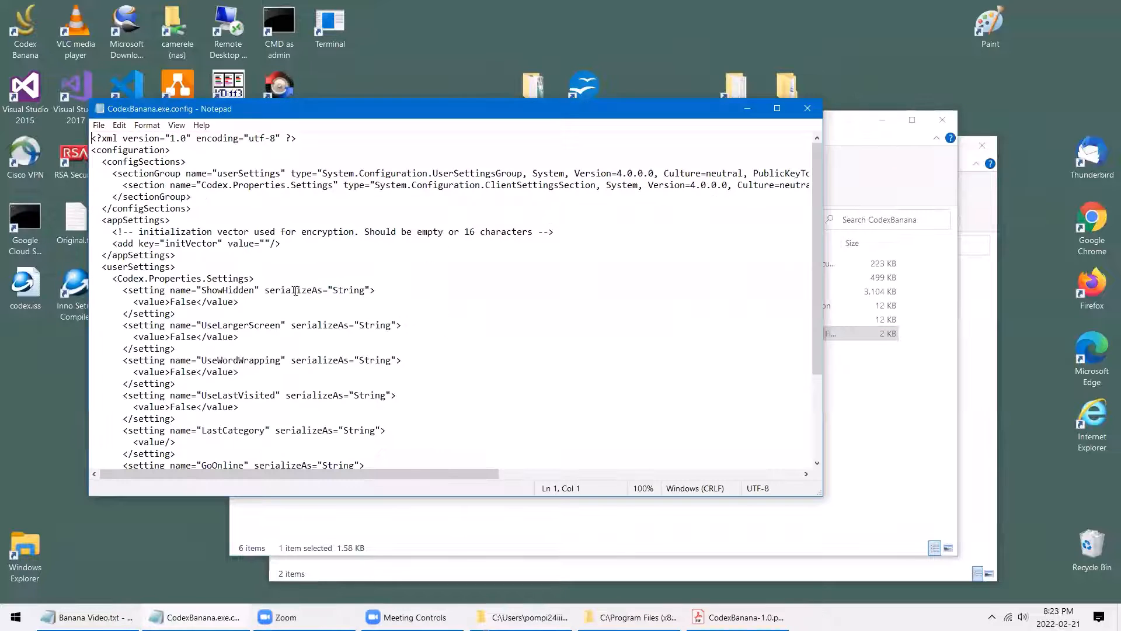
Enter the new encryption vector between the empty initVector quotes
{"action": "left_click", "coordinate": [267, 244]}
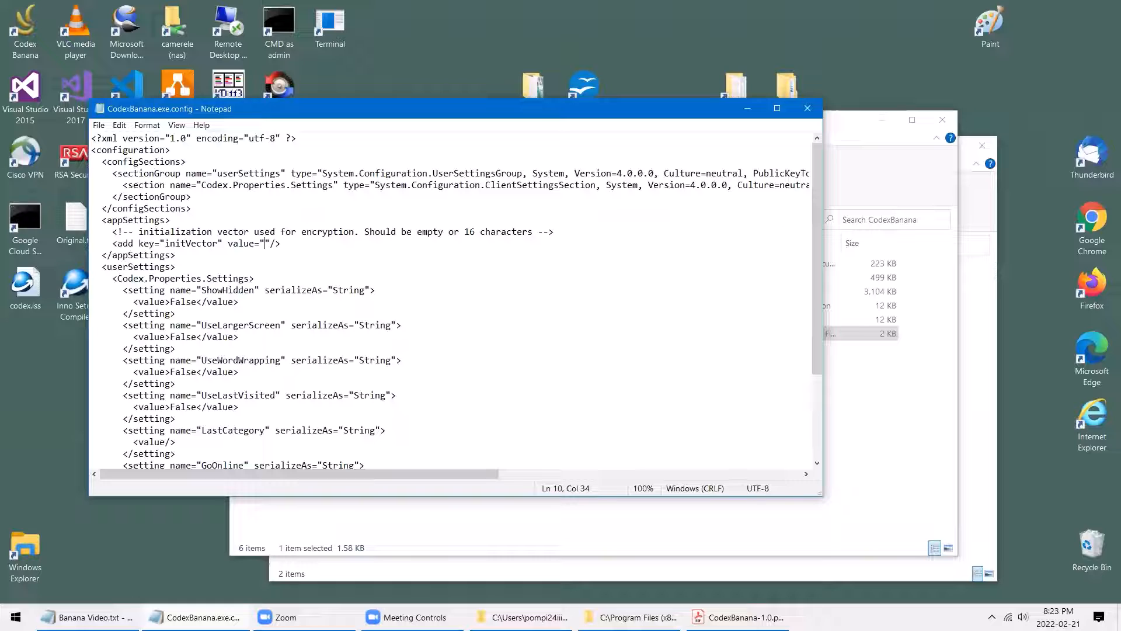
{"action": "key", "text": "alt+Tab"}
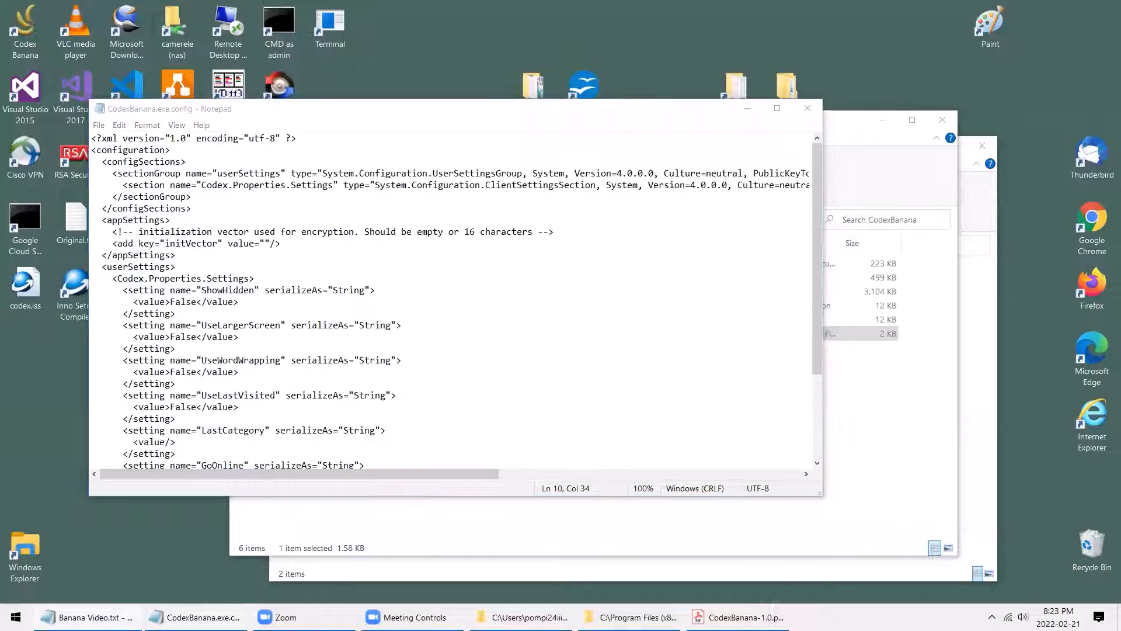
{"action": "left_click", "coordinate": [267, 241]}
{"action": "type", "text": "Banana++123"}
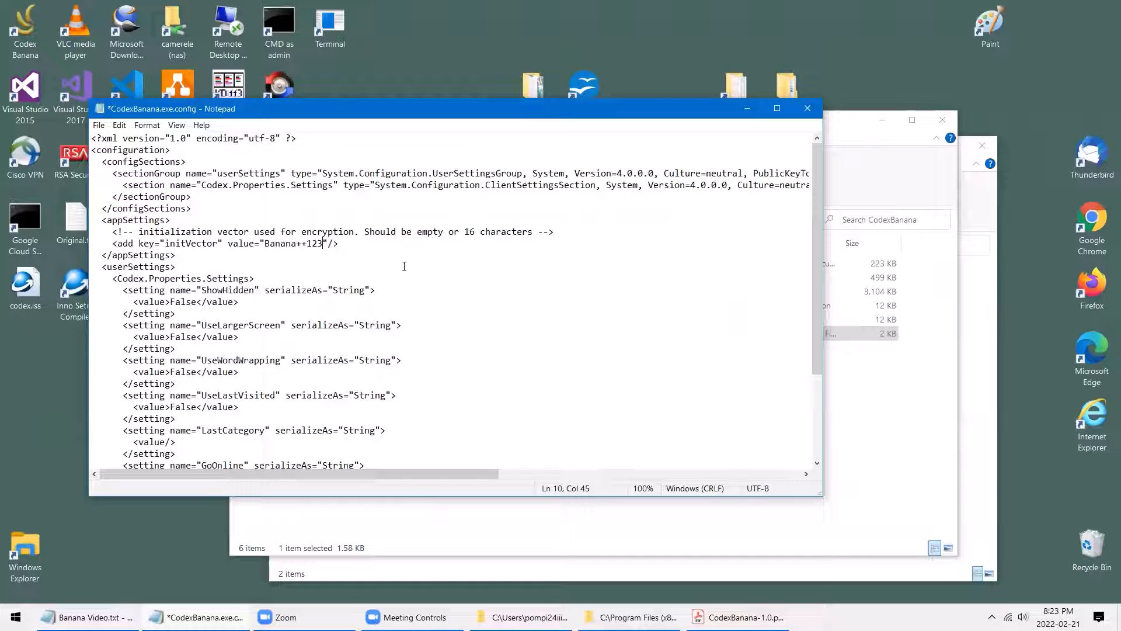
{"action": "left_click", "coordinate": [369, 254]}
Attempt to save the config, hit the permission error, and close Notepad without saving
{"action": "key", "text": "ctrl+s"}
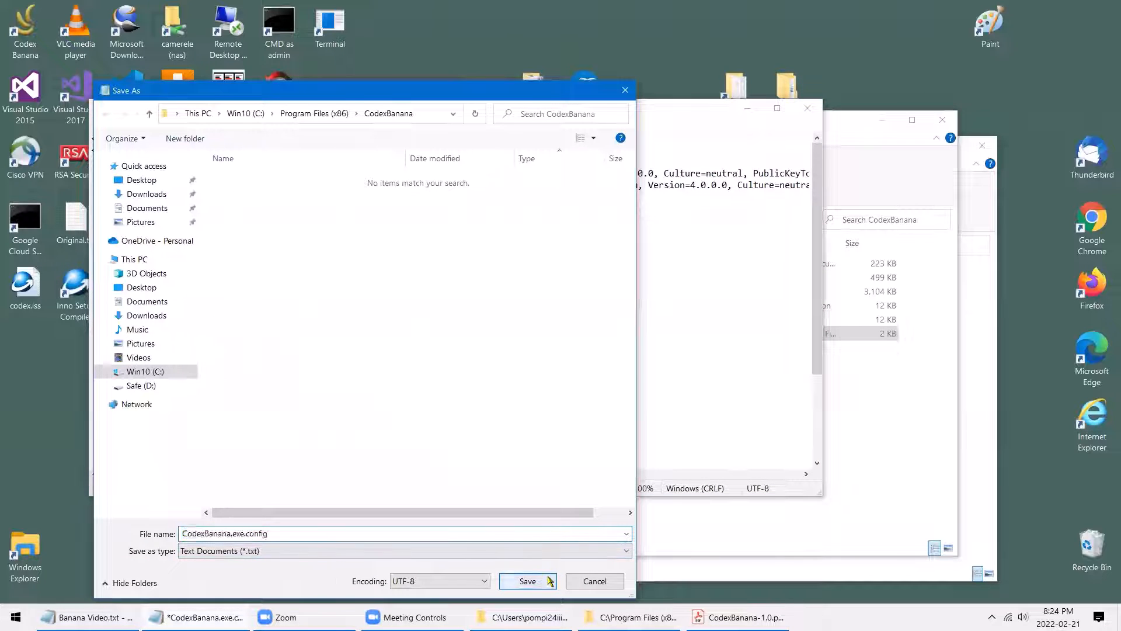
{"action": "left_click", "coordinate": [526, 581]}
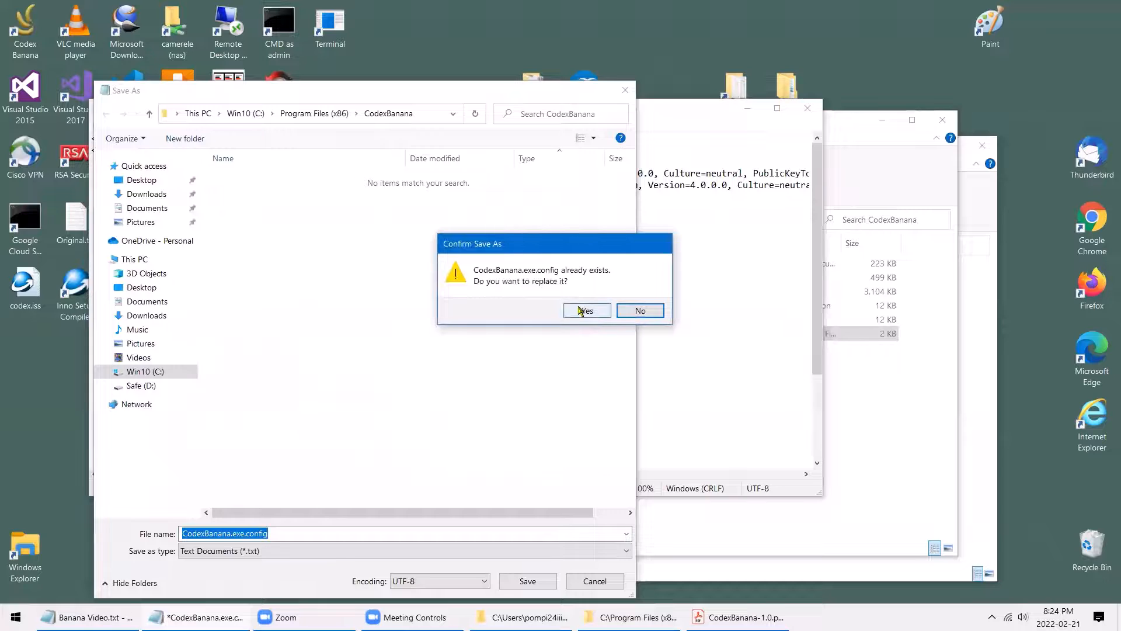
{"action": "left_click", "coordinate": [586, 311]}
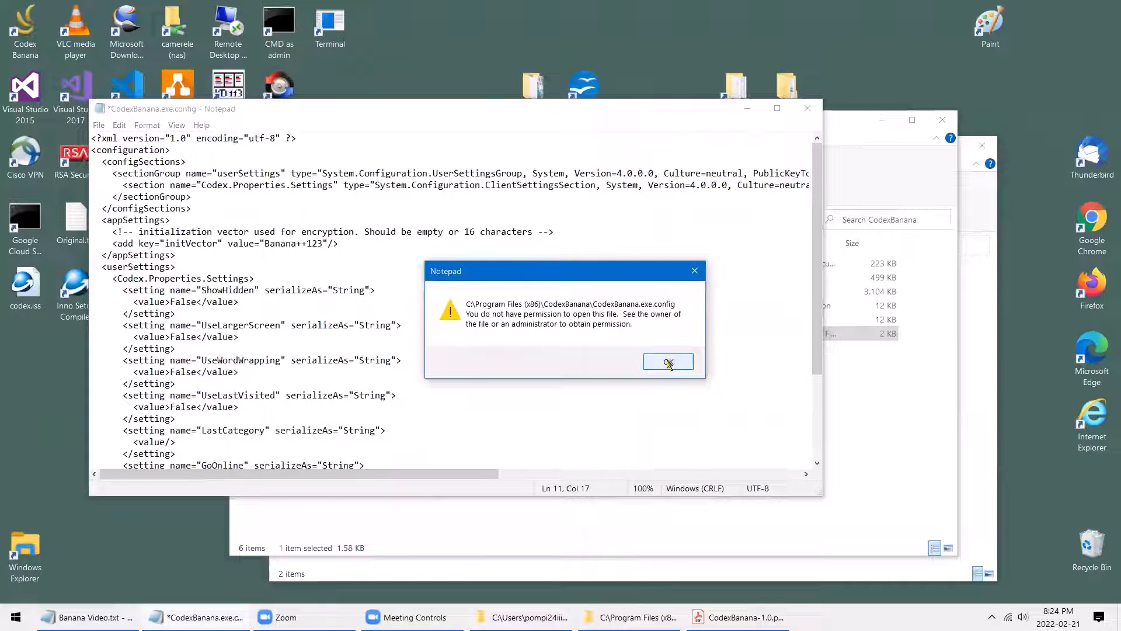
{"action": "left_click", "coordinate": [669, 362]}
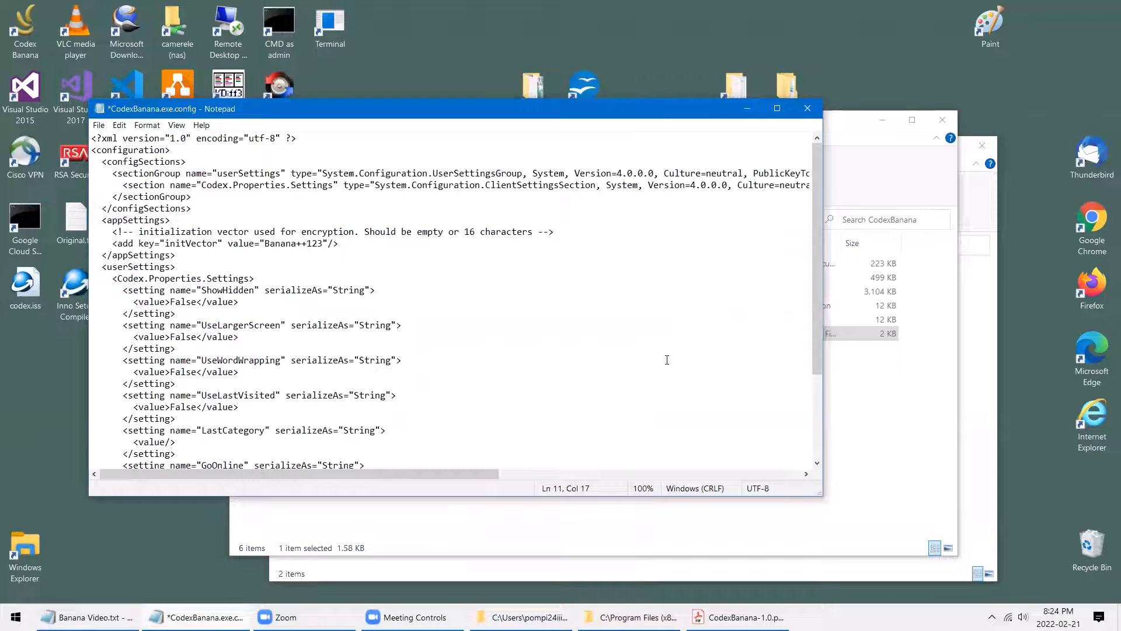
{"action": "left_click", "coordinate": [808, 109]}
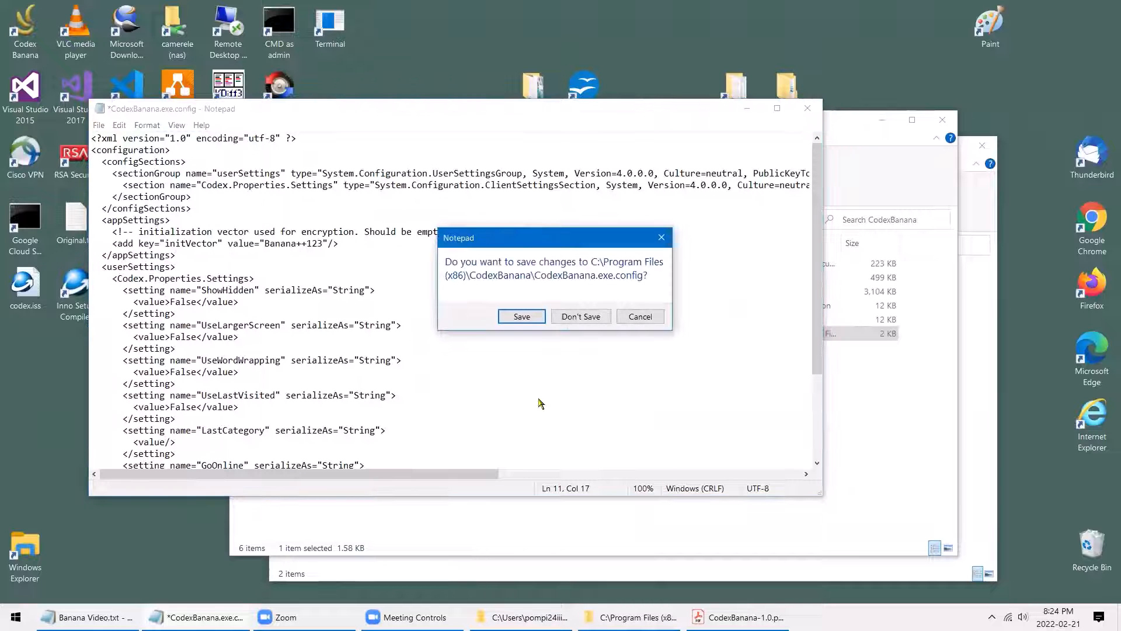
{"action": "left_click", "coordinate": [581, 316]}
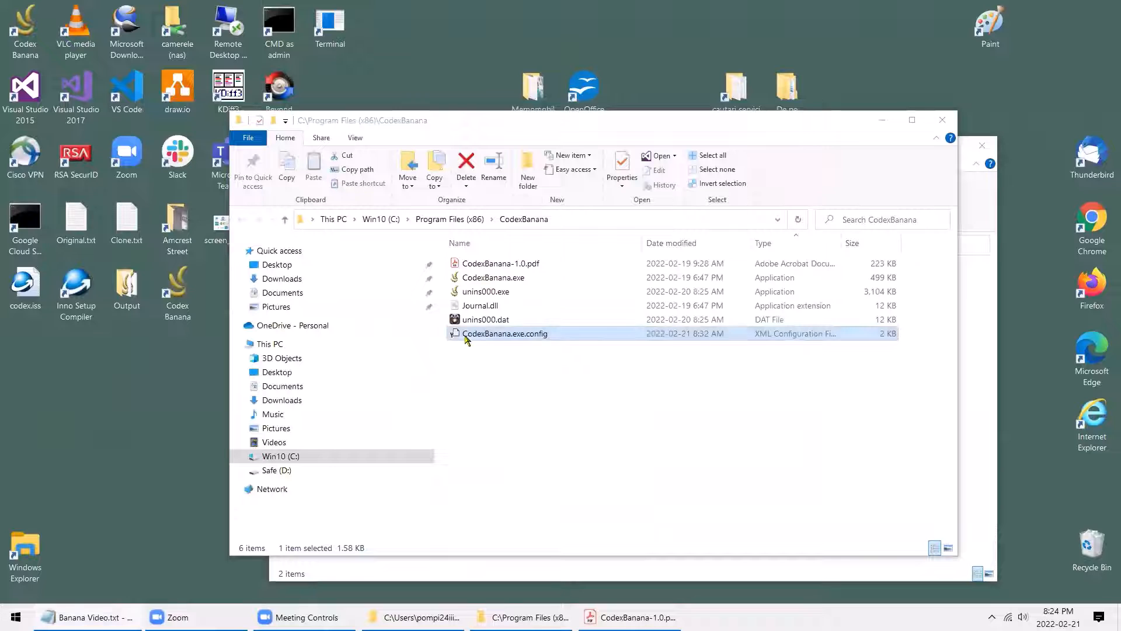
Open CodexBanana.exe.config in Notepad++ and paste the new initVector value
{"action": "right_click", "coordinate": [466, 337]}
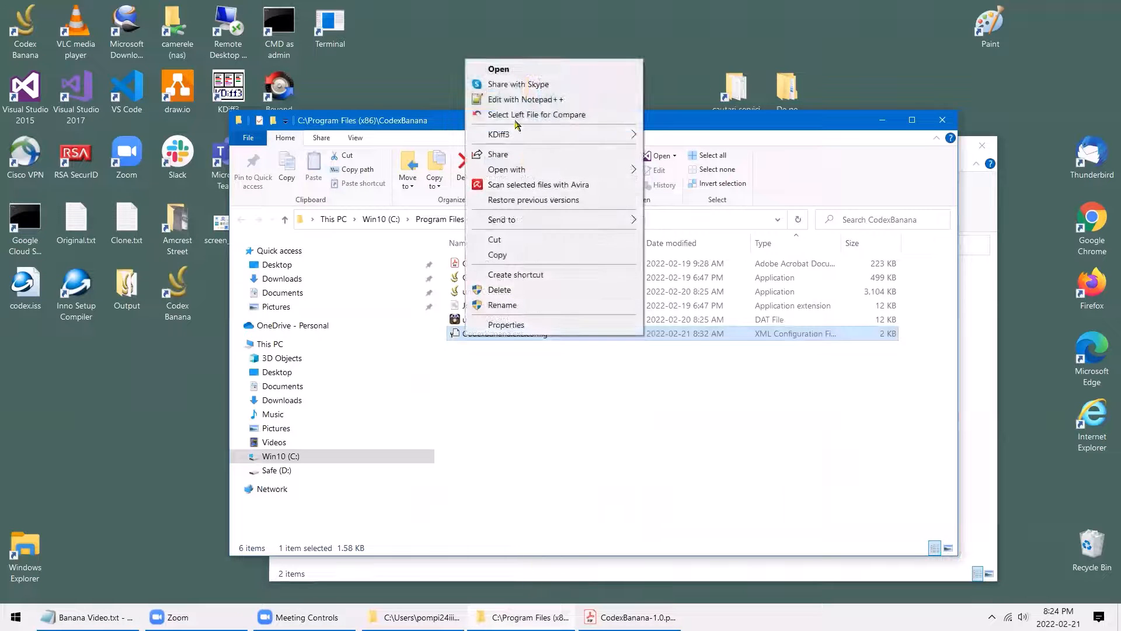
{"action": "left_click", "coordinate": [511, 100]}
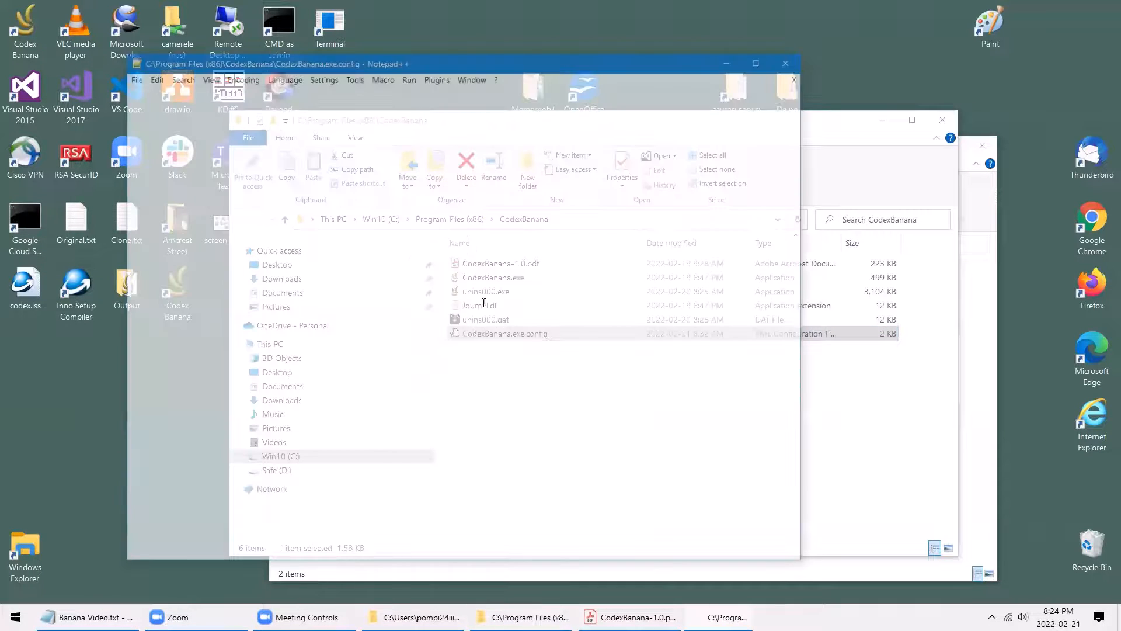
{"action": "left_click", "coordinate": [338, 246]}
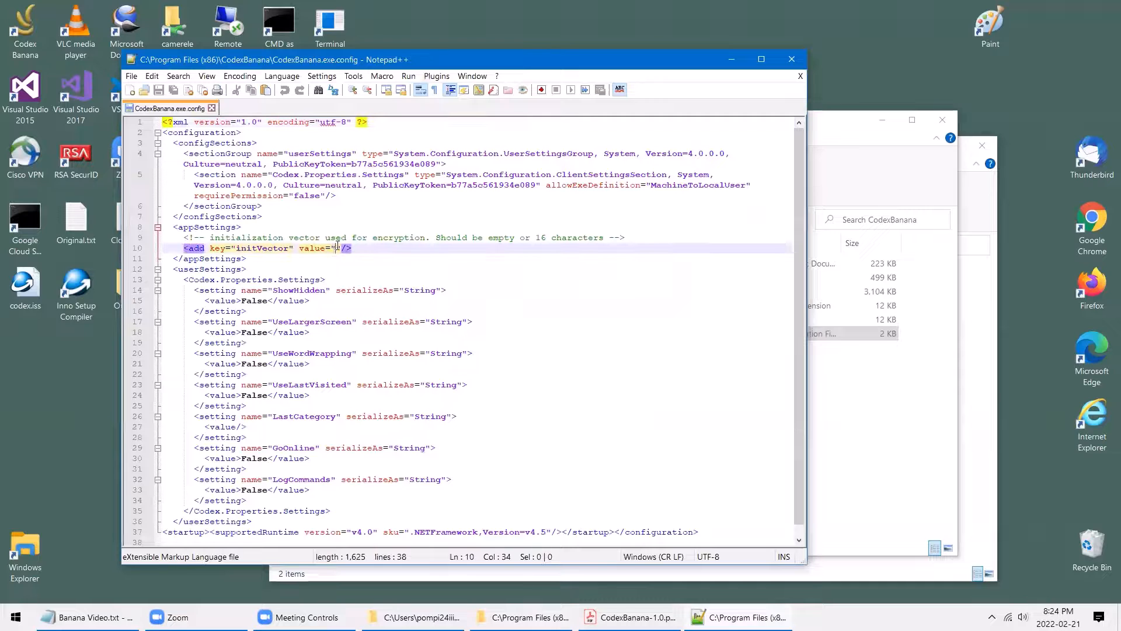
{"action": "type", "text": "Banana++123"}
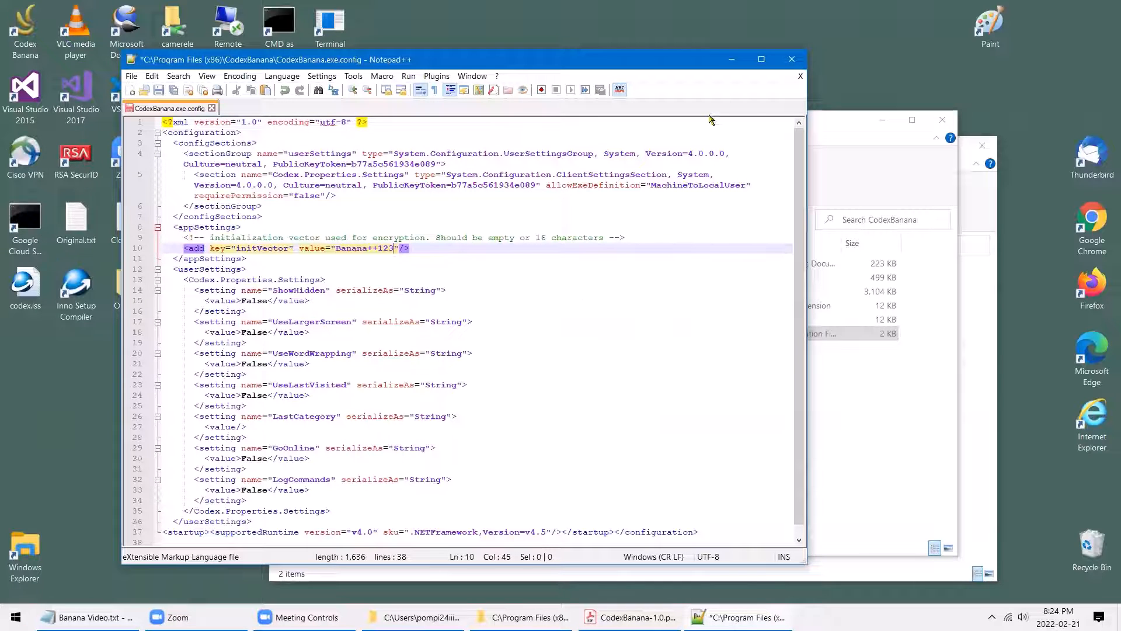
Save the config with administrator rights, then close Notepad++
{"action": "left_click", "coordinate": [212, 108]}
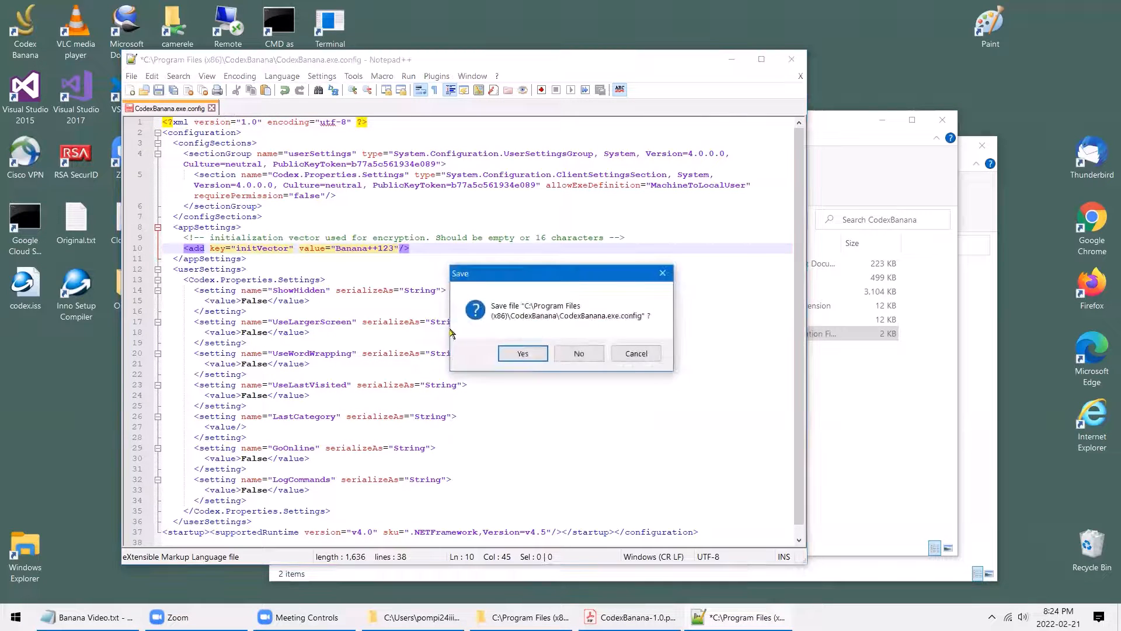
{"action": "left_click", "coordinate": [517, 353]}
{"action": "left_click", "coordinate": [583, 353]}
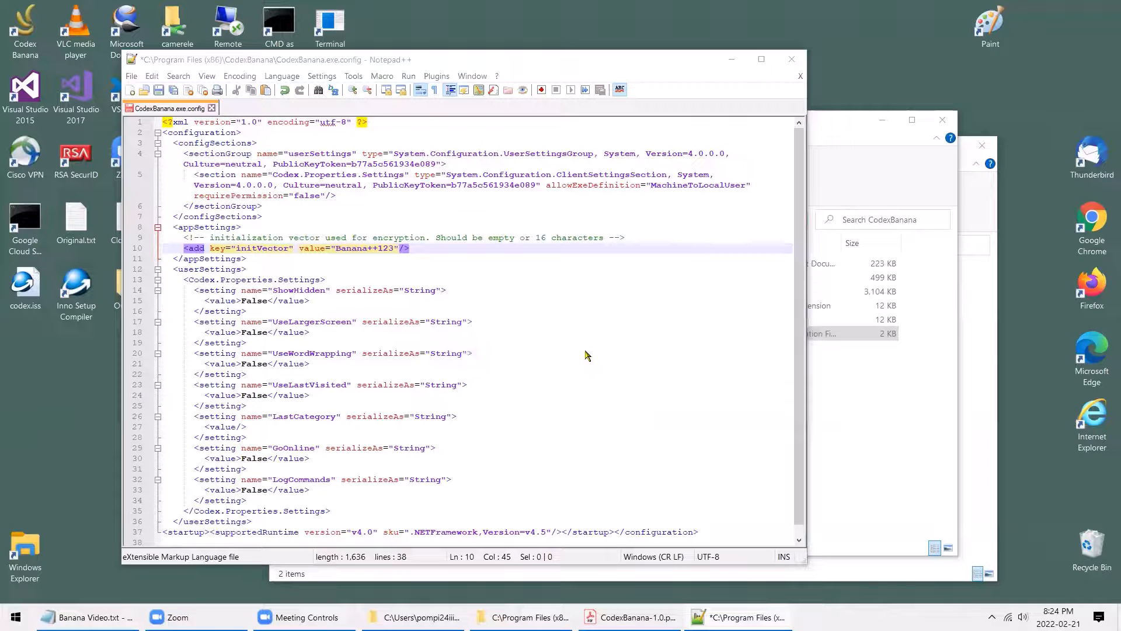
{"action": "left_click", "coordinate": [800, 76]}
{"action": "left_click", "coordinate": [528, 358]}
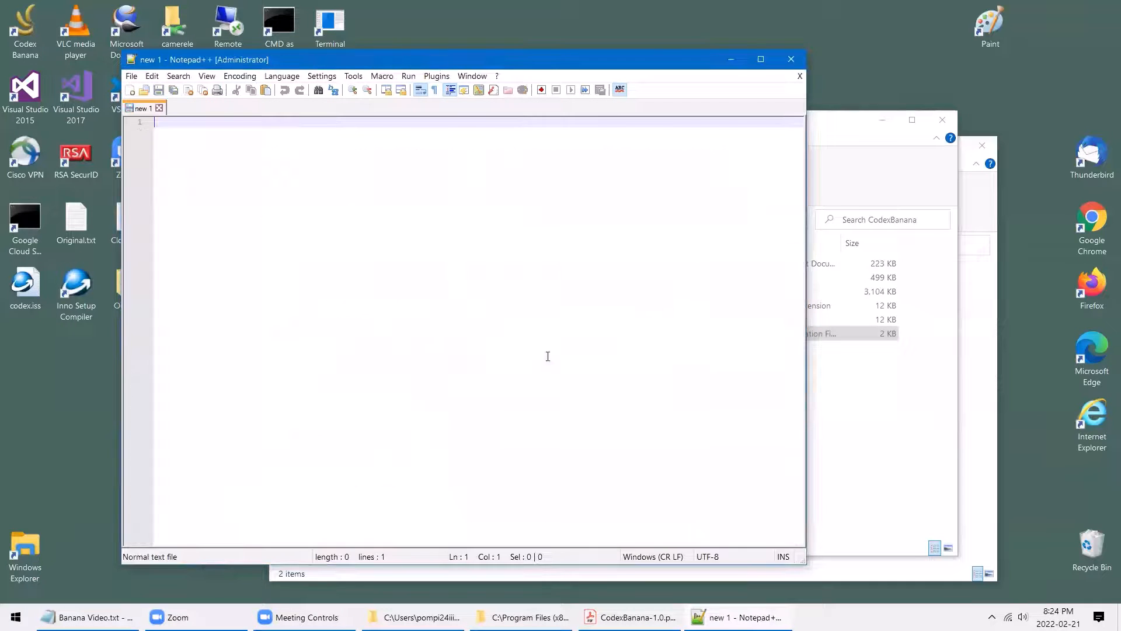
{"action": "left_click", "coordinate": [791, 59]}
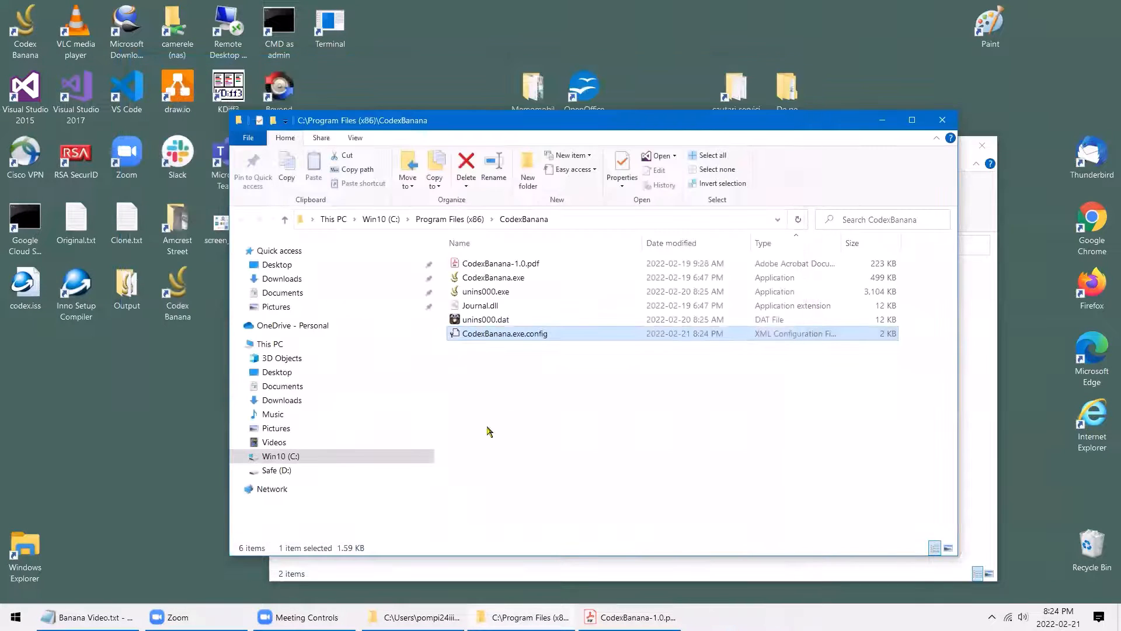
Check the saved initVector in Notepad, close it, and minimize both folder windows
{"action": "right_click", "coordinate": [495, 334]}
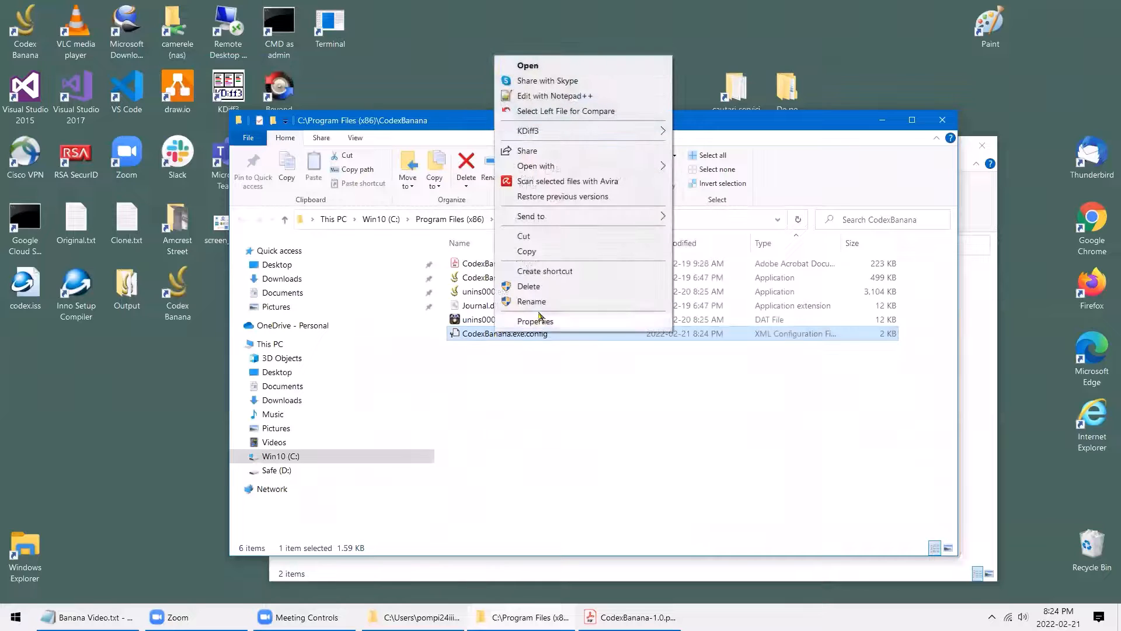
{"action": "mouse_move", "coordinate": [593, 166]}
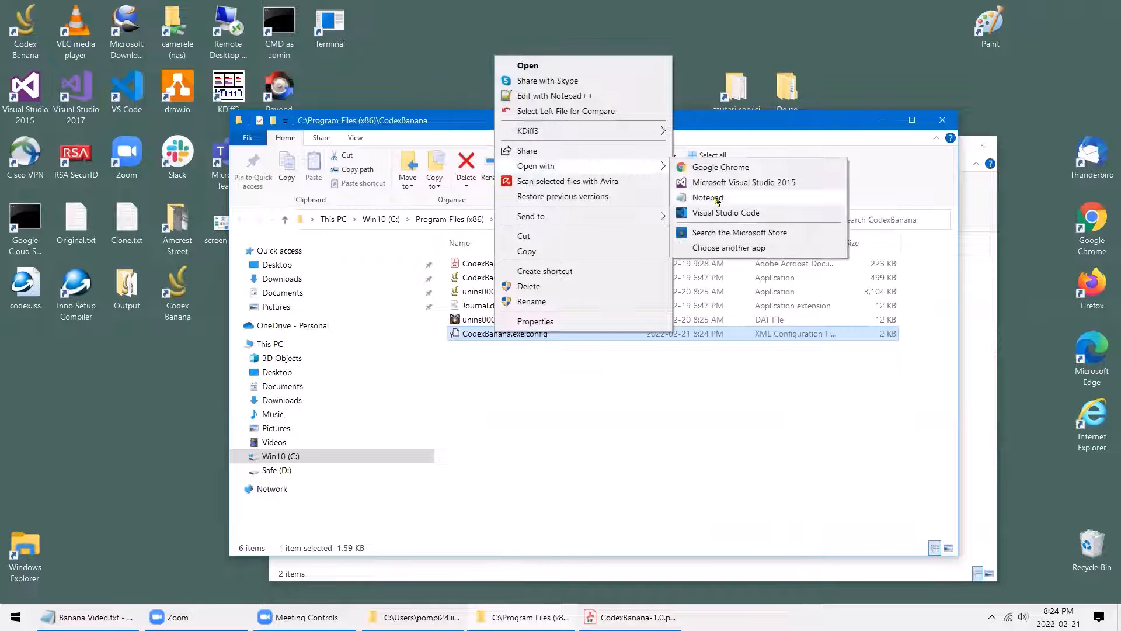
{"action": "left_click", "coordinate": [716, 198]}
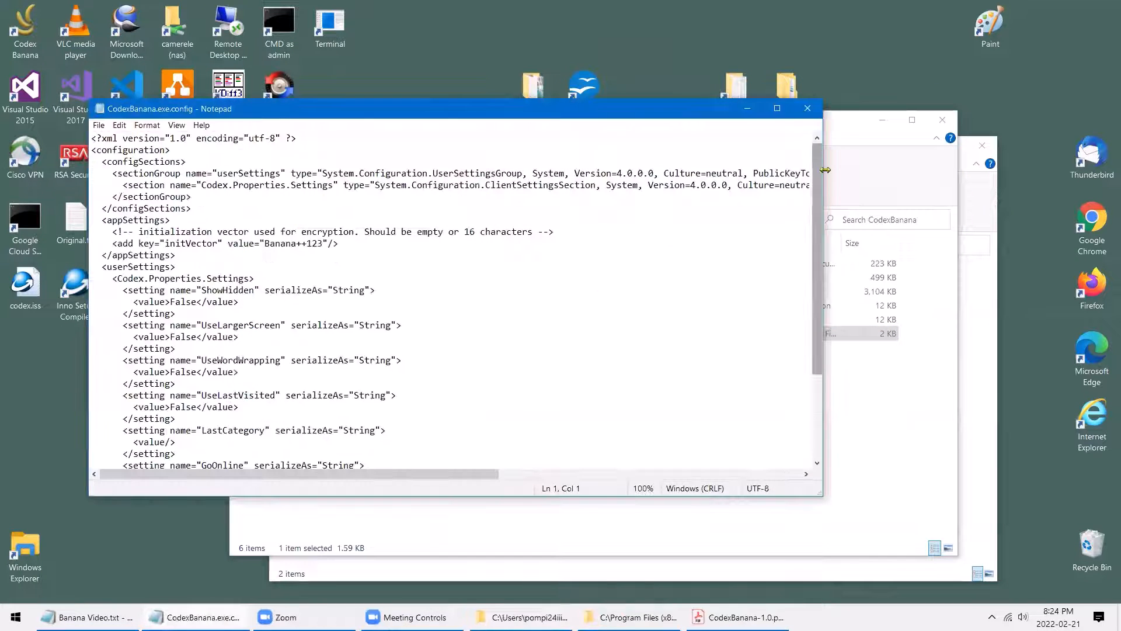
{"action": "left_click", "coordinate": [809, 110]}
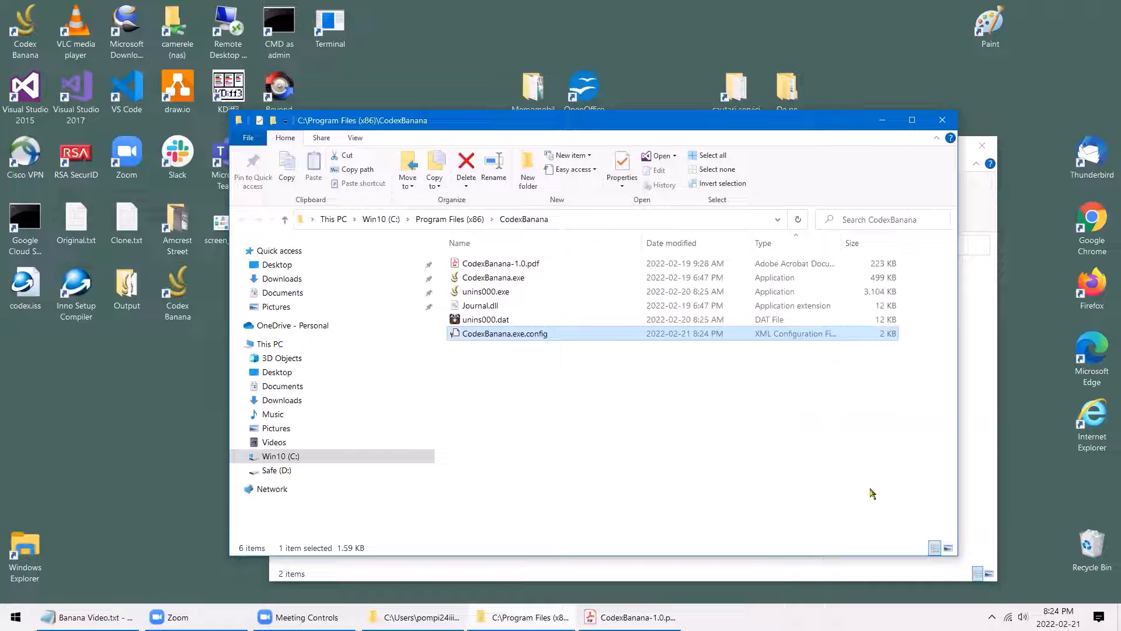
{"action": "left_click", "coordinate": [883, 120]}
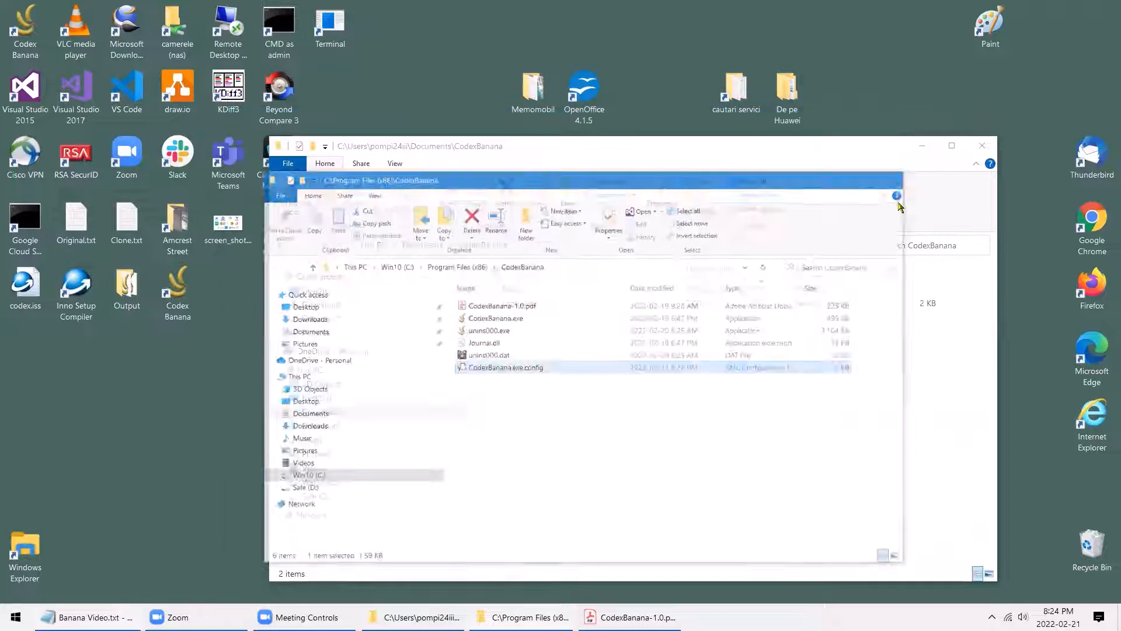
{"action": "left_click", "coordinate": [923, 149]}
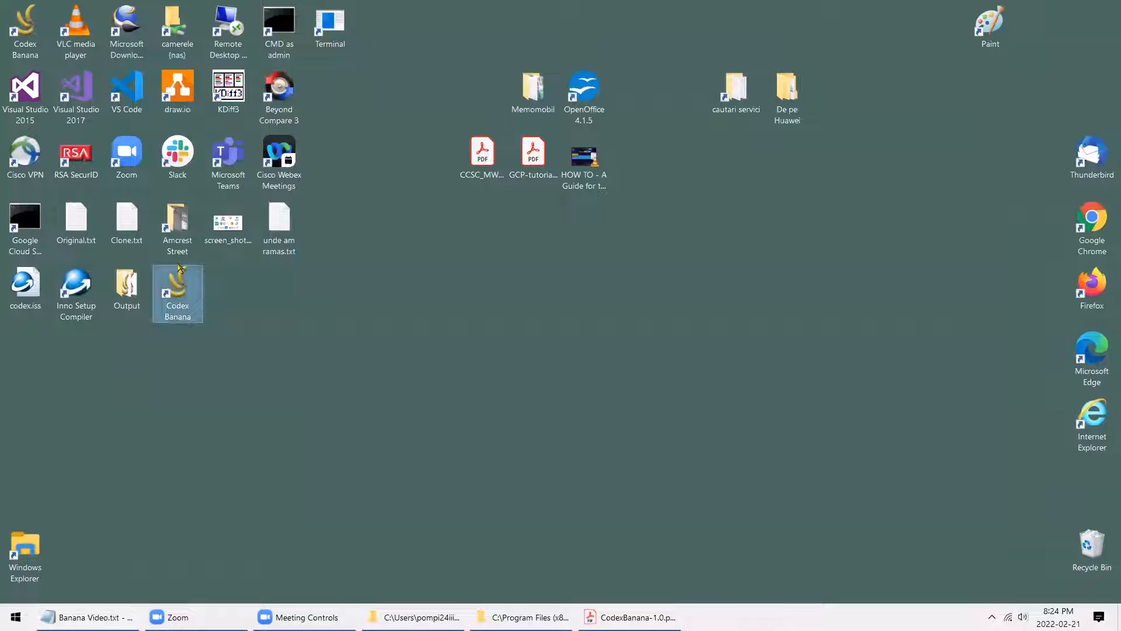
Relaunch Codex Banana, search all C# articles, and confirm Settings to refresh the list
{"action": "double_click", "coordinate": [179, 269]}
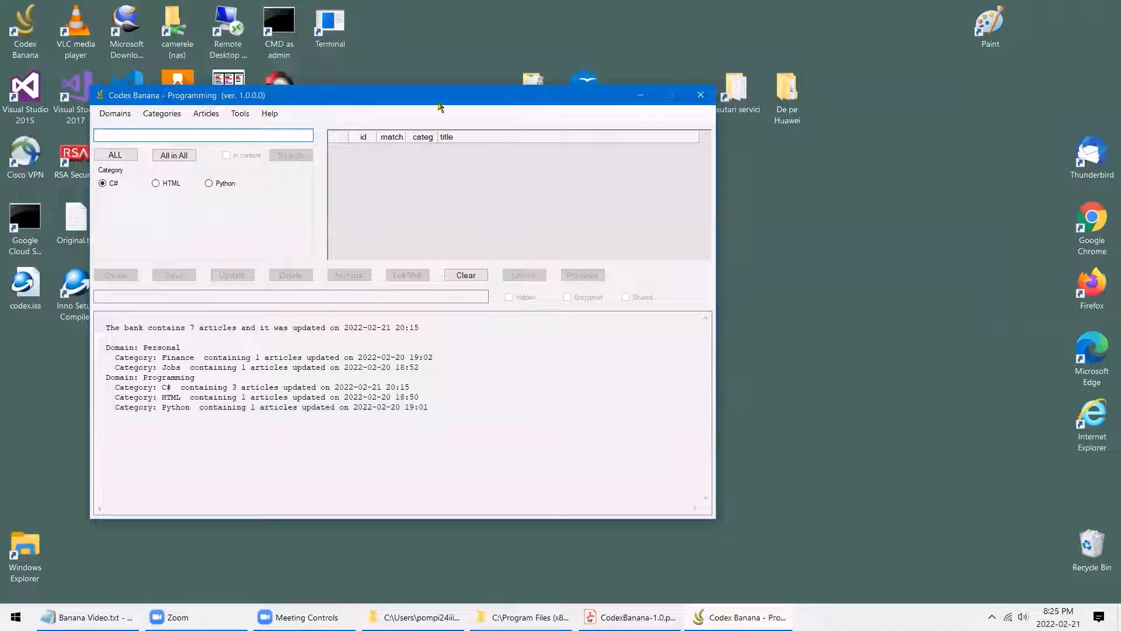
{"action": "left_click_drag", "start_coordinate": [438, 99], "coordinate": [547, 58]}
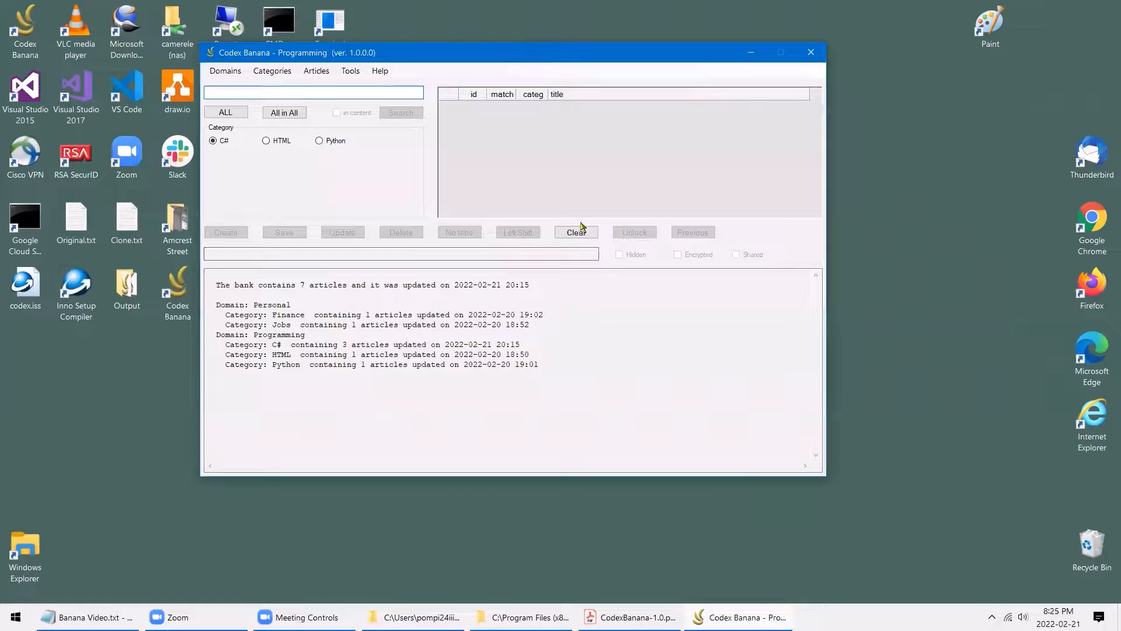
{"action": "left_click", "coordinate": [226, 112]}
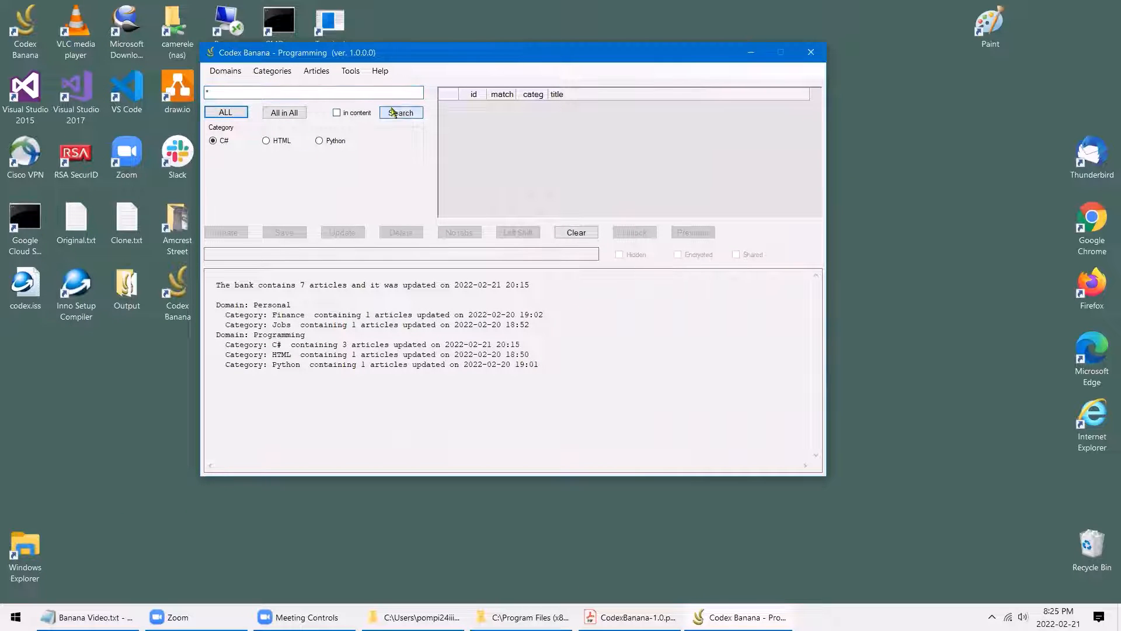
{"action": "left_click", "coordinate": [401, 113]}
{"action": "left_click", "coordinate": [350, 70]}
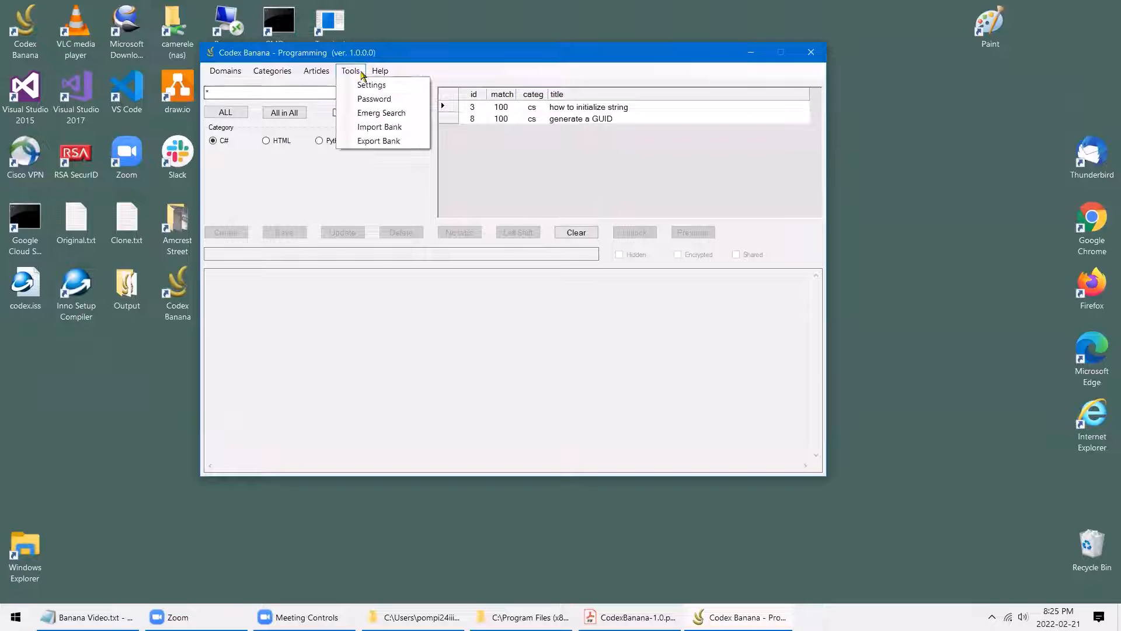
{"action": "left_click", "coordinate": [370, 86]}
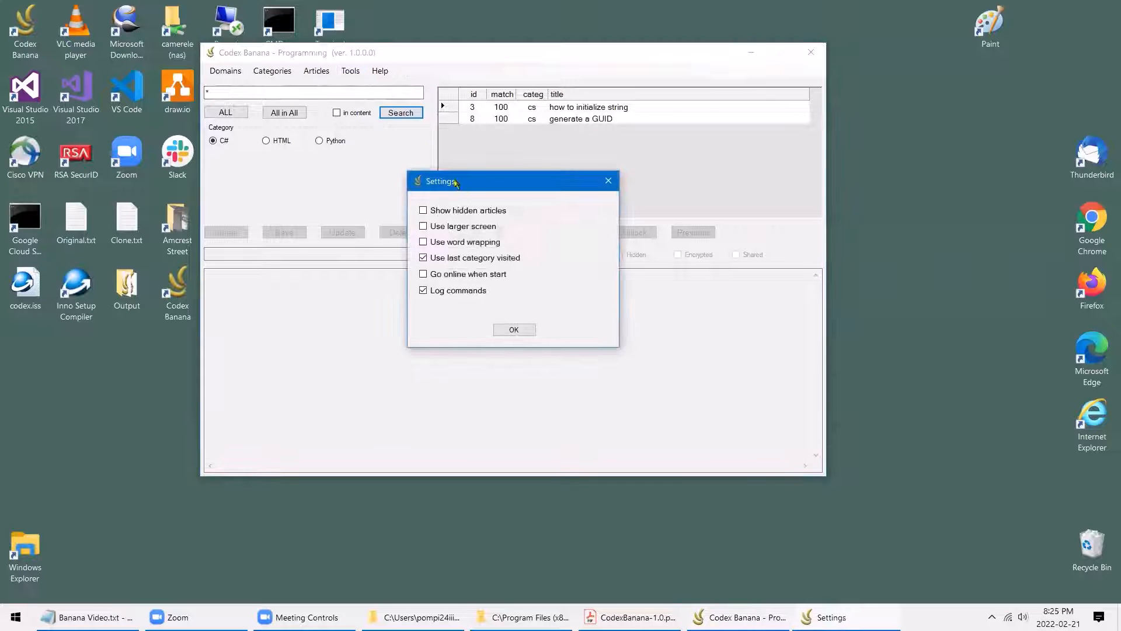
{"action": "left_click", "coordinate": [525, 331]}
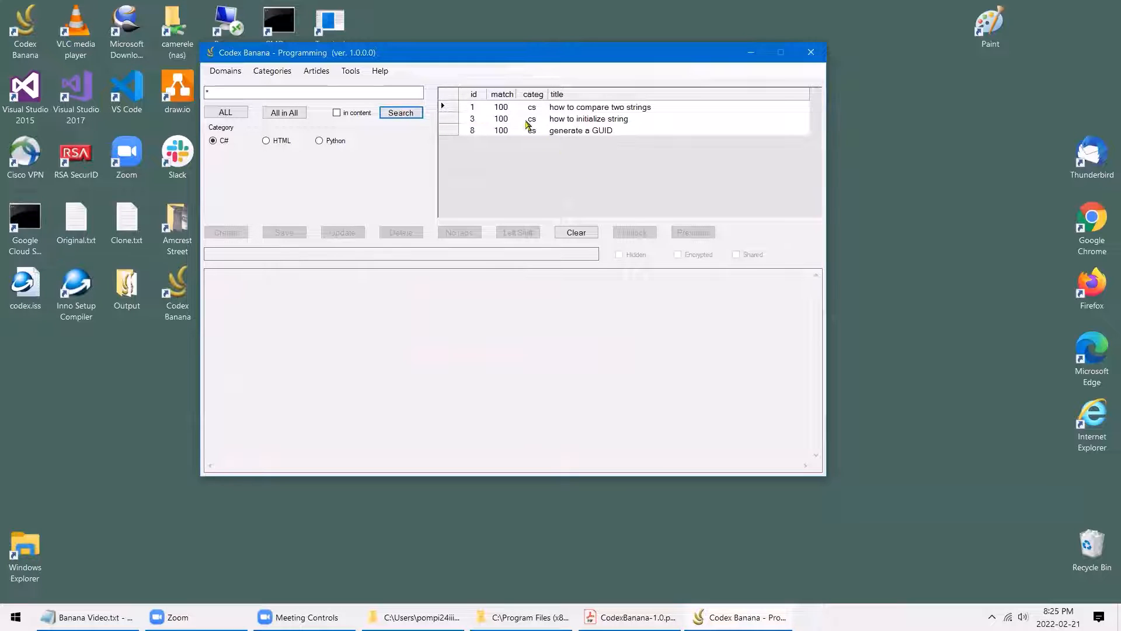
Unlock 'how to compare two strings', clear its Hidden flag, save it, and clear the results
{"action": "left_click", "coordinate": [460, 108]}
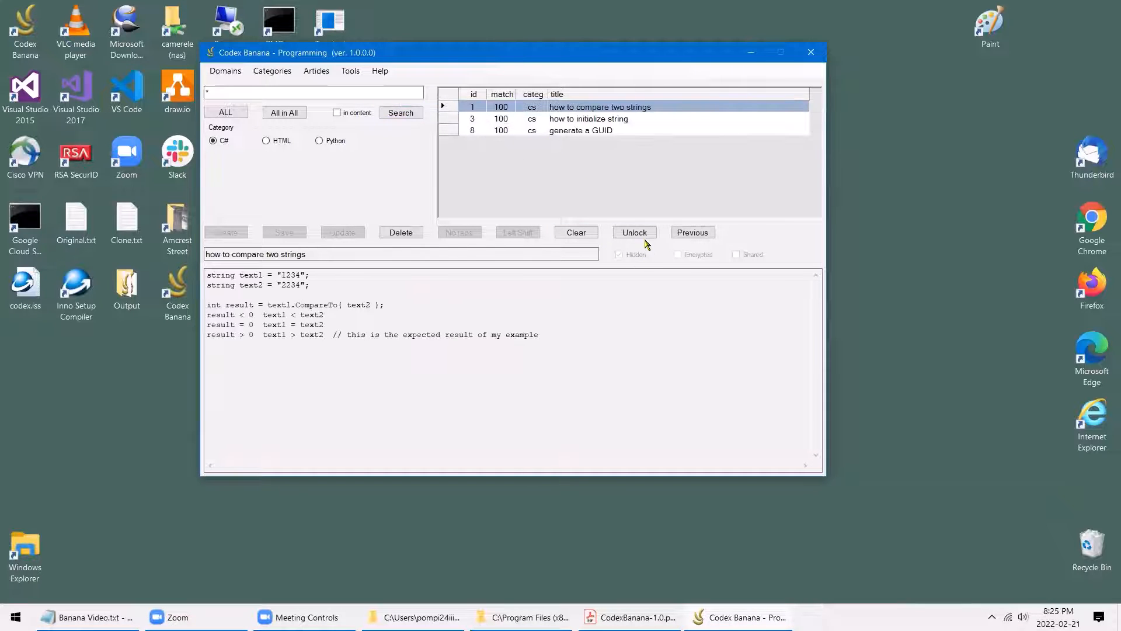
{"action": "left_click", "coordinate": [641, 235]}
{"action": "left_click", "coordinate": [631, 257]}
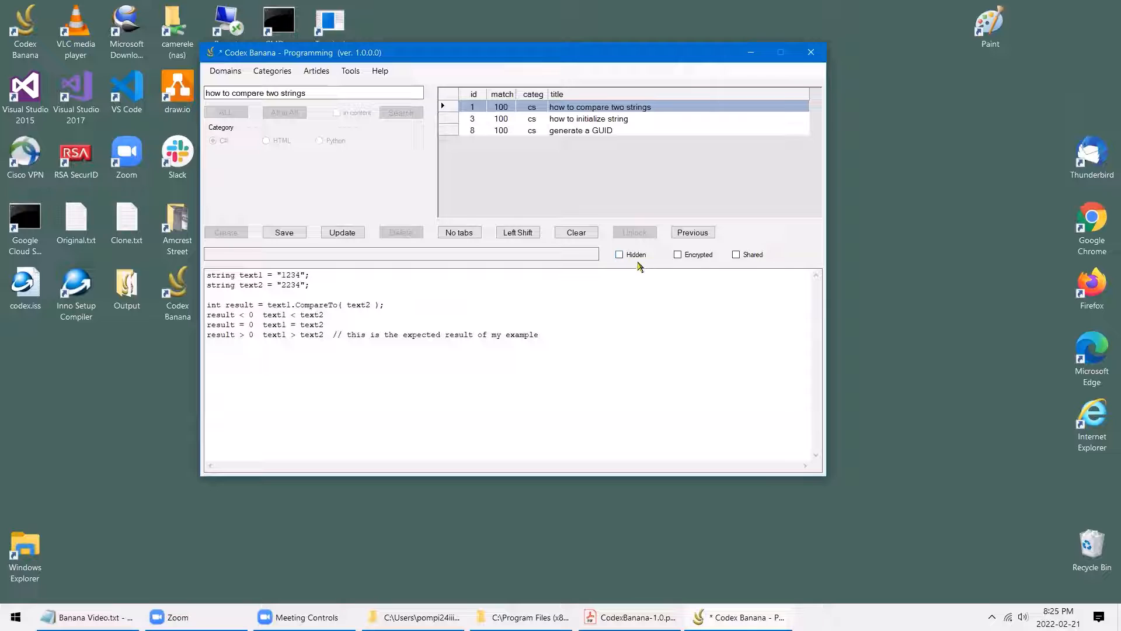
{"action": "left_click", "coordinate": [297, 236]}
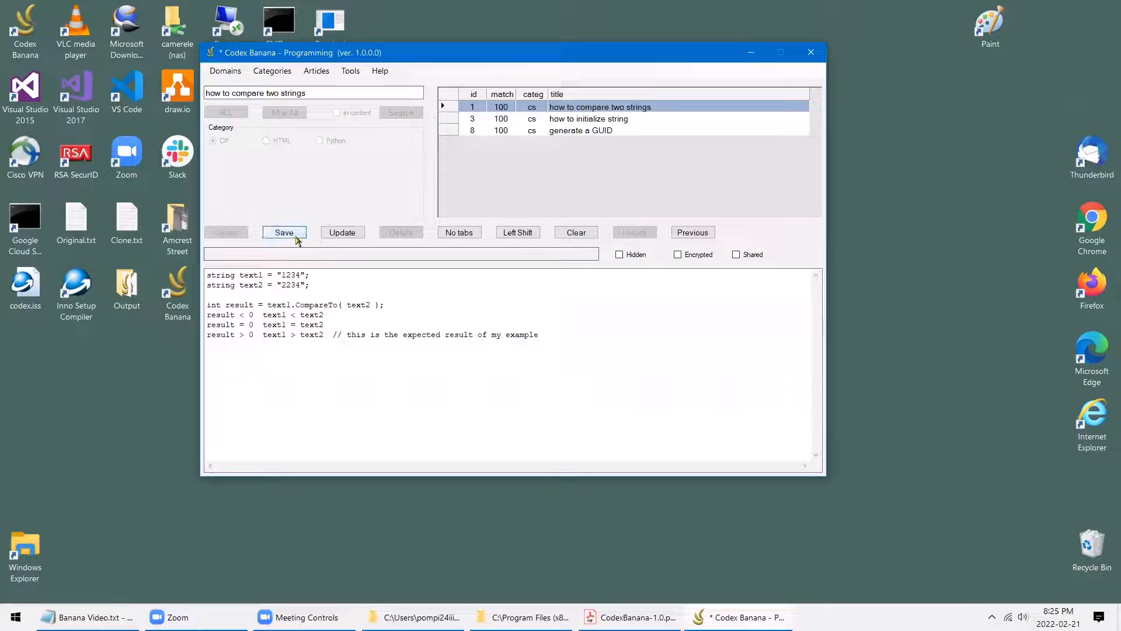
{"action": "left_click", "coordinate": [297, 235]}
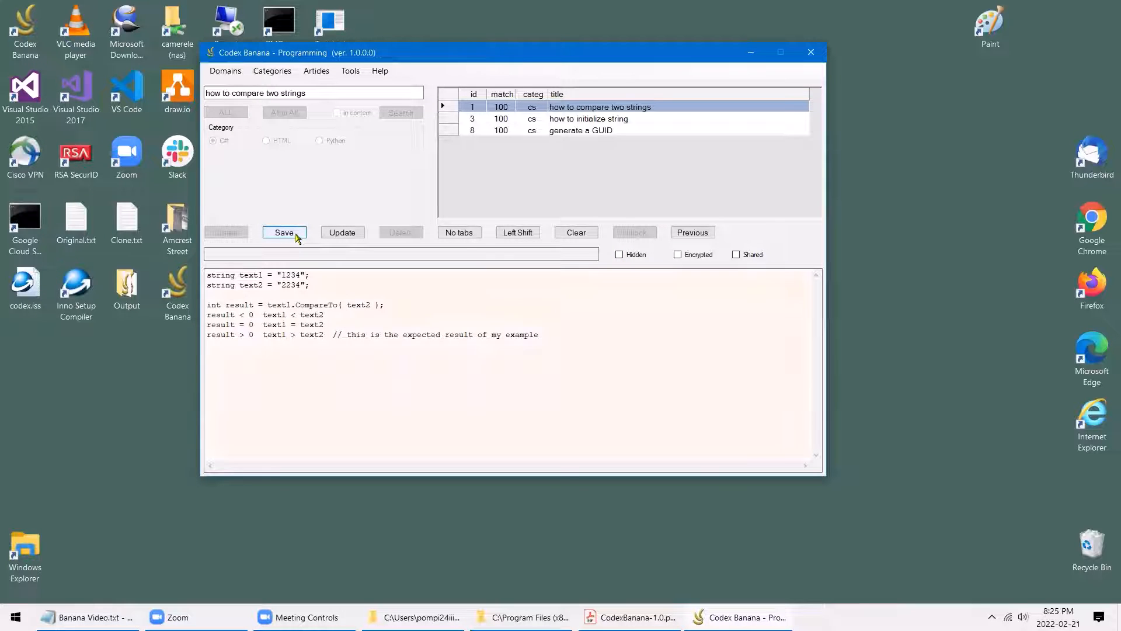
{"action": "left_click", "coordinate": [576, 232]}
{"action": "left_click", "coordinate": [225, 113]}
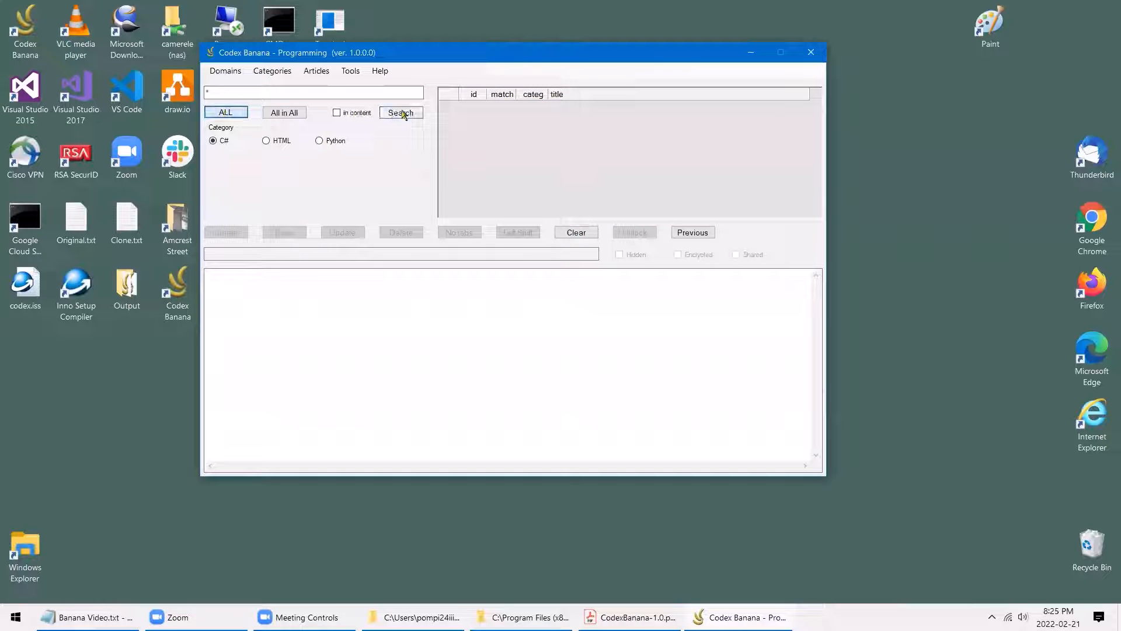
List the three C# articles and view 'generate a GUID' with its Guid.NewGuid() code
{"action": "left_click", "coordinate": [400, 112]}
{"action": "left_click", "coordinate": [595, 118]}
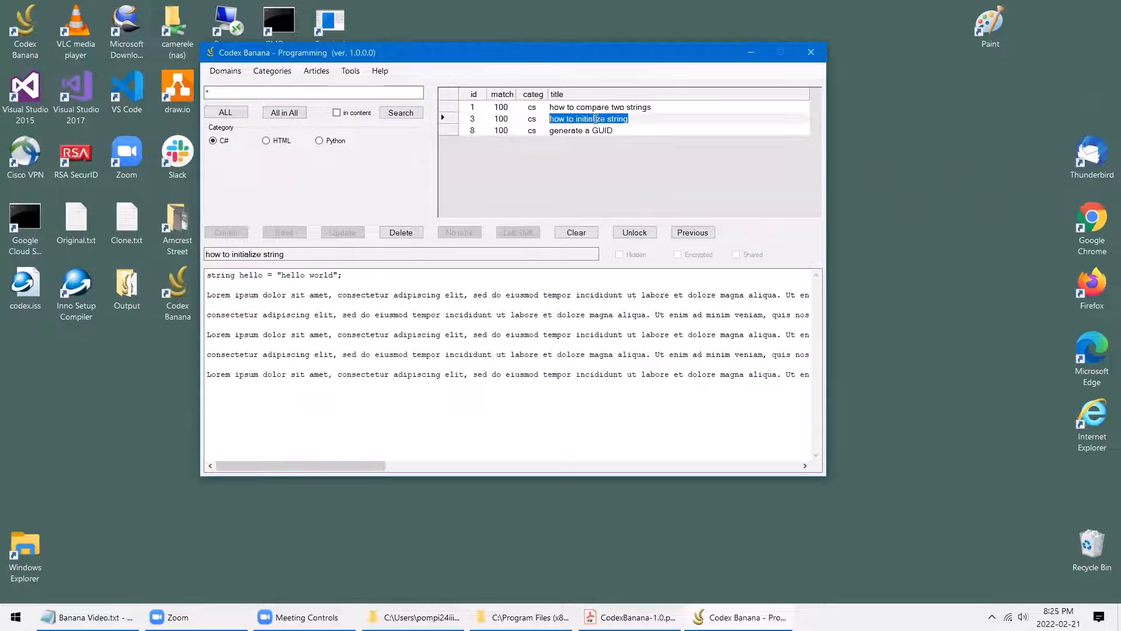
{"action": "left_click", "coordinate": [594, 130]}
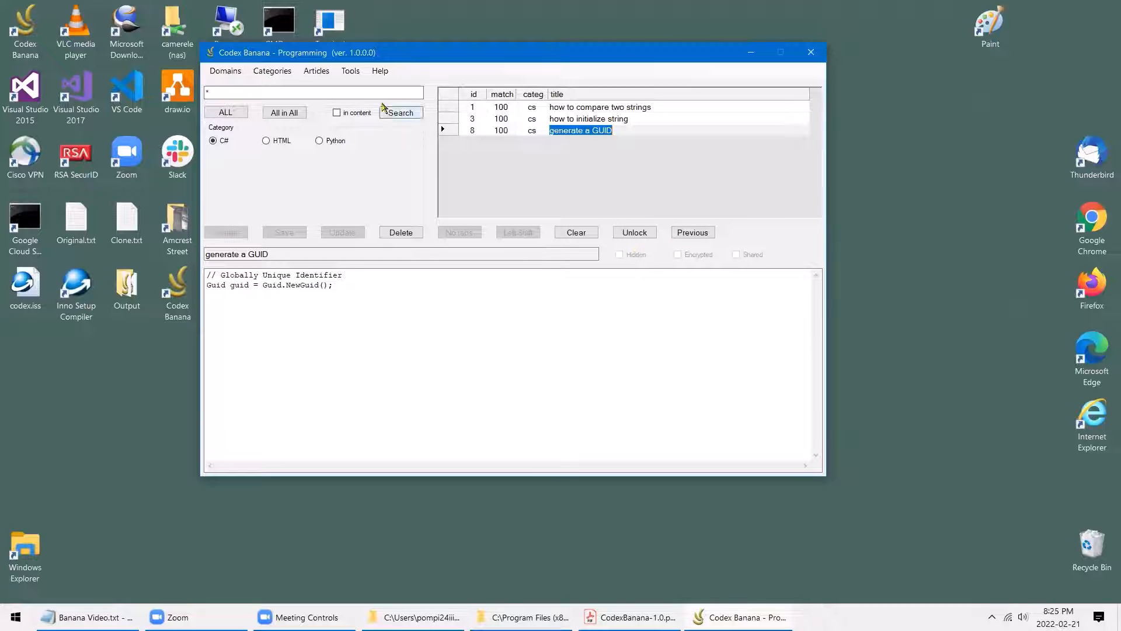
{"action": "left_click", "coordinate": [353, 72]}
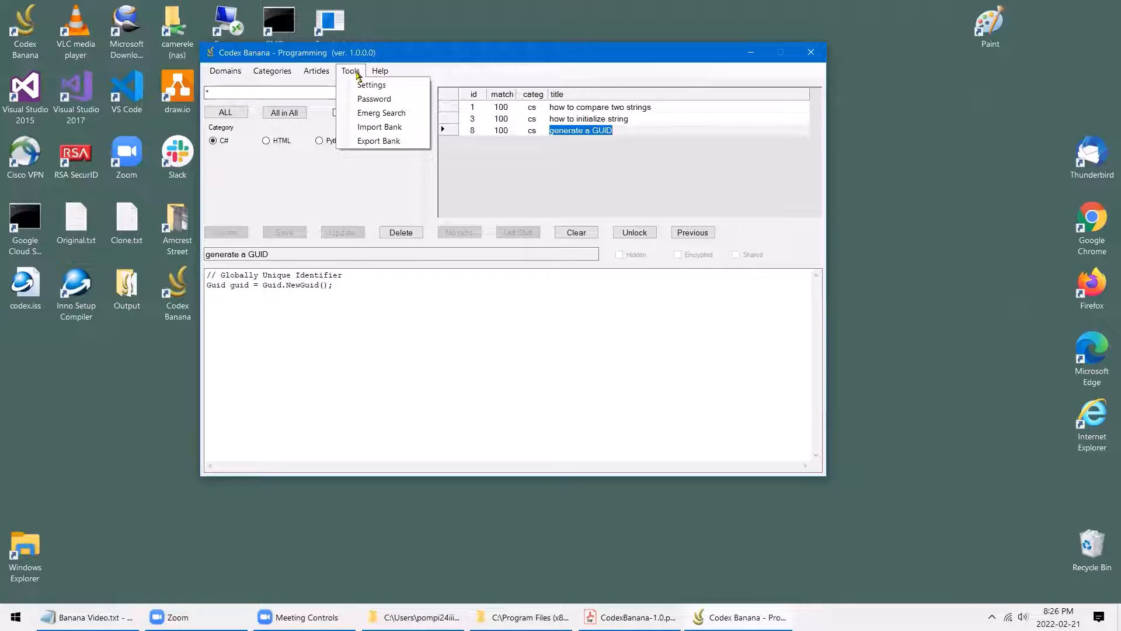
Create a new encryption password, pasting it into both password fields, and accept the success message
{"action": "left_click", "coordinate": [372, 99]}
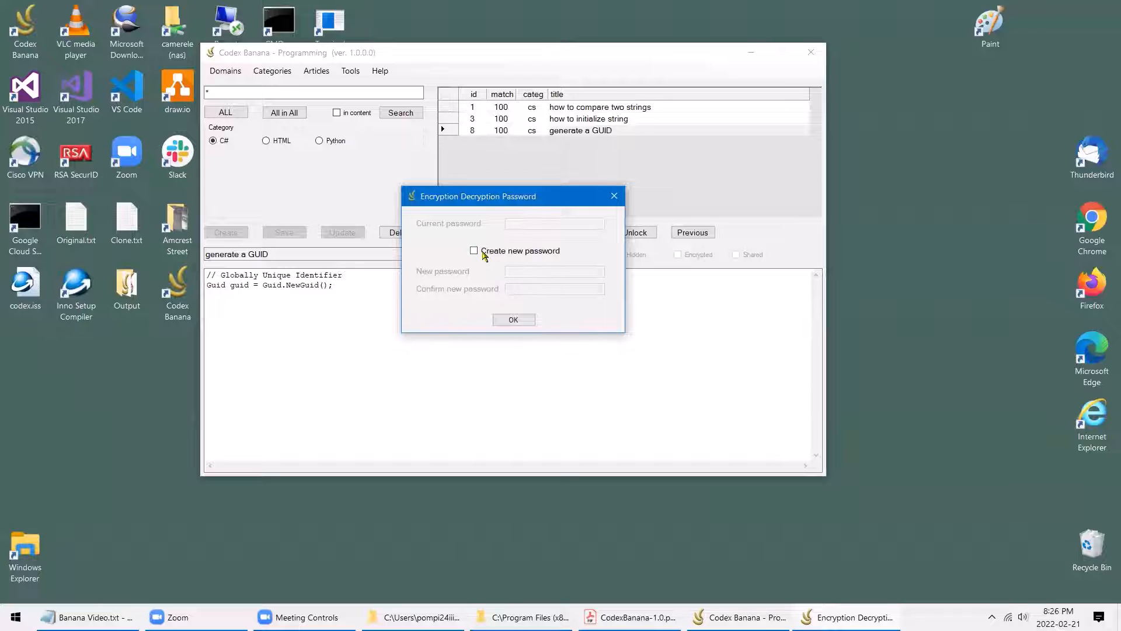
{"action": "left_click", "coordinate": [474, 252]}
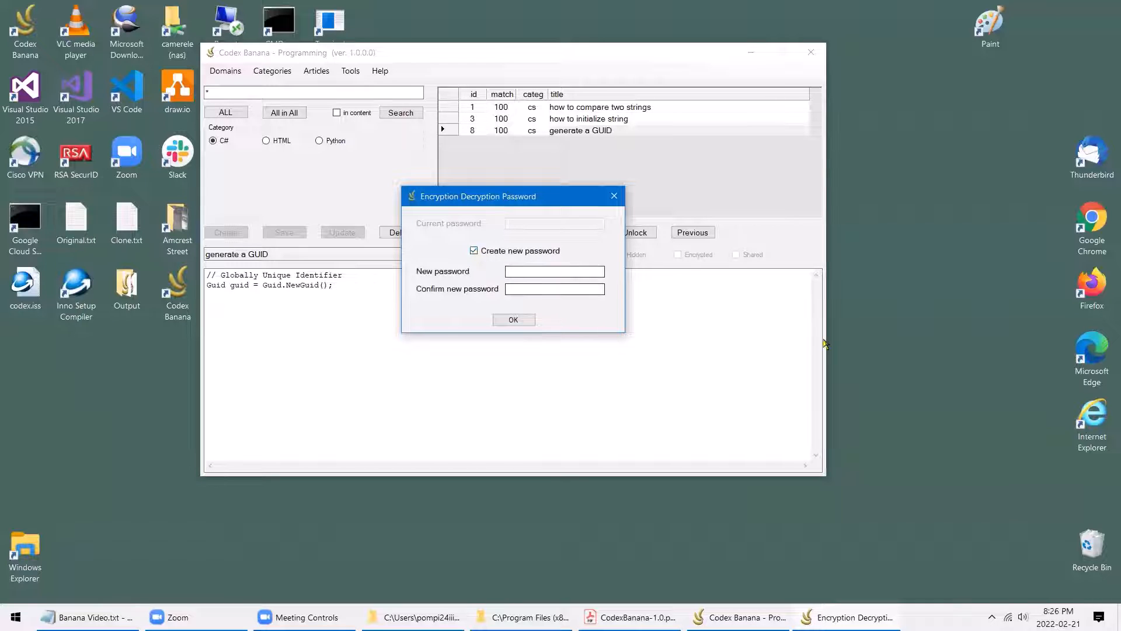
{"action": "key", "text": "alt+Tab"}
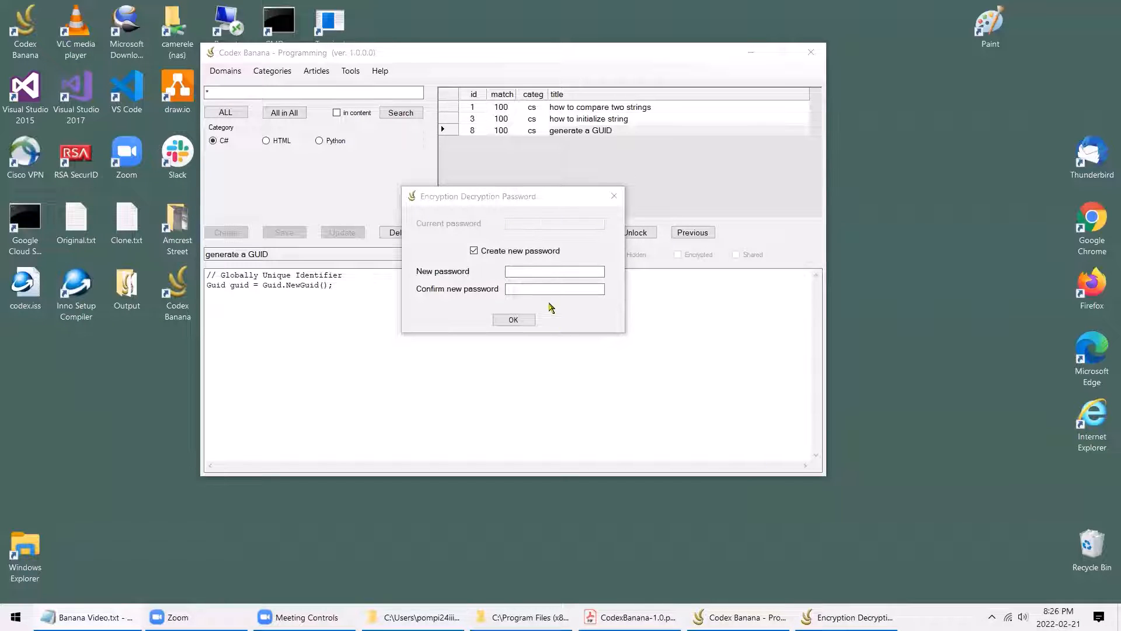
{"action": "left_click", "coordinate": [529, 269]}
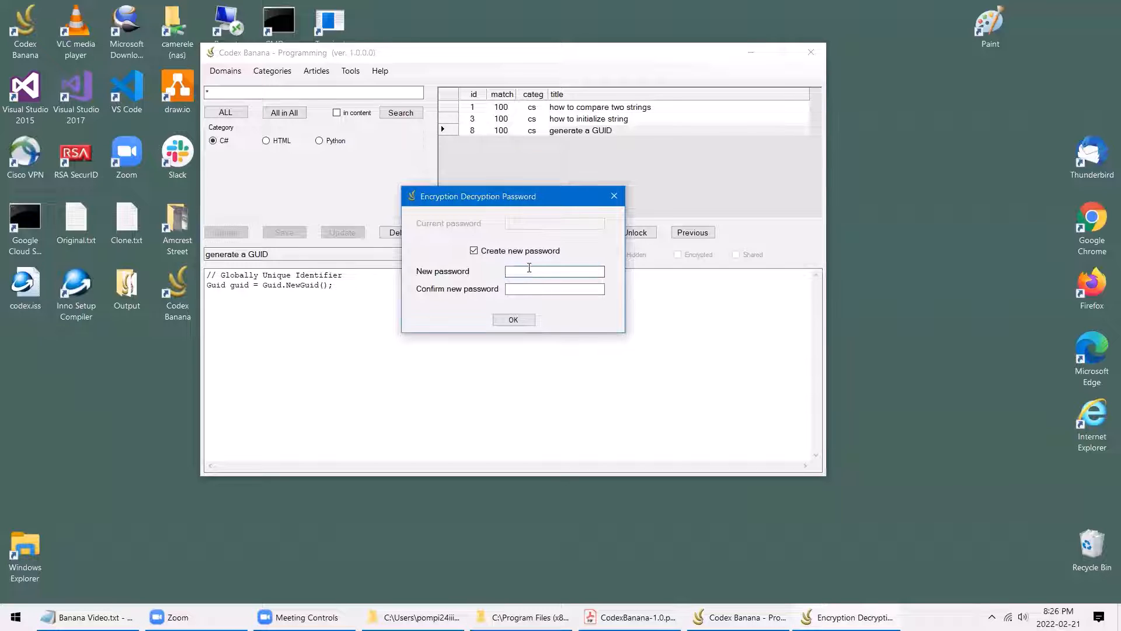
{"action": "key", "text": "ctrl+v"}
{"action": "left_click", "coordinate": [537, 289]}
{"action": "key", "text": "ctrl+v"}
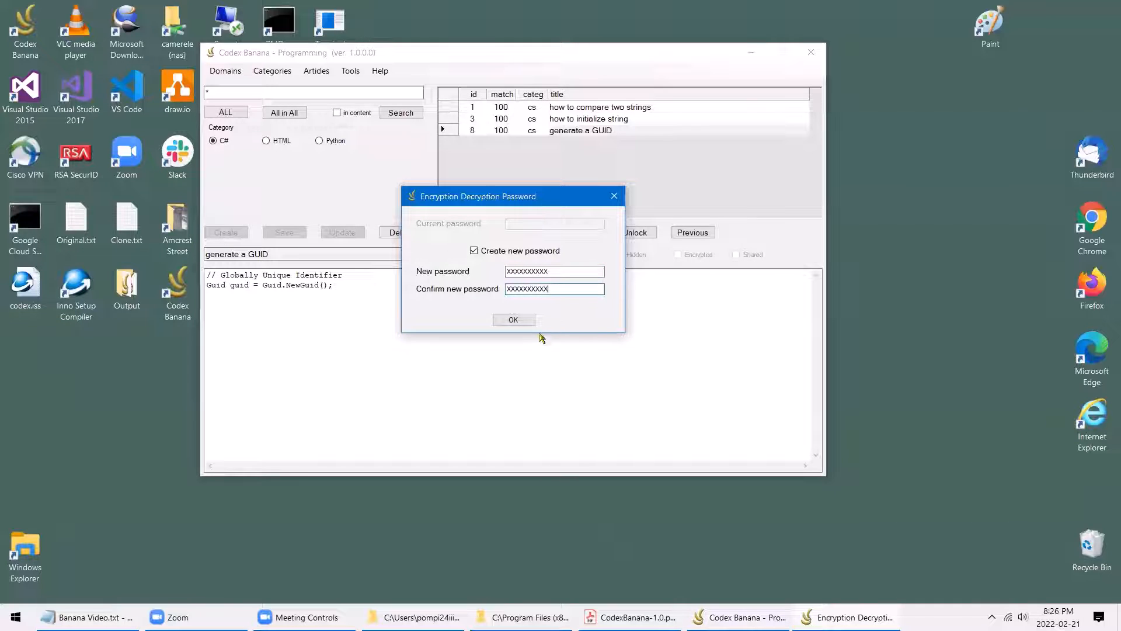
{"action": "left_click", "coordinate": [528, 322]}
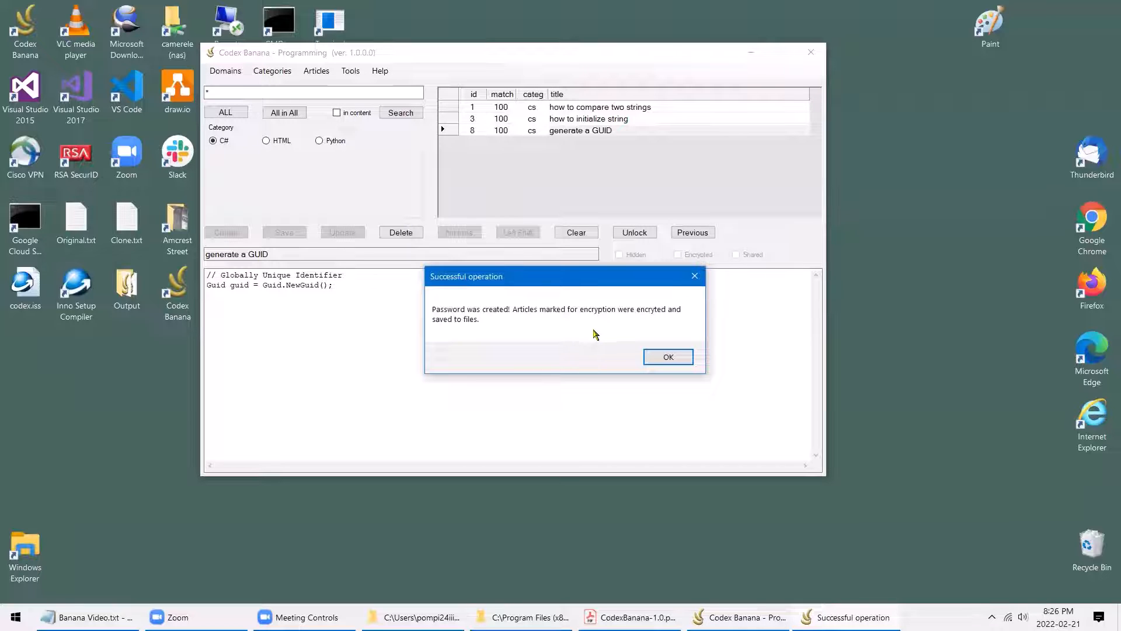
{"action": "left_click", "coordinate": [681, 362]}
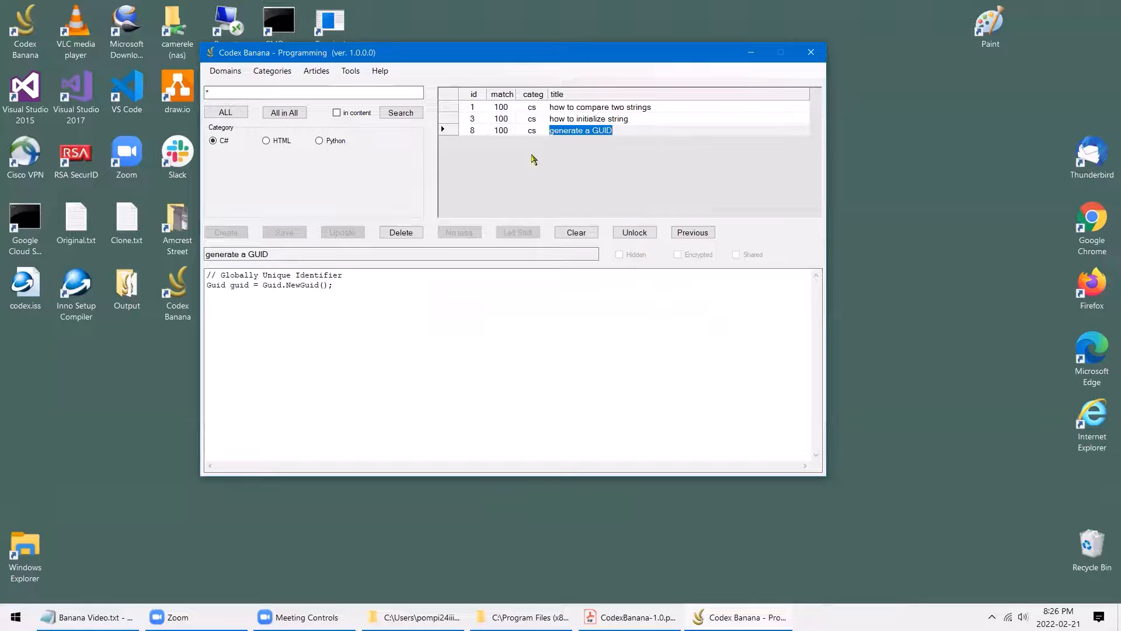
Unlock 'generate a GUID', mark it Encrypted, save it, and close Codex Banana
{"action": "left_click", "coordinate": [635, 232]}
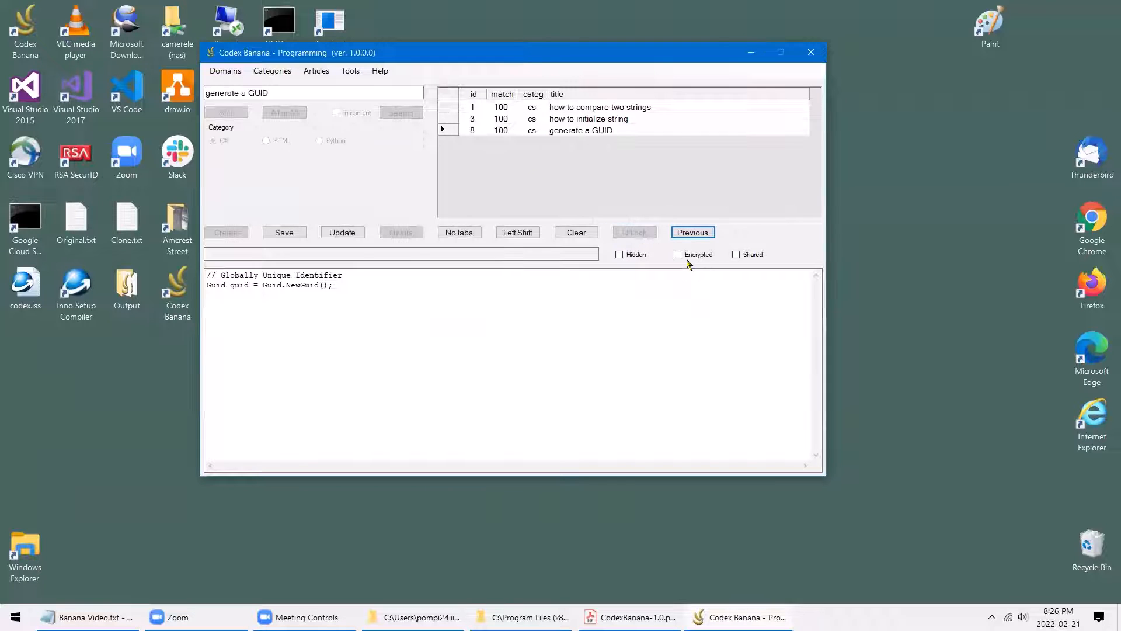
{"action": "left_click", "coordinate": [678, 255]}
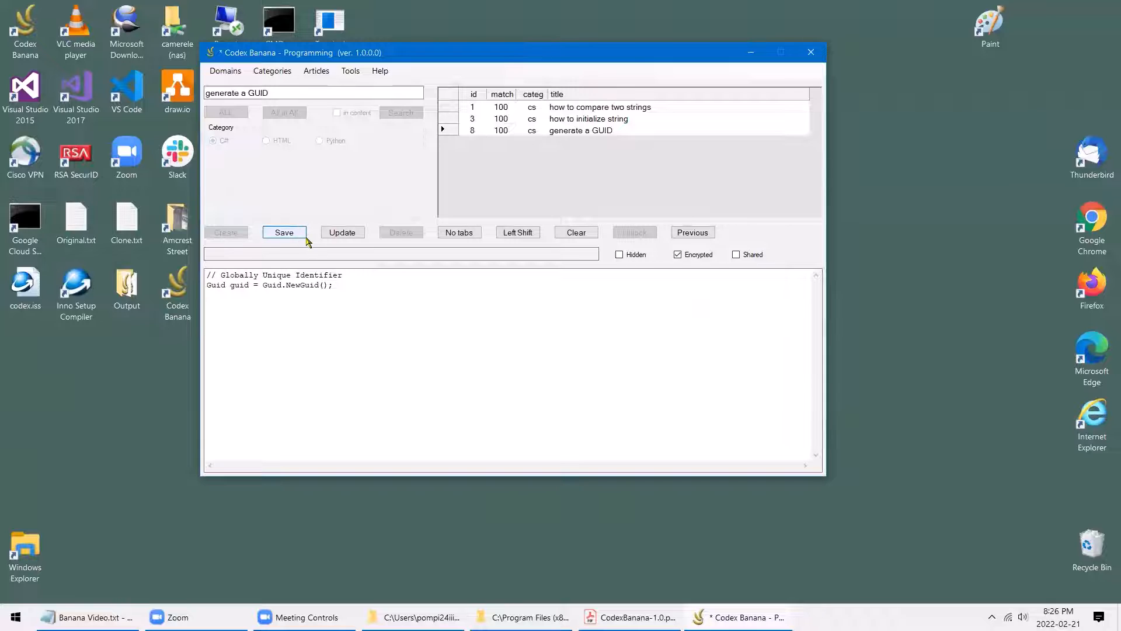
{"action": "left_click", "coordinate": [285, 232]}
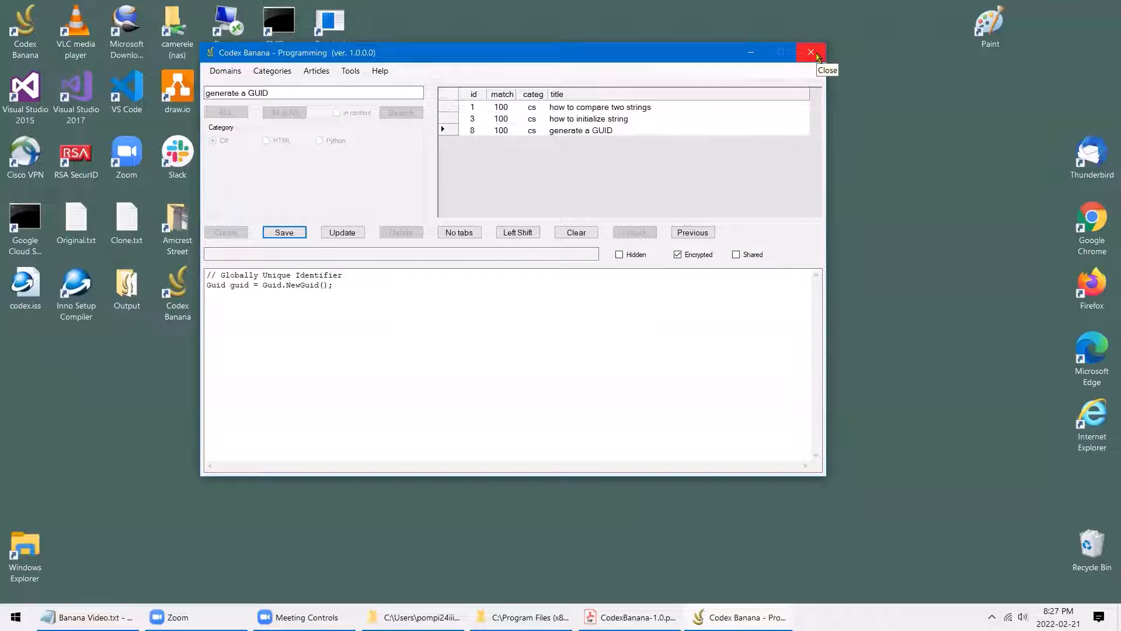
{"action": "left_click", "coordinate": [817, 56]}
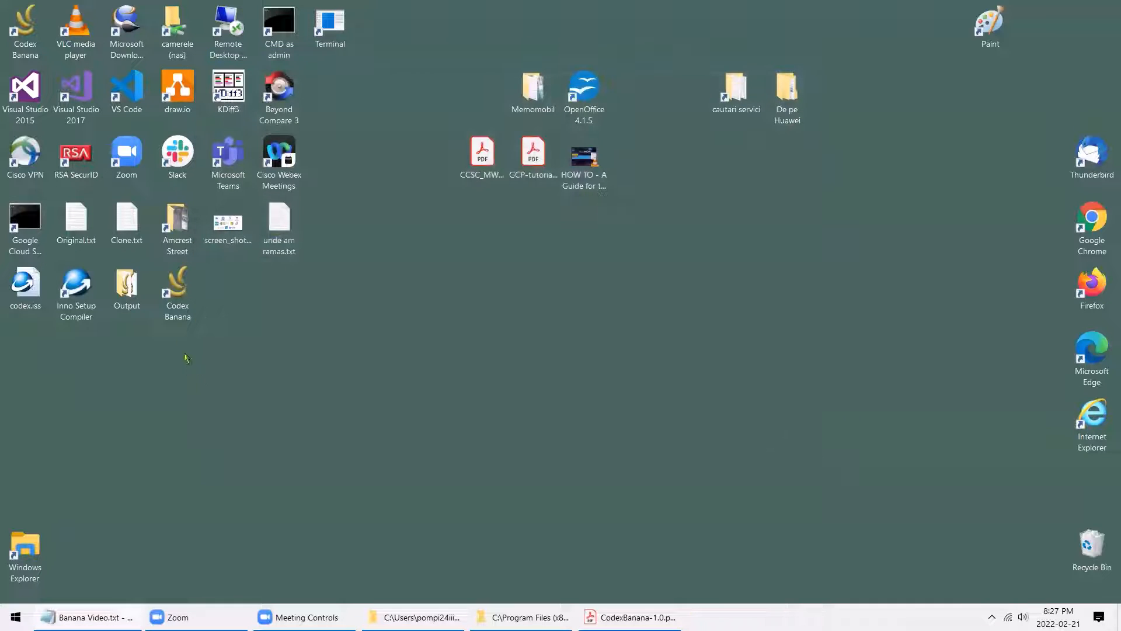
Relaunch Codex Banana, move its window up and right, and view article 8's encrypted content
{"action": "double_click", "coordinate": [178, 297]}
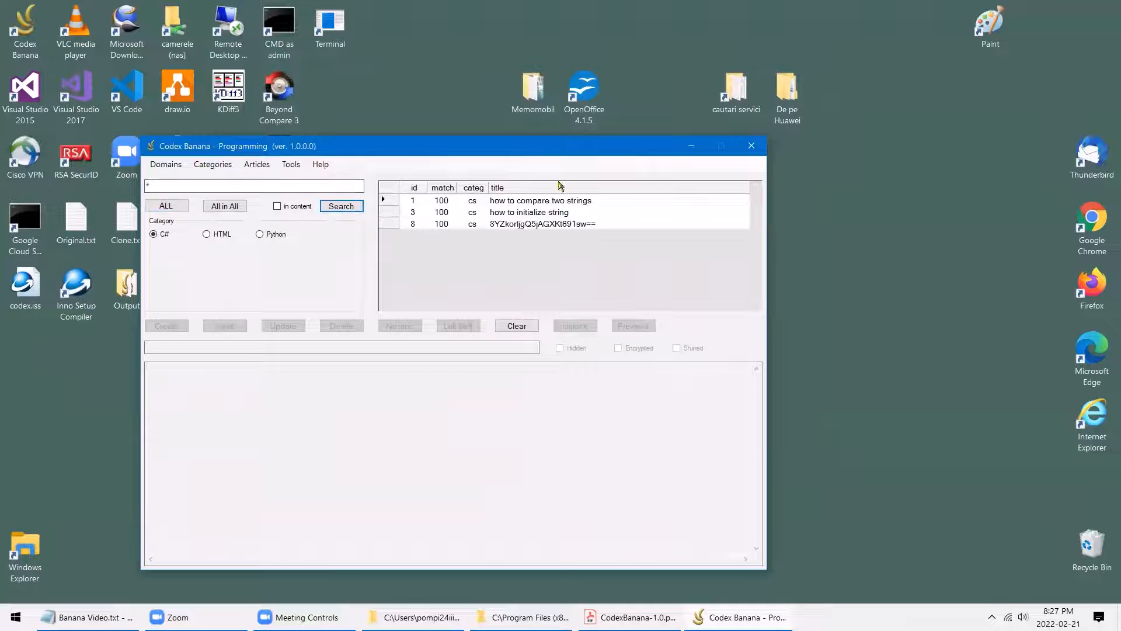
{"action": "left_click_drag", "start_coordinate": [564, 146], "coordinate": [613, 78]}
{"action": "left_click", "coordinate": [630, 158]}
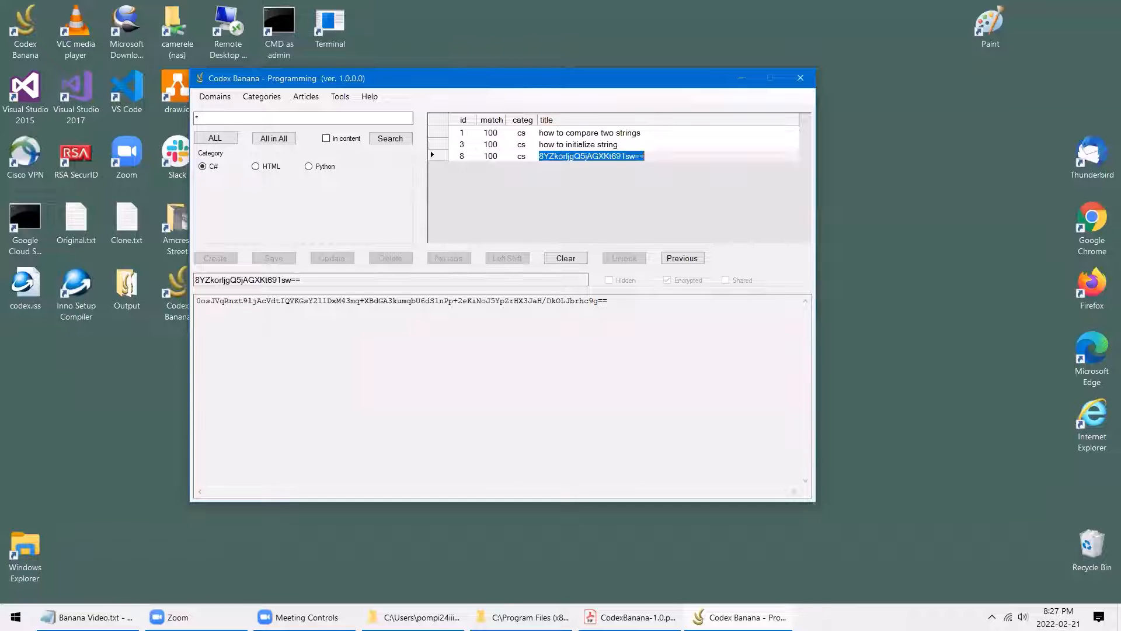
Open the encryption password dialog from the Tools menu
{"action": "key", "text": "alt+Tab"}
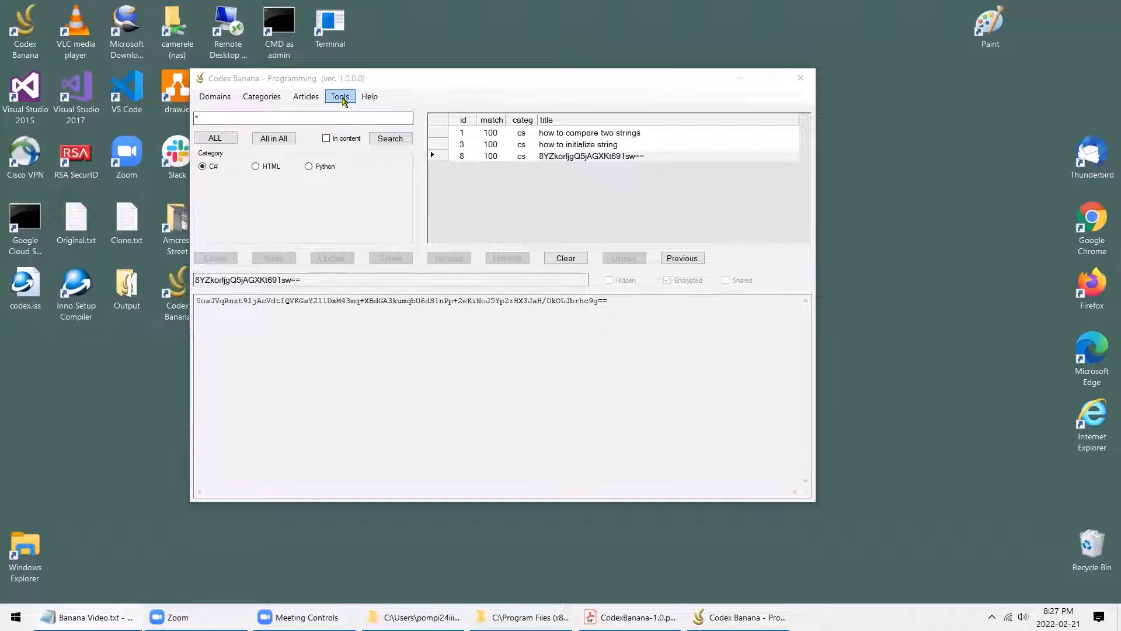
{"action": "left_click", "coordinate": [343, 98]}
{"action": "left_click", "coordinate": [362, 121]}
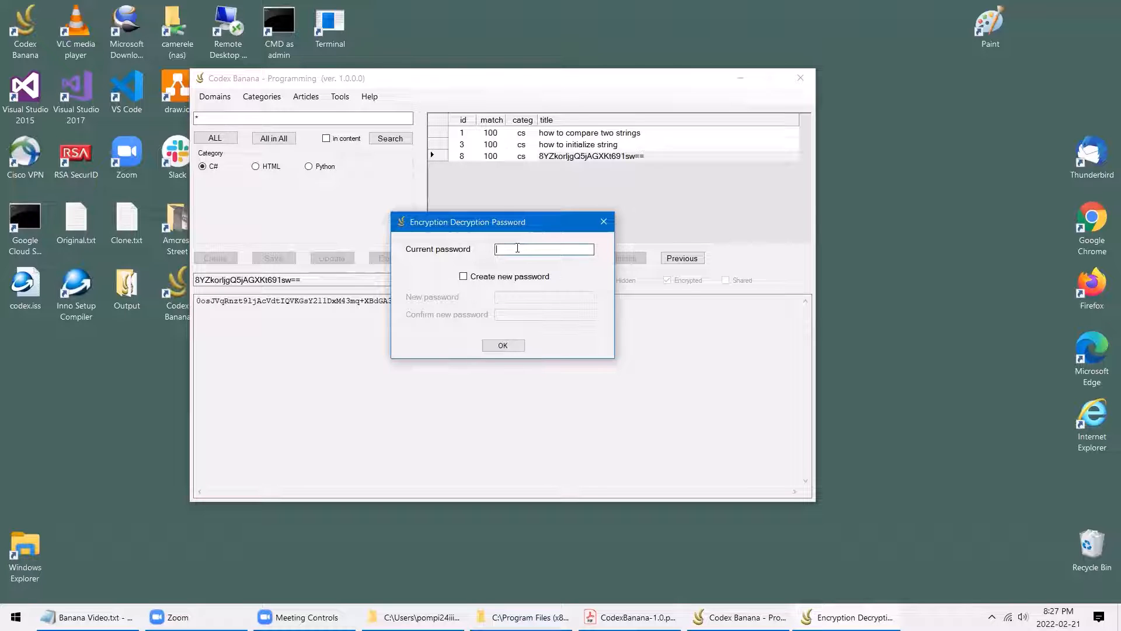
Paste the current password into the password dialog to decrypt the articles
{"action": "right_click", "coordinate": [518, 247]}
{"action": "left_click", "coordinate": [559, 298]}
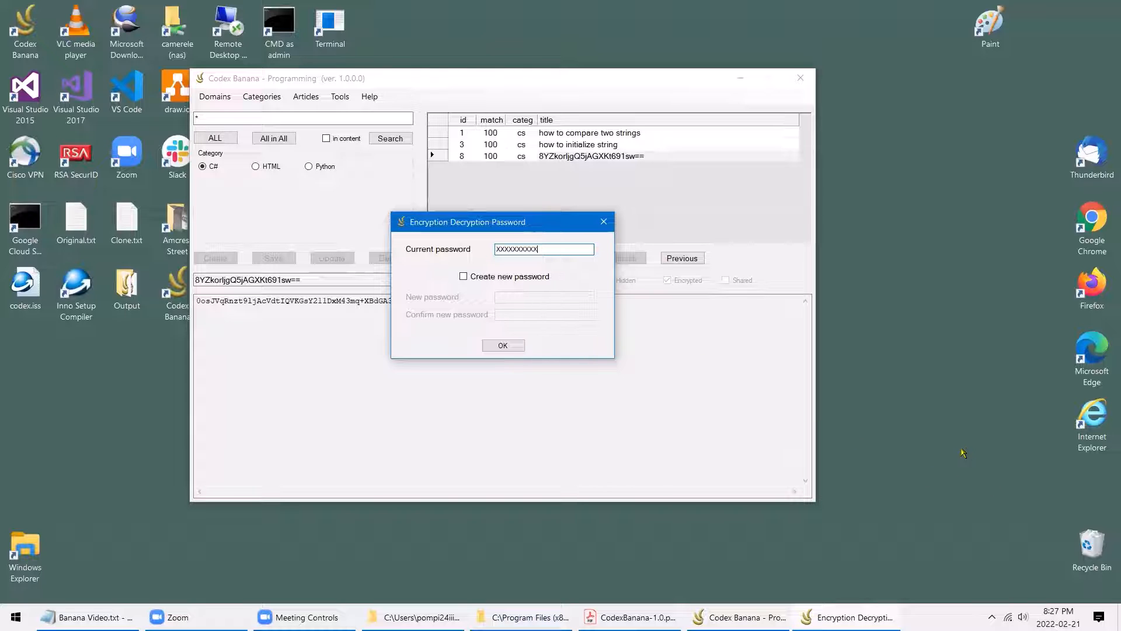
{"action": "left_click", "coordinate": [514, 348]}
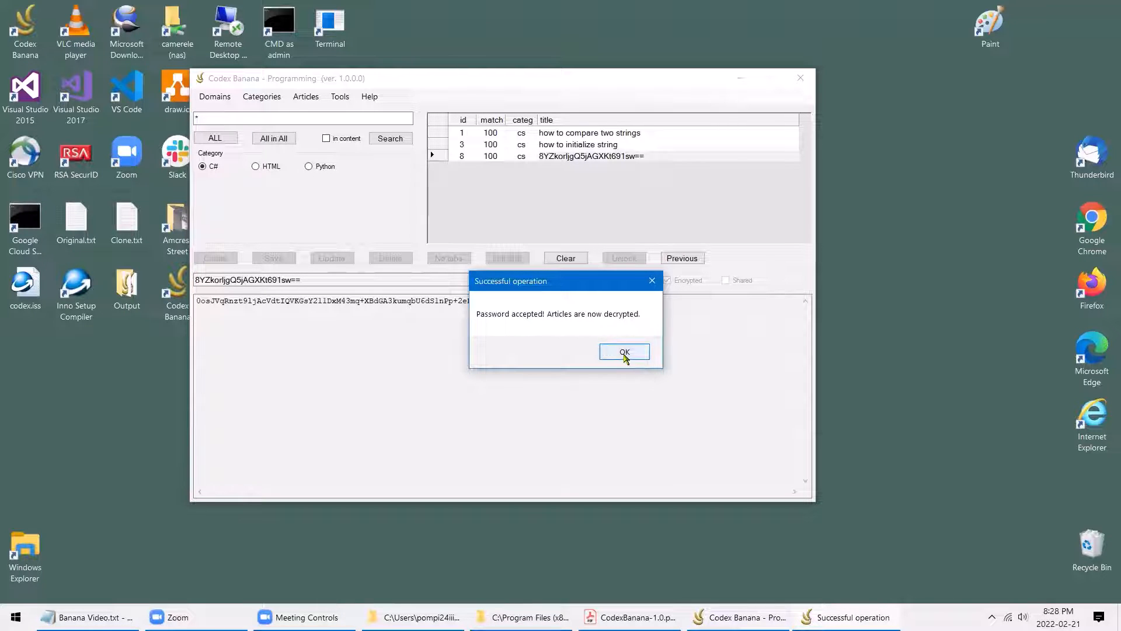
{"action": "left_click", "coordinate": [624, 351]}
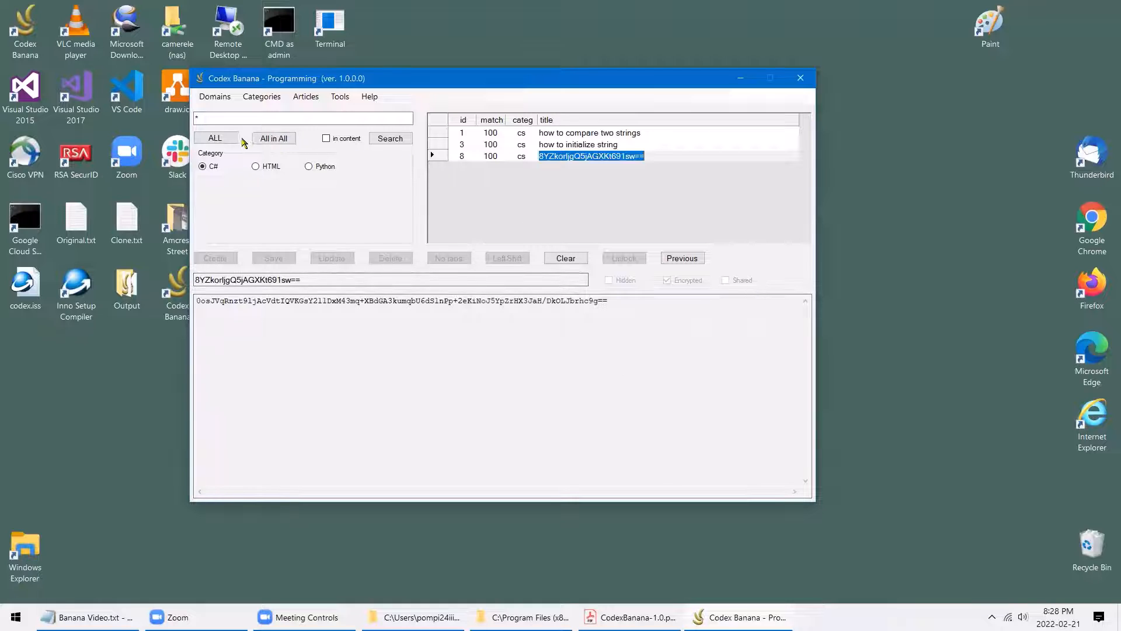
Refresh the search, view decrypted article 8, and reopen the Tools > Password dialog
{"action": "left_click", "coordinate": [390, 139]}
{"action": "left_click", "coordinate": [546, 158]}
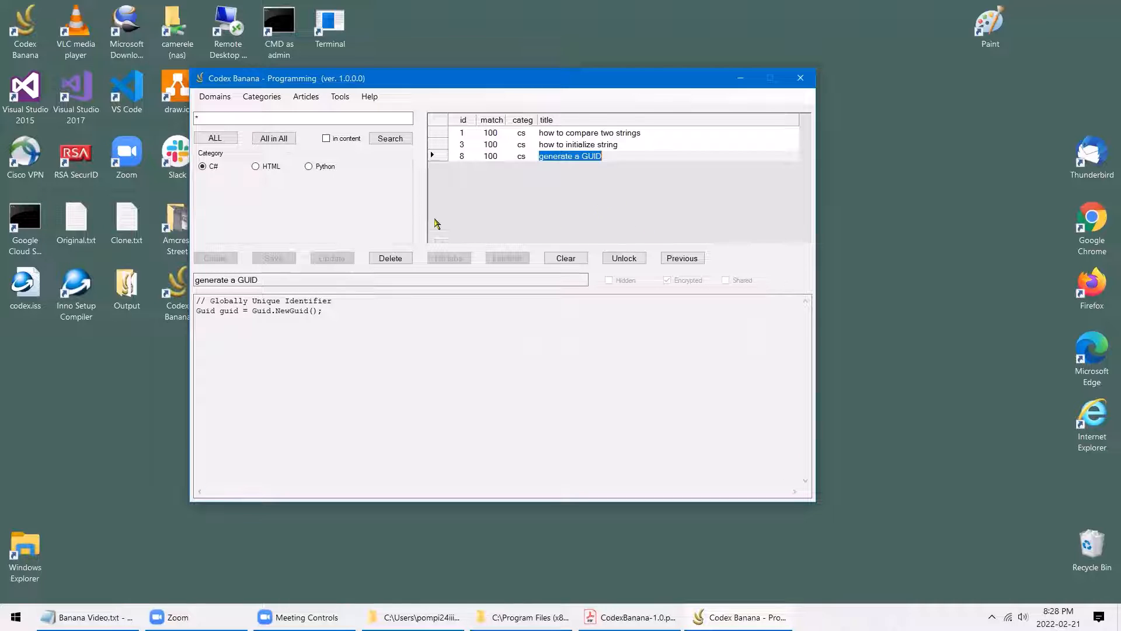
{"action": "left_click", "coordinate": [345, 99]}
{"action": "left_click", "coordinate": [365, 123]}
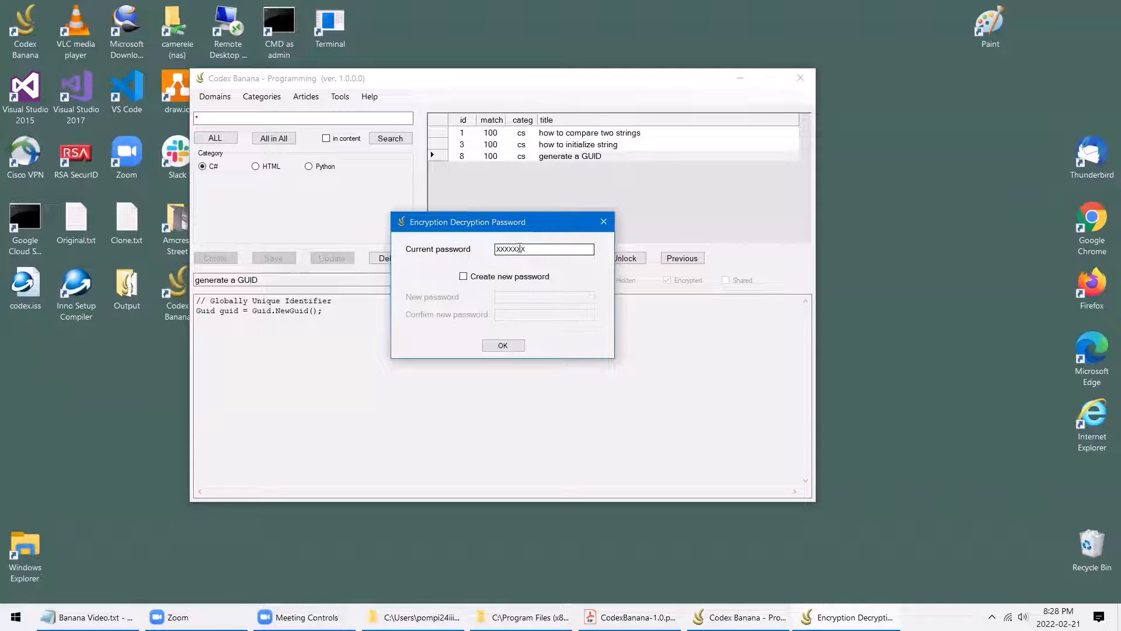
Replace the rejected current password with the correct current password
{"action": "left_click_drag", "start_coordinate": [528, 248], "coordinate": [496, 250]}
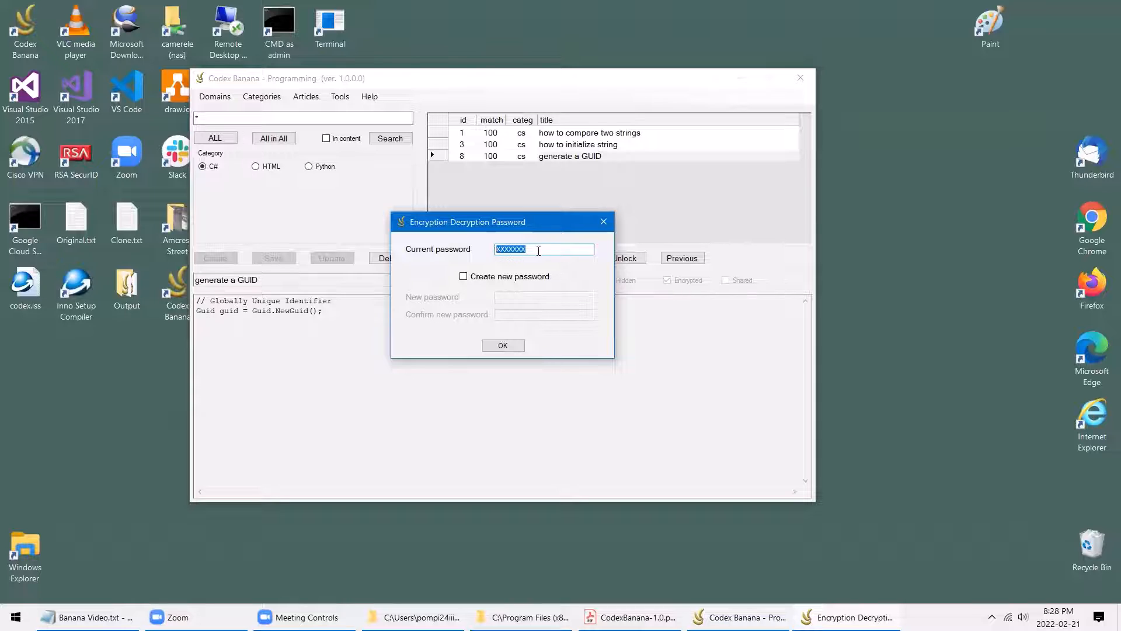
{"action": "left_click", "coordinate": [504, 346]}
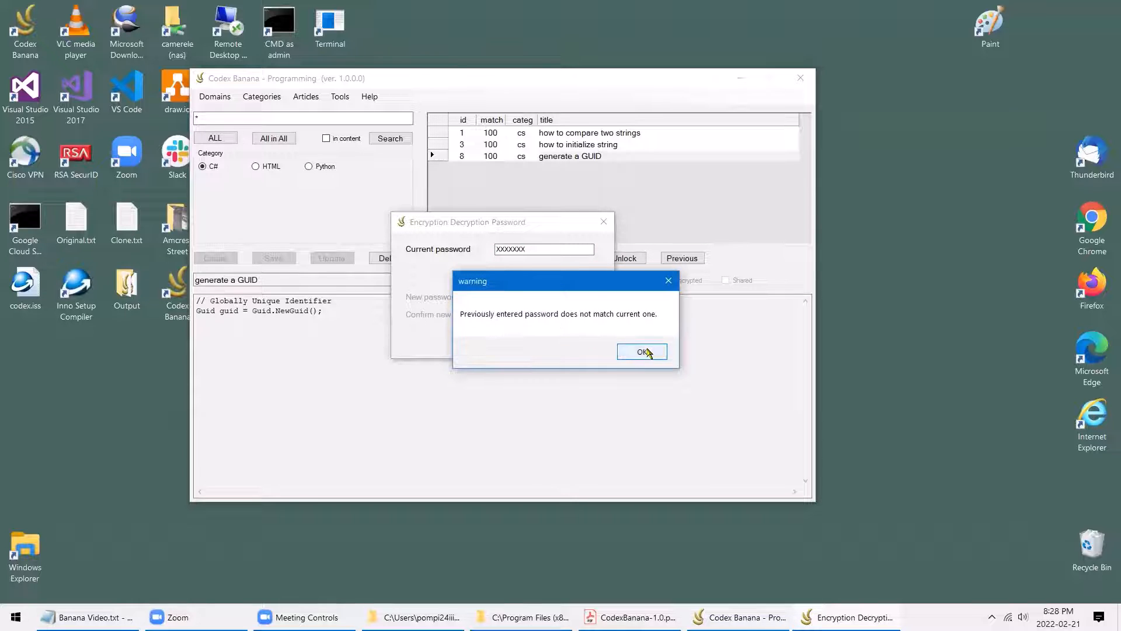
{"action": "left_click", "coordinate": [666, 282]}
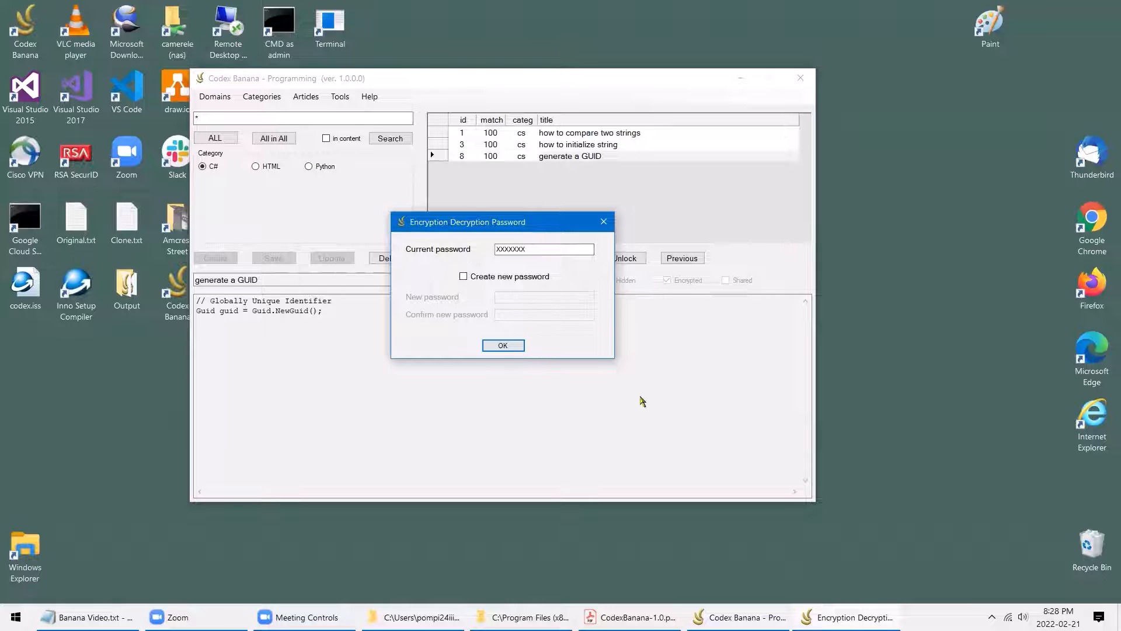
{"action": "left_click_drag", "start_coordinate": [553, 249], "coordinate": [451, 241]}
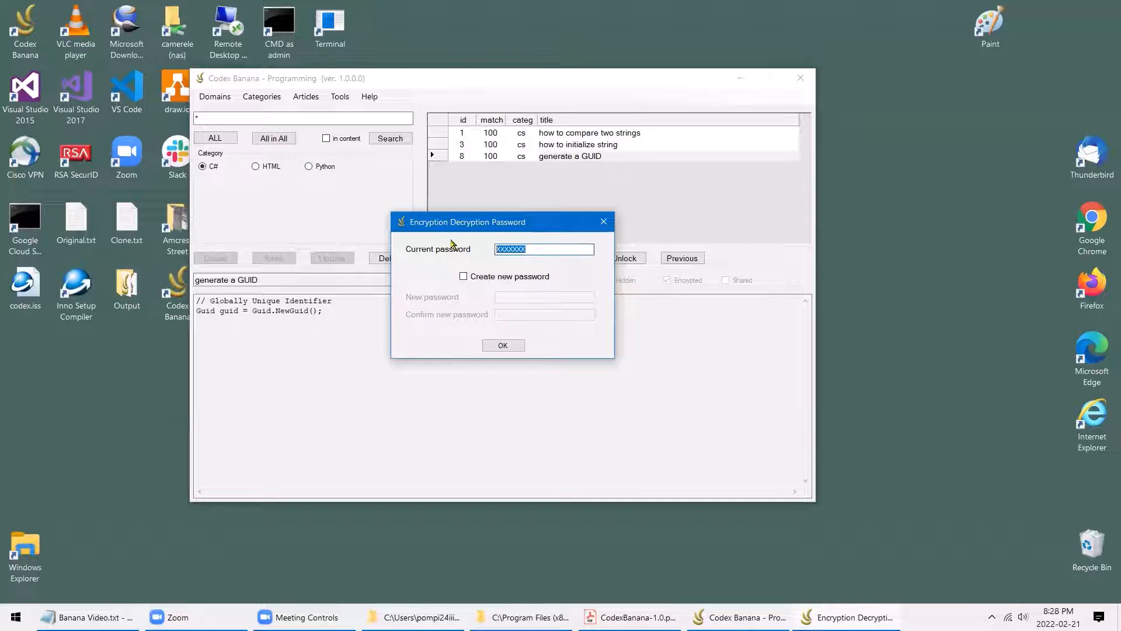
{"action": "type", "text": "XXXXXXXXXX"}
Enable Create new password, enter and confirm the new password, and apply it
{"action": "left_click", "coordinate": [464, 277]}
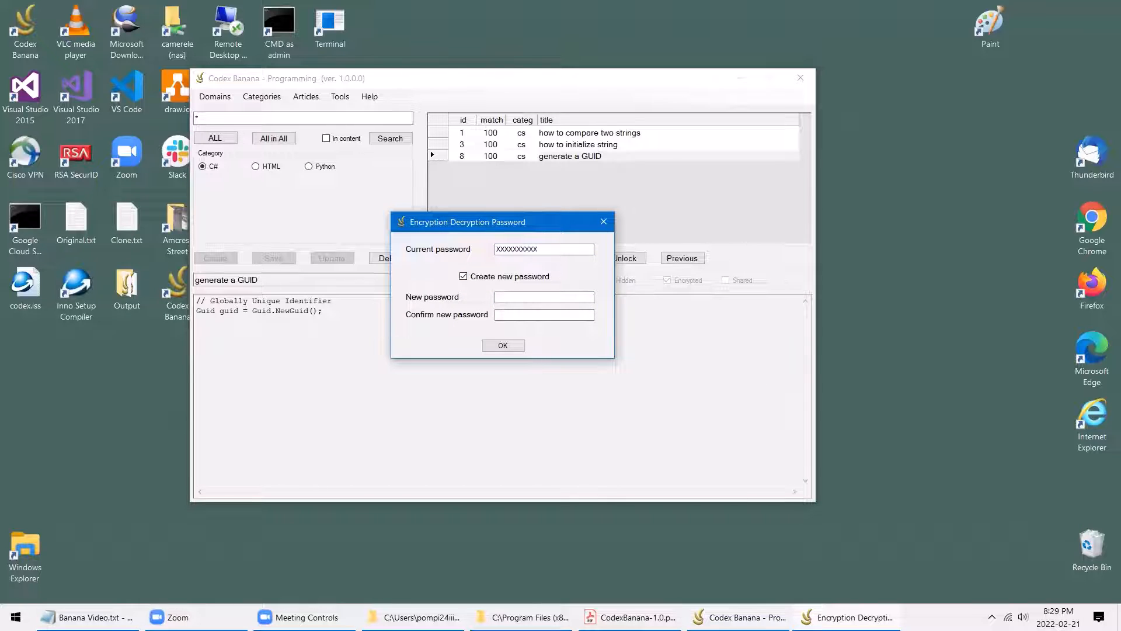
{"action": "key", "text": "alt+Tab"}
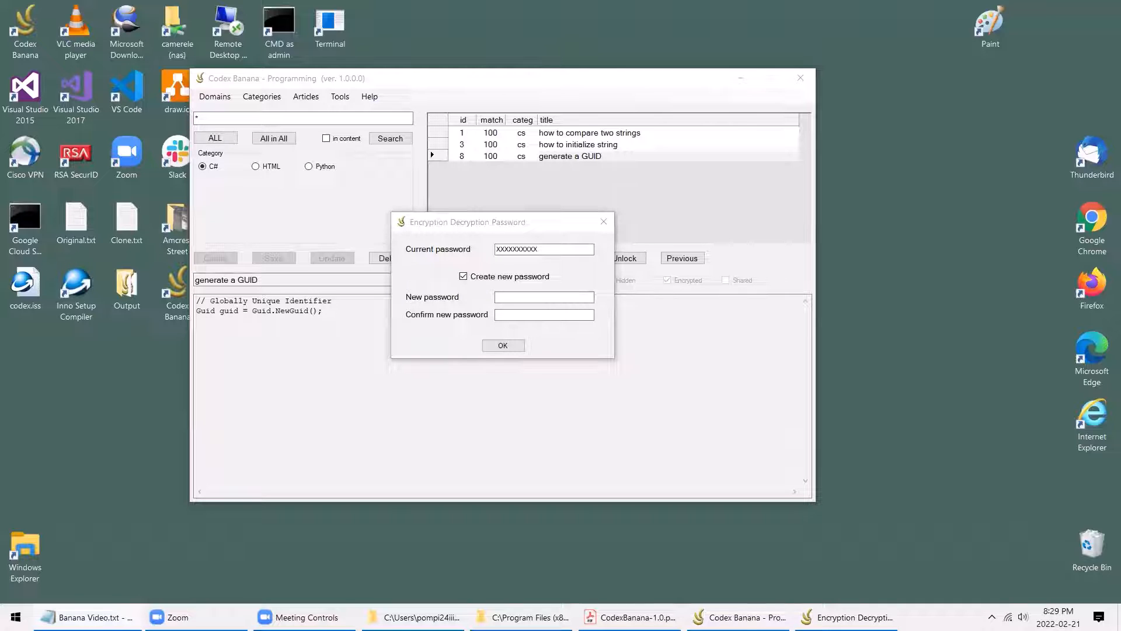
{"action": "left_click", "coordinate": [524, 297]}
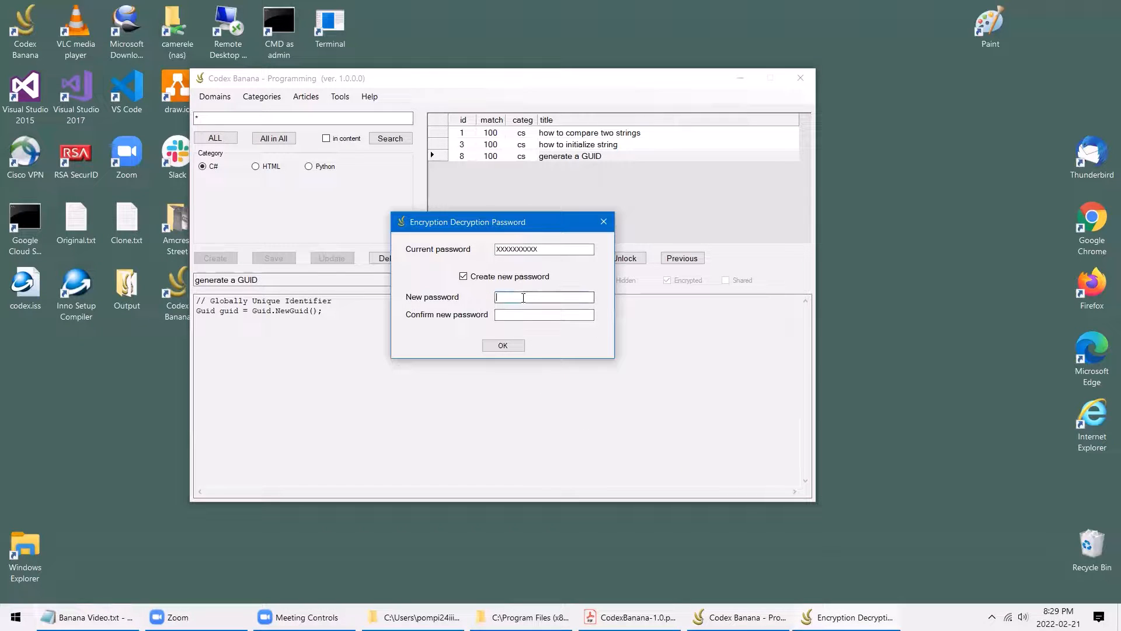
{"action": "key", "text": "ctrl+v"}
{"action": "left_click", "coordinate": [536, 316]}
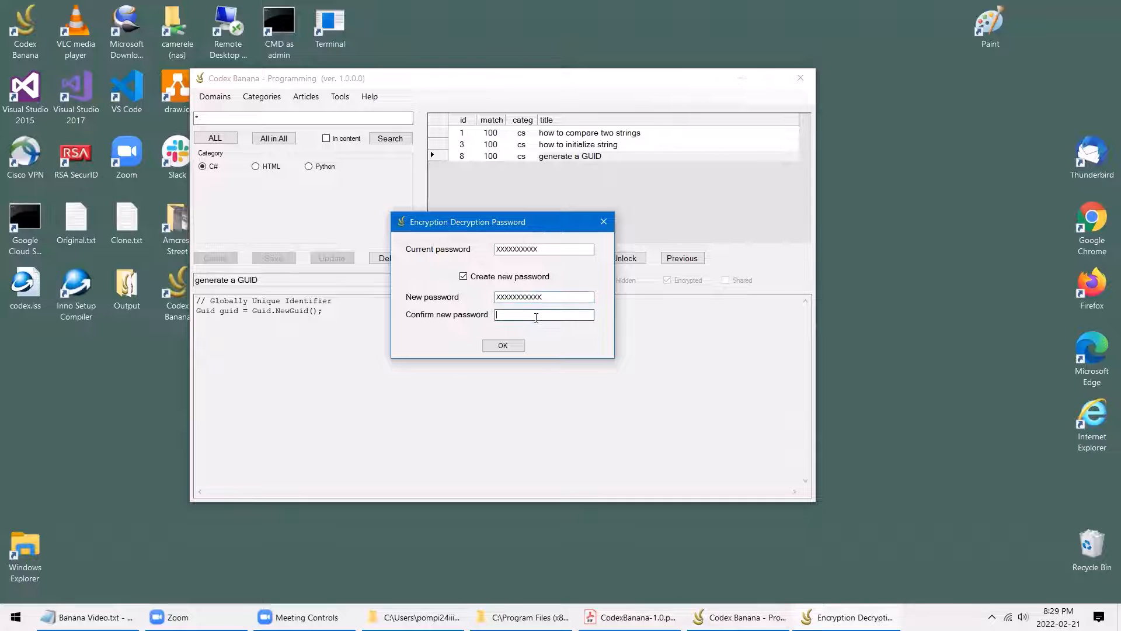
{"action": "key", "text": "ctrl+v"}
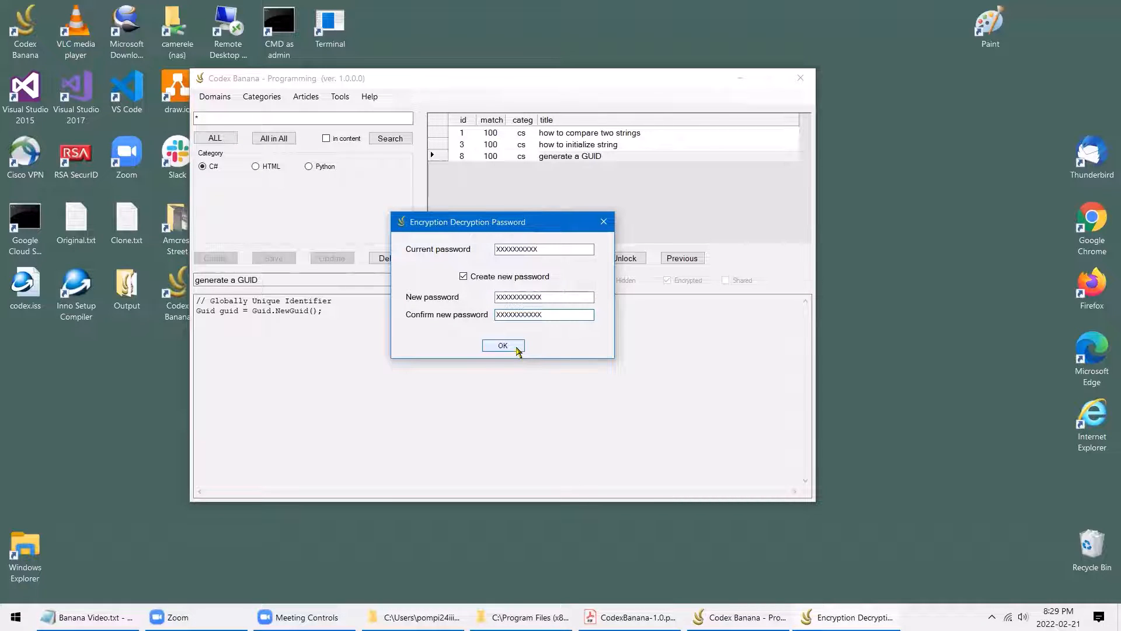
{"action": "left_click", "coordinate": [518, 349]}
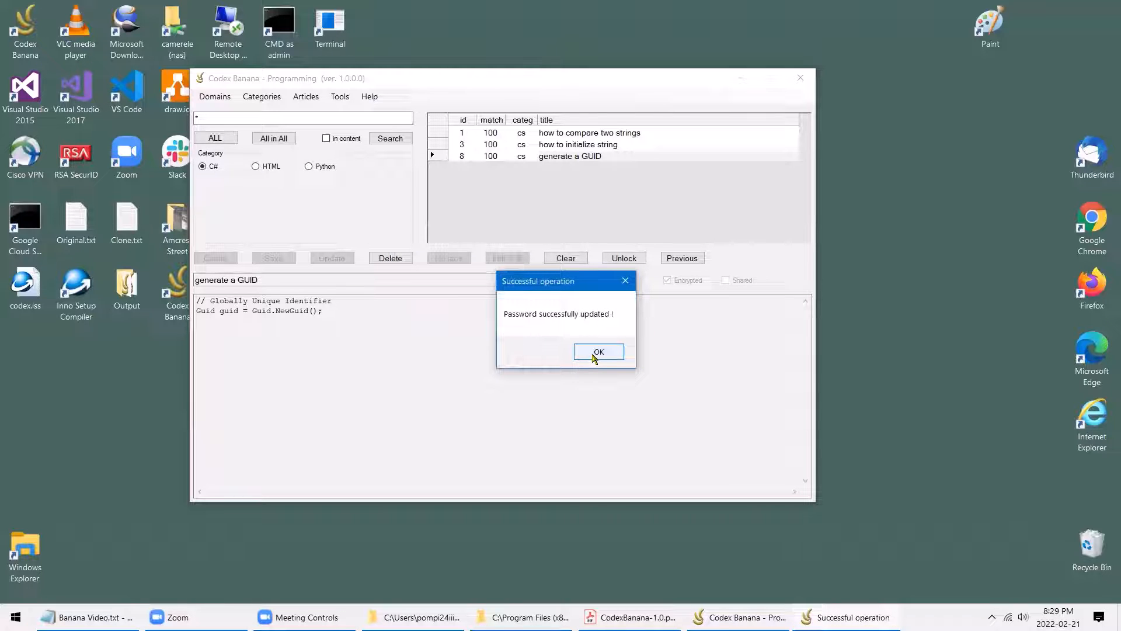
{"action": "left_click", "coordinate": [596, 352]}
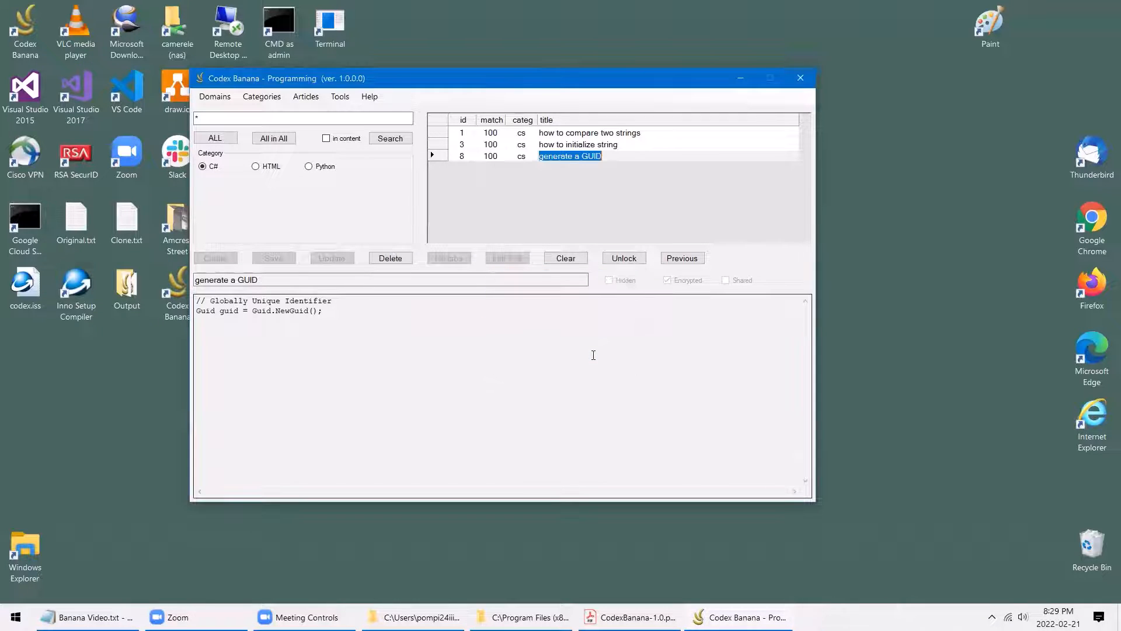
Restart Codex Banana, list all C# articles, view encrypted article 8, and move the window right
{"action": "left_click", "coordinate": [805, 81]}
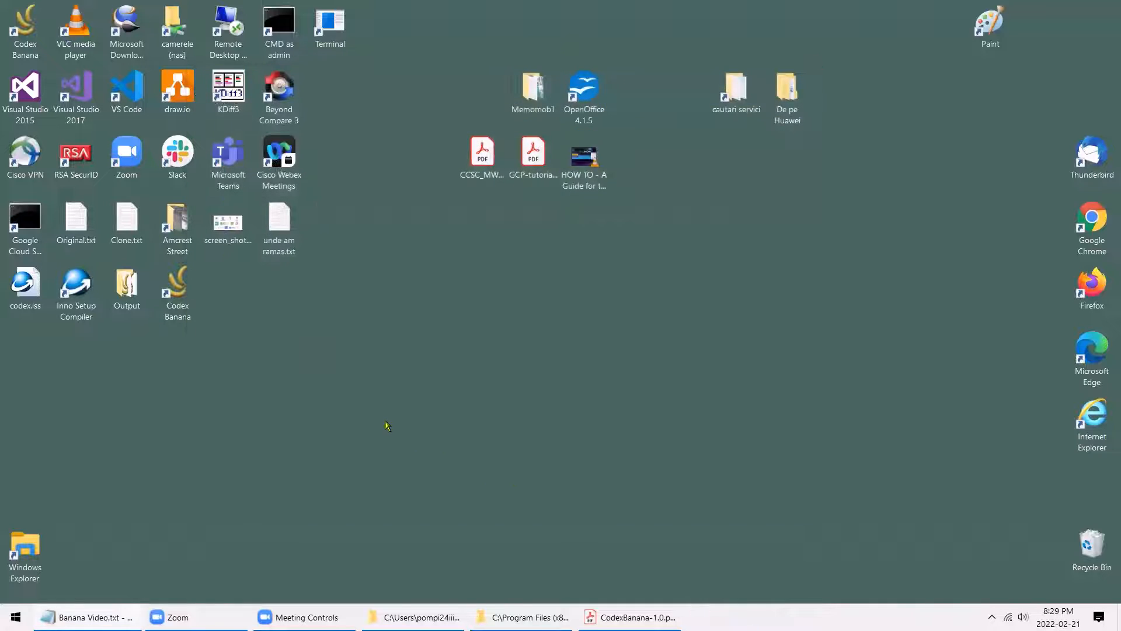
{"action": "double_click", "coordinate": [181, 295]}
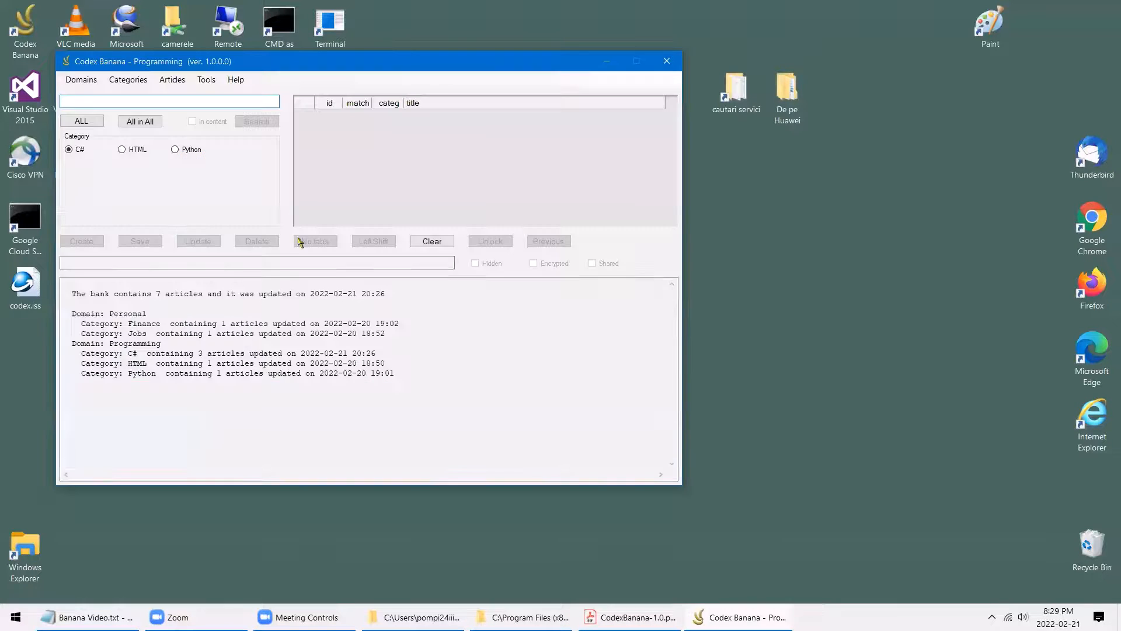
{"action": "type", "text": "*"}
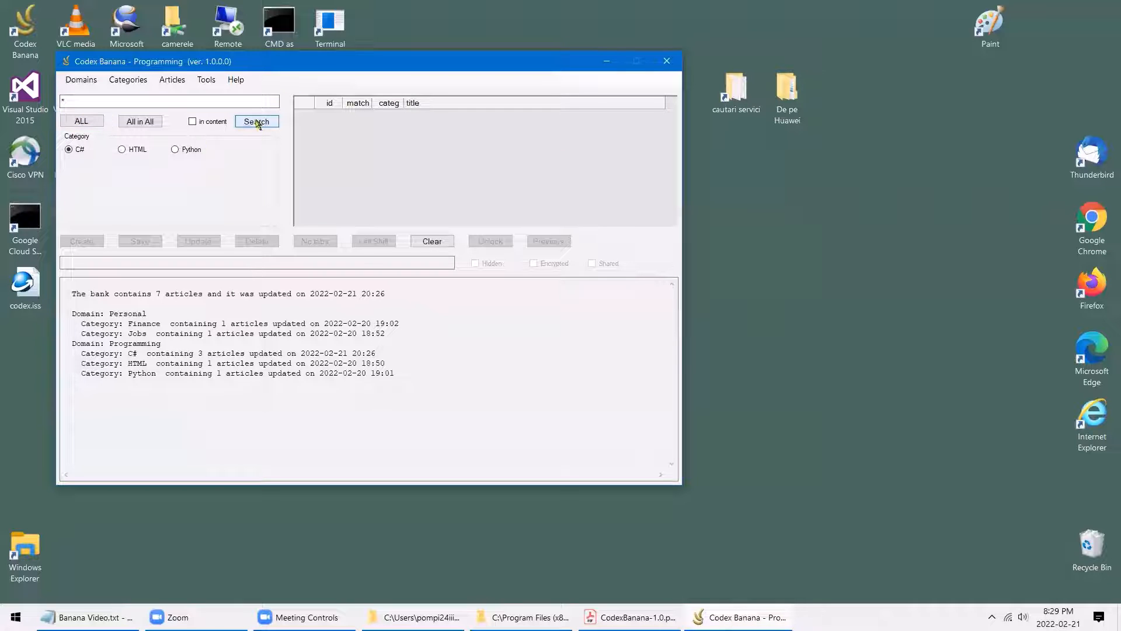
{"action": "left_click", "coordinate": [257, 123]}
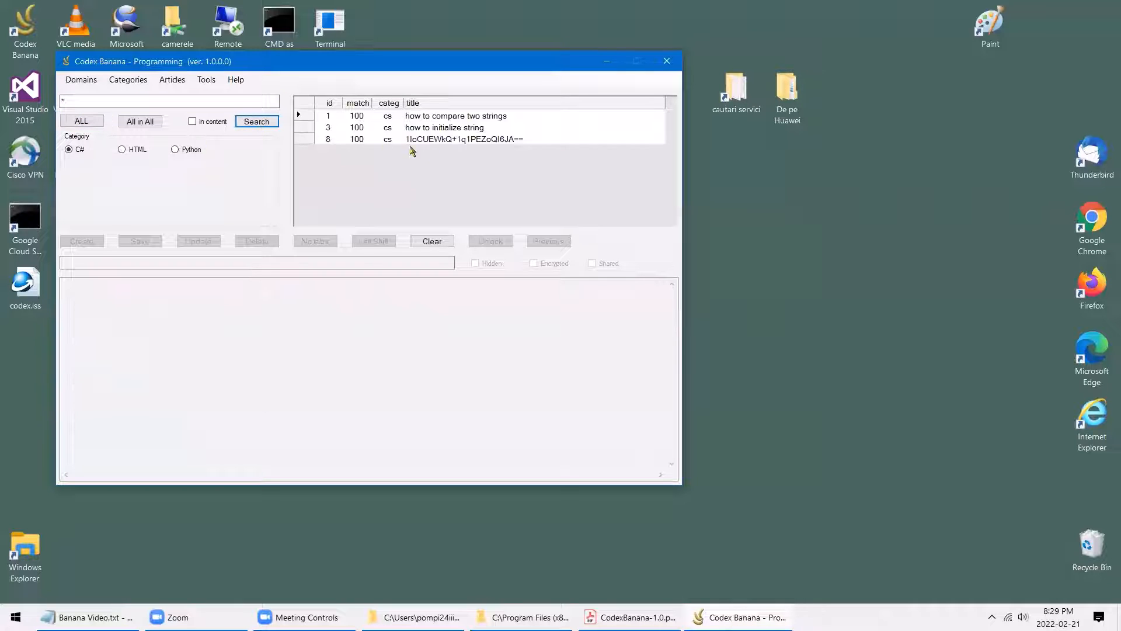
{"action": "left_click", "coordinate": [493, 140]}
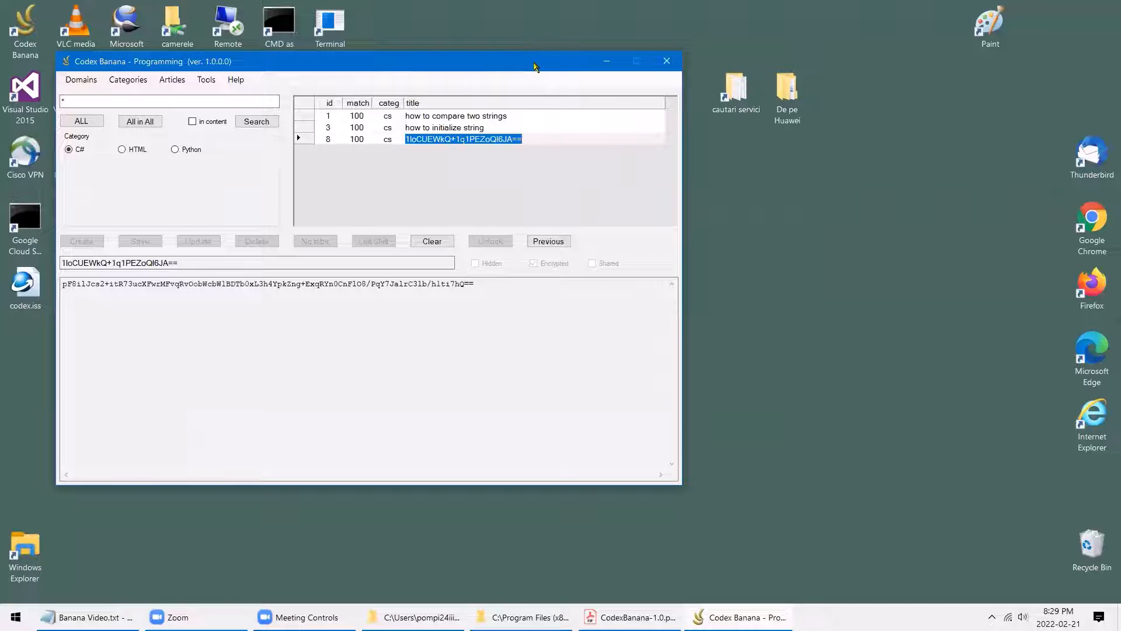
{"action": "left_click_drag", "start_coordinate": [538, 66], "coordinate": [644, 69]}
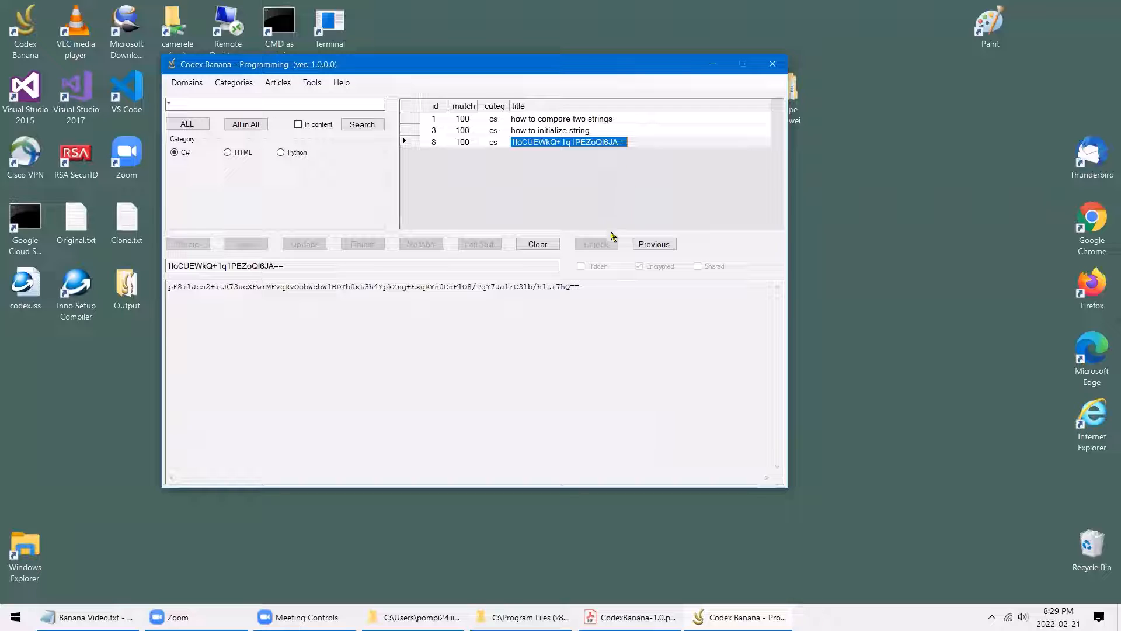
Decrypt the articles by entering the current password in the Tools > Password dialog
{"action": "left_click", "coordinate": [312, 83]}
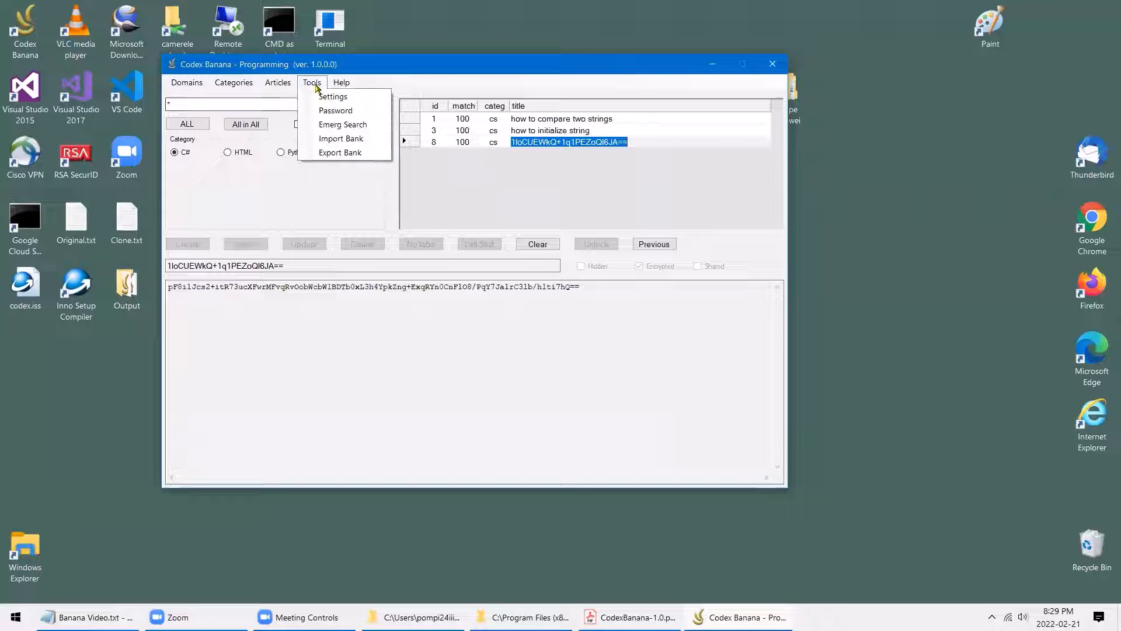
{"action": "left_click", "coordinate": [337, 111]}
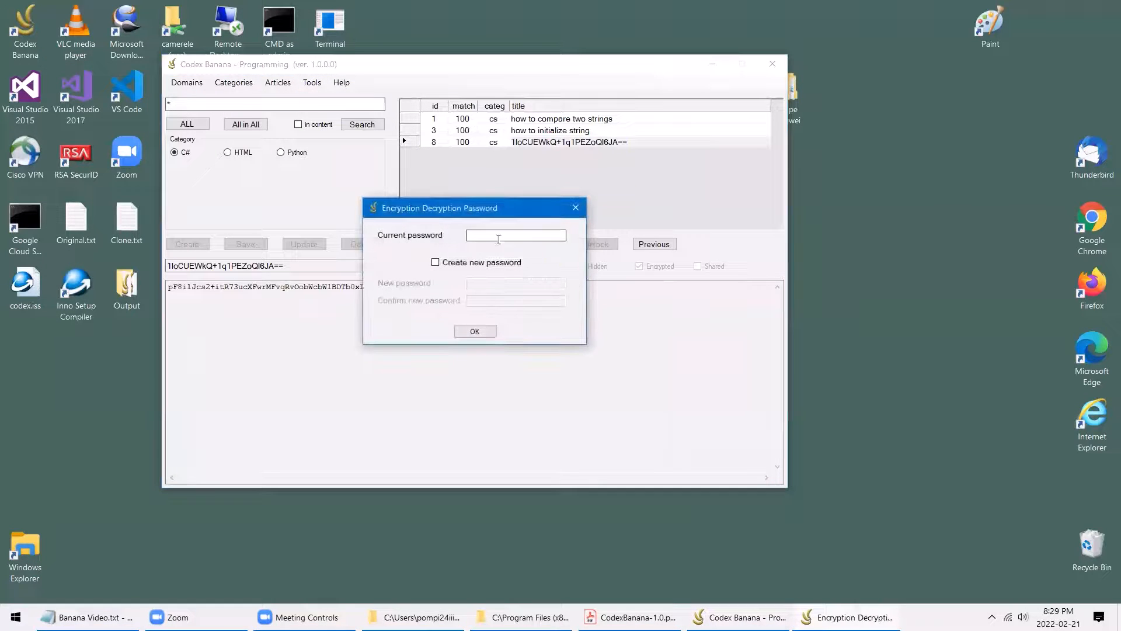
{"action": "key", "text": "ctrl+v"}
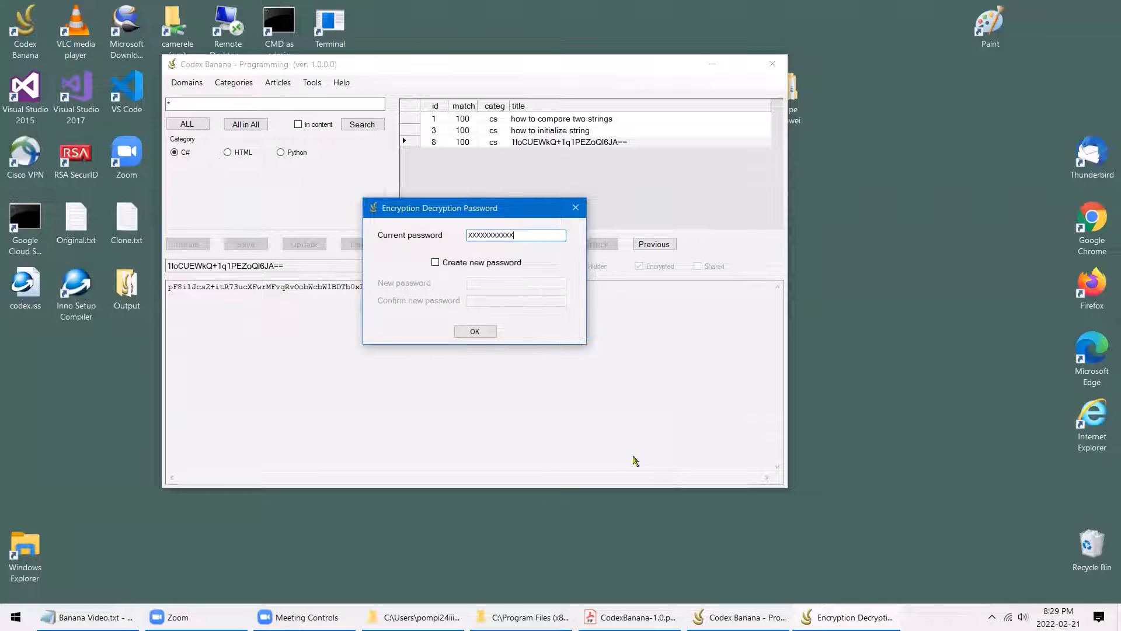
{"action": "left_click", "coordinate": [475, 331]}
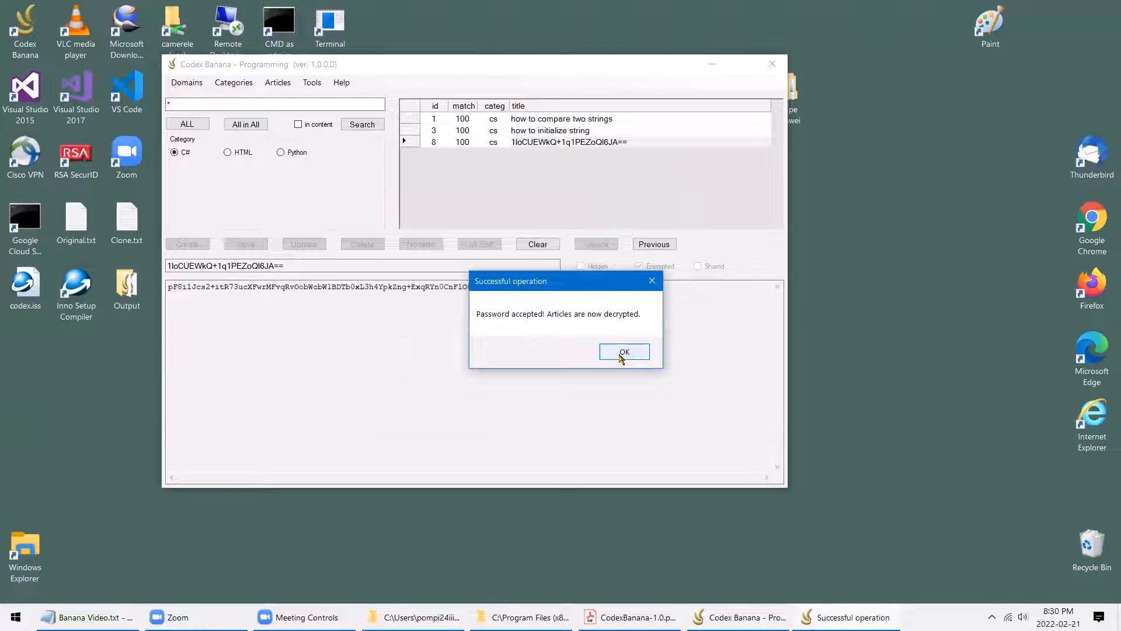
{"action": "left_click", "coordinate": [622, 353]}
Rerun the search, view article 8 'generate a GUID', then clear the results and article view
{"action": "left_click", "coordinate": [360, 124]}
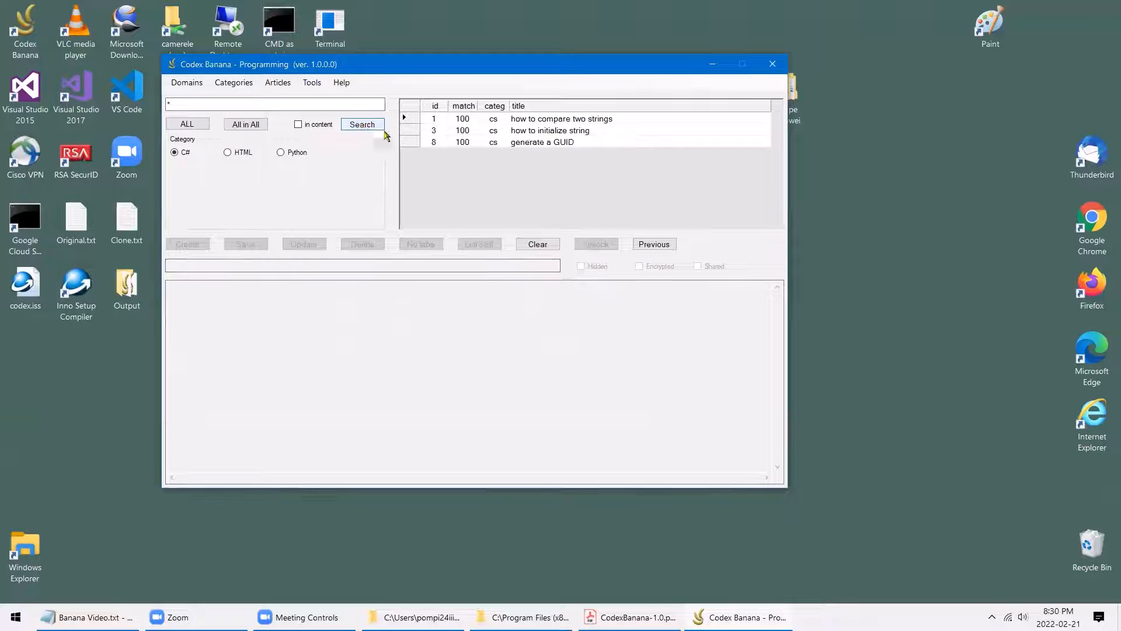
{"action": "left_click", "coordinate": [529, 143]}
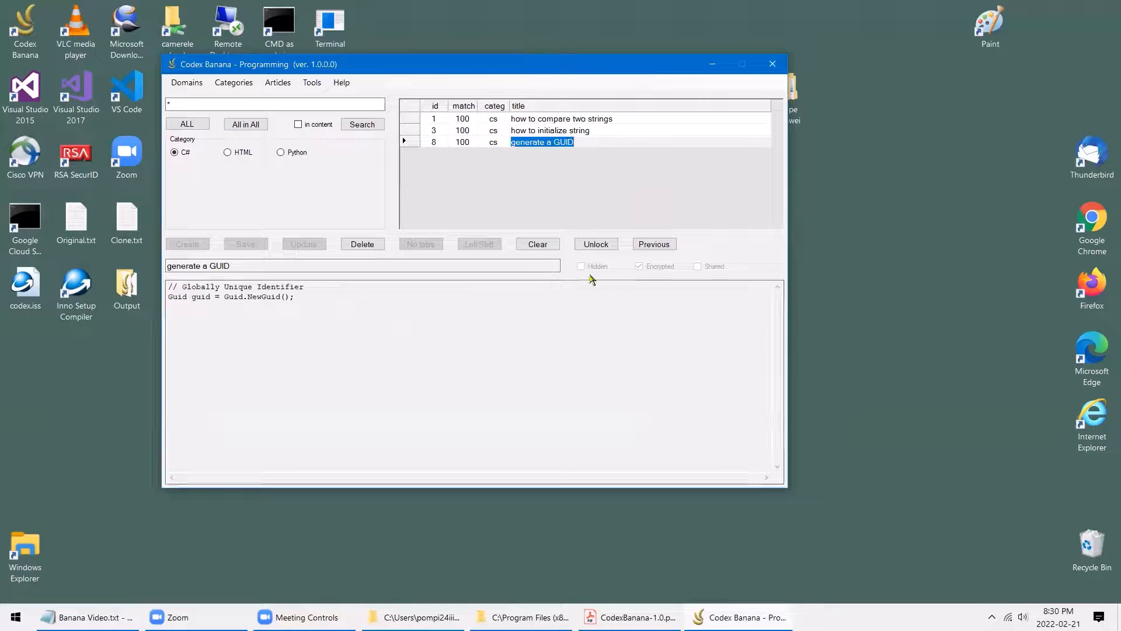
{"action": "left_click", "coordinate": [538, 245]}
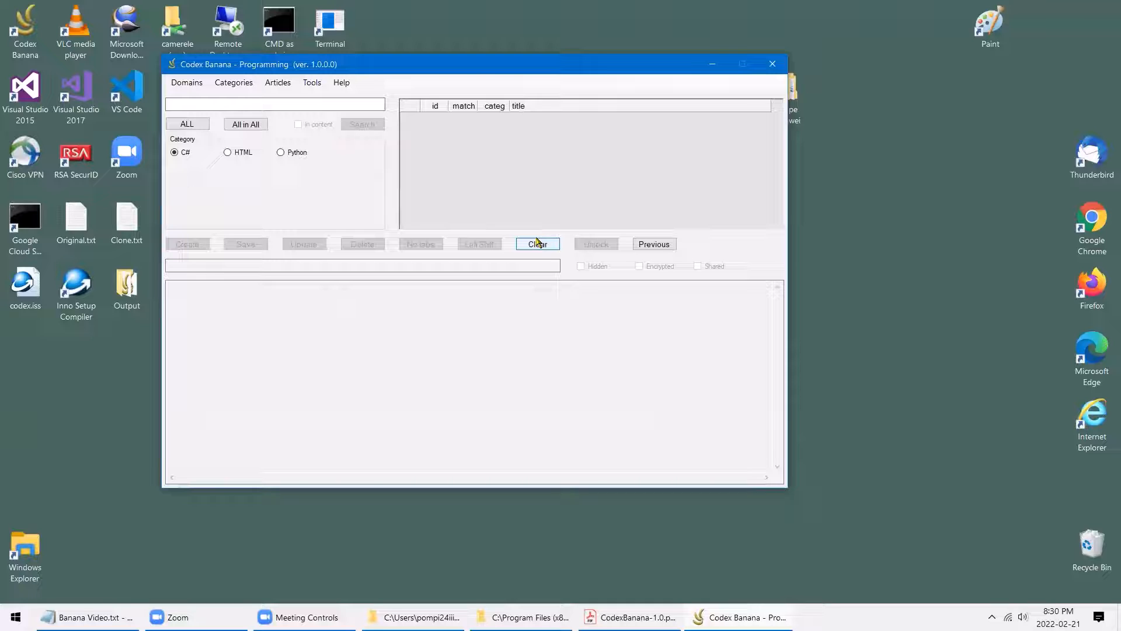
Export the bank to the desktop Output folder via Tools > Export Bank
{"action": "left_click", "coordinate": [537, 243]}
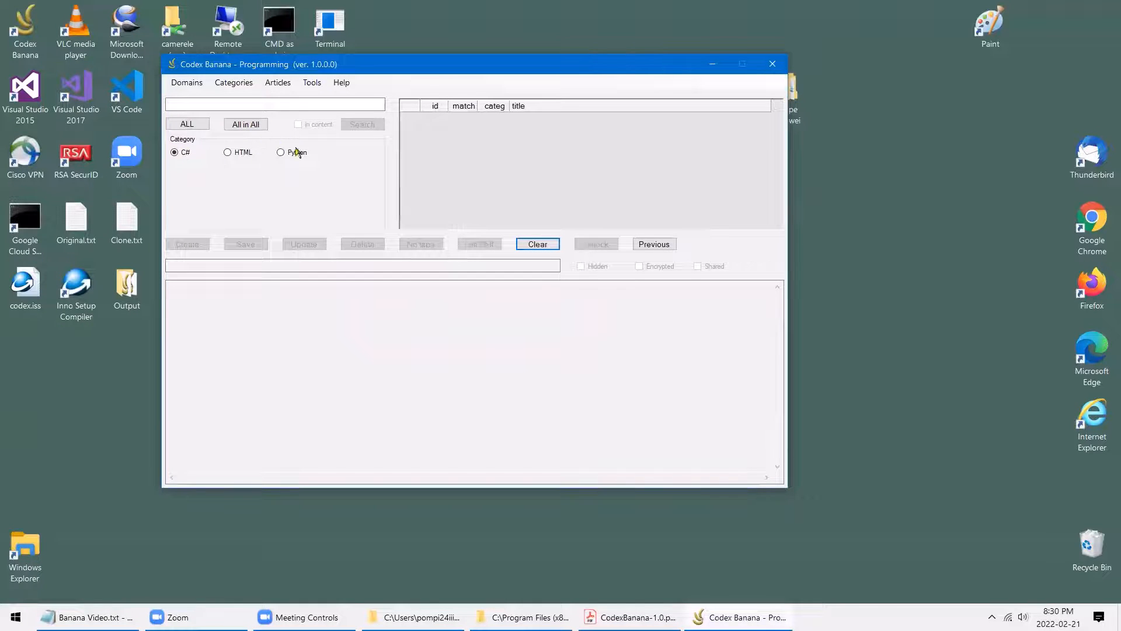
{"action": "left_click", "coordinate": [312, 83]}
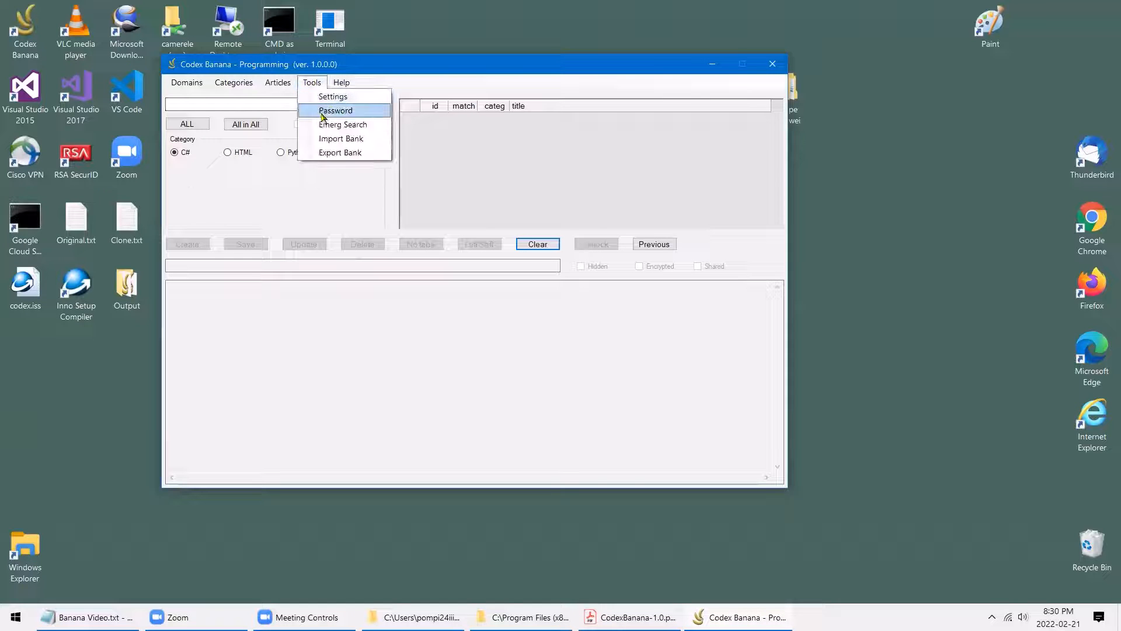
{"action": "left_click", "coordinate": [342, 155]}
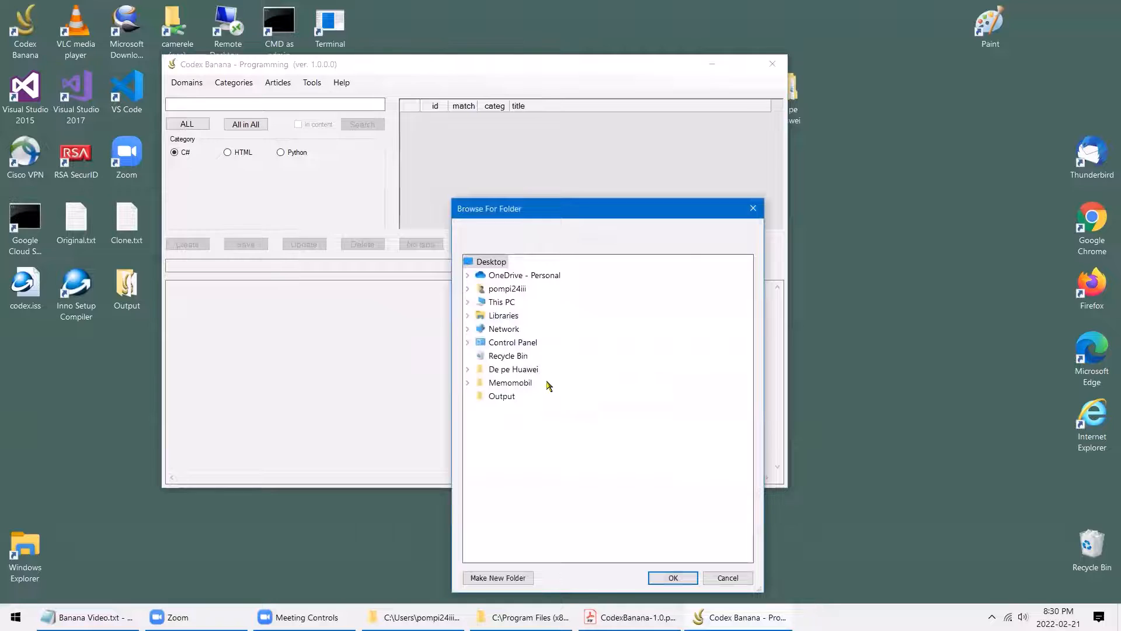
{"action": "left_click", "coordinate": [503, 396]}
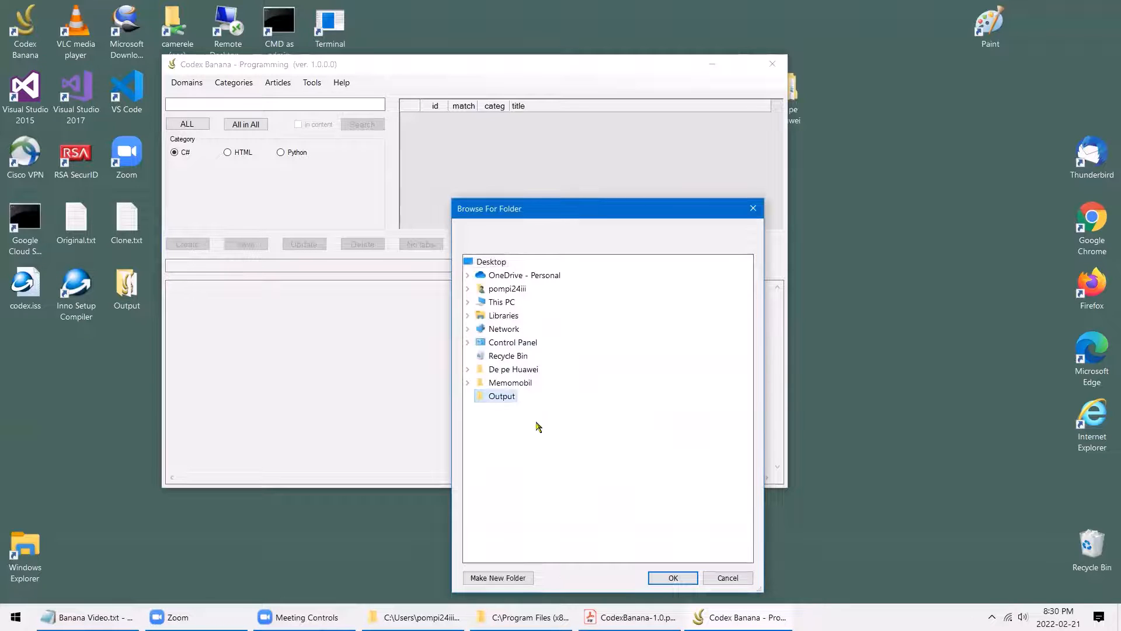
{"action": "left_click", "coordinate": [673, 578]}
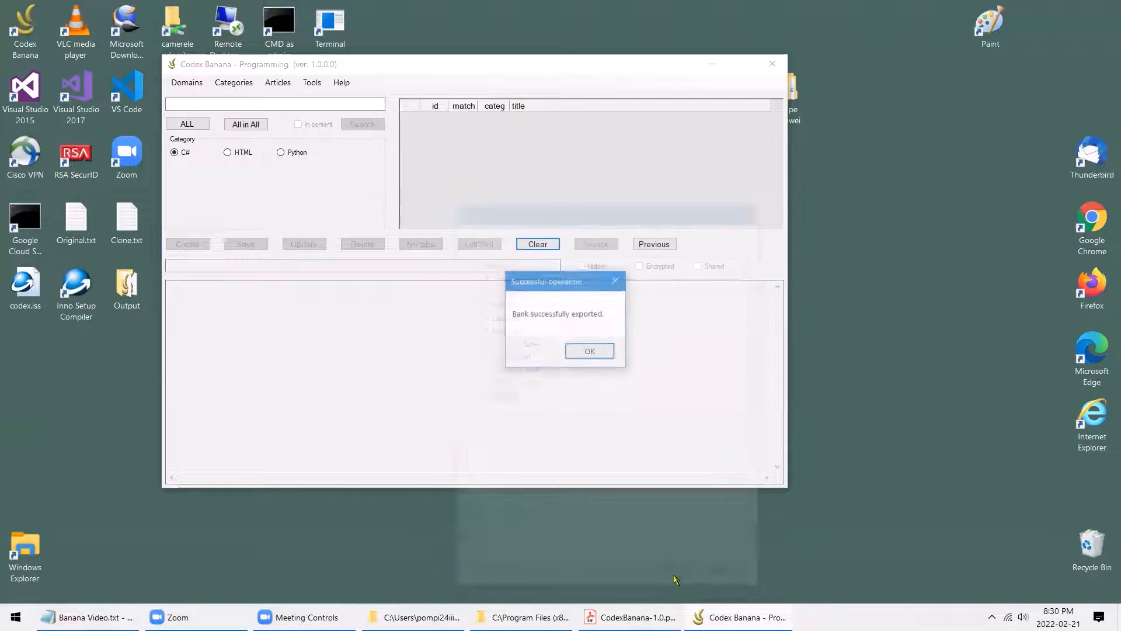
{"action": "left_click", "coordinate": [590, 351]}
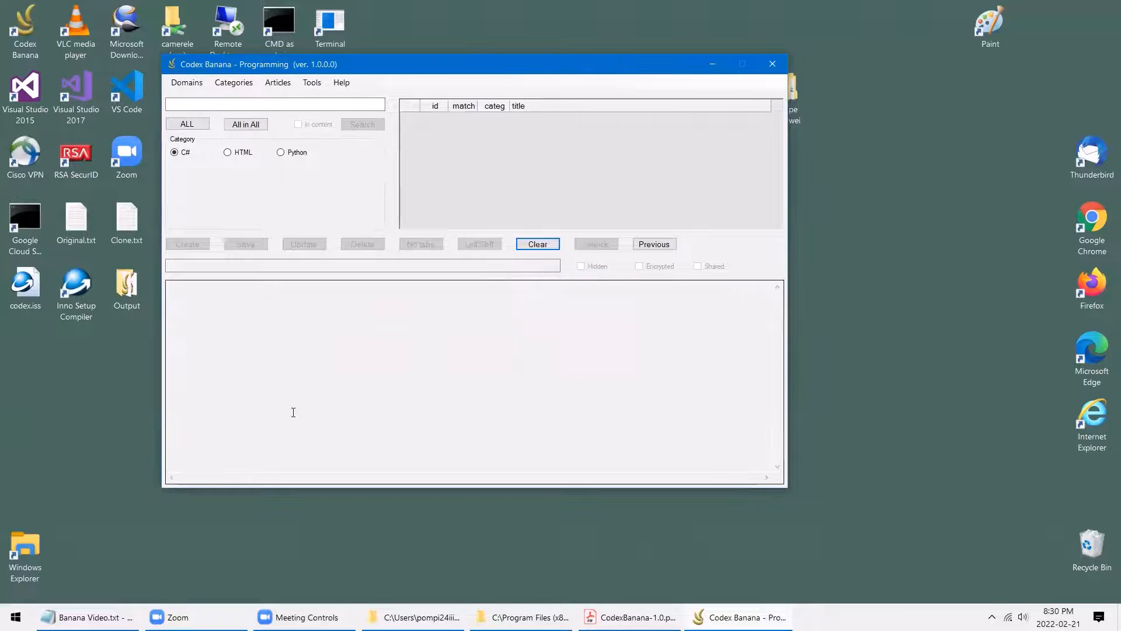
{"action": "double_click", "coordinate": [127, 286]}
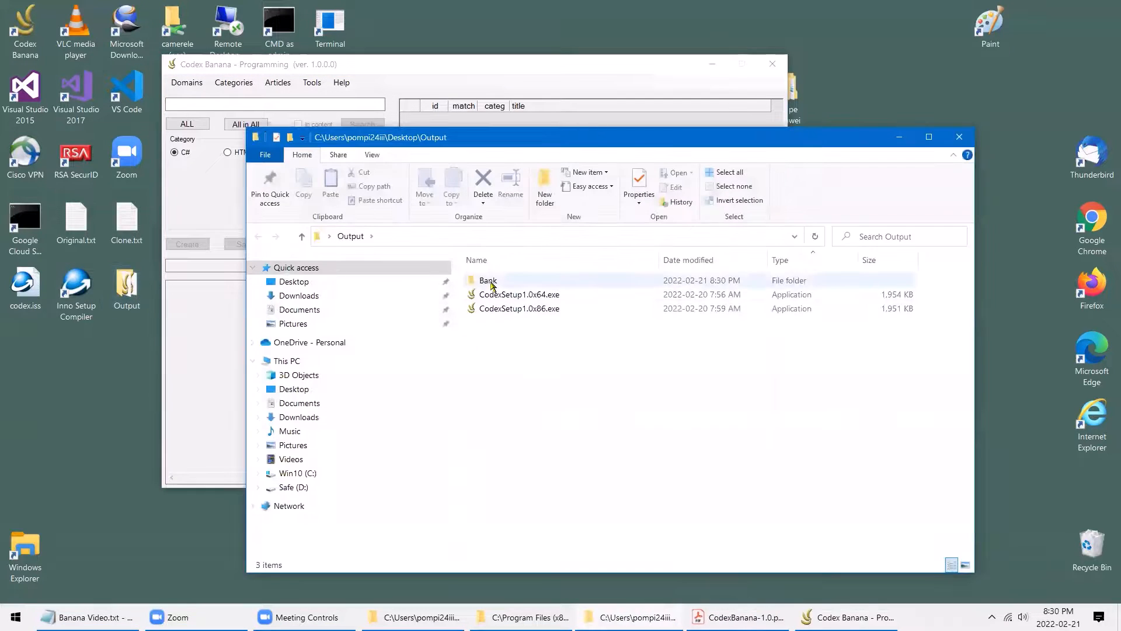
{"action": "double_click", "coordinate": [488, 281]}
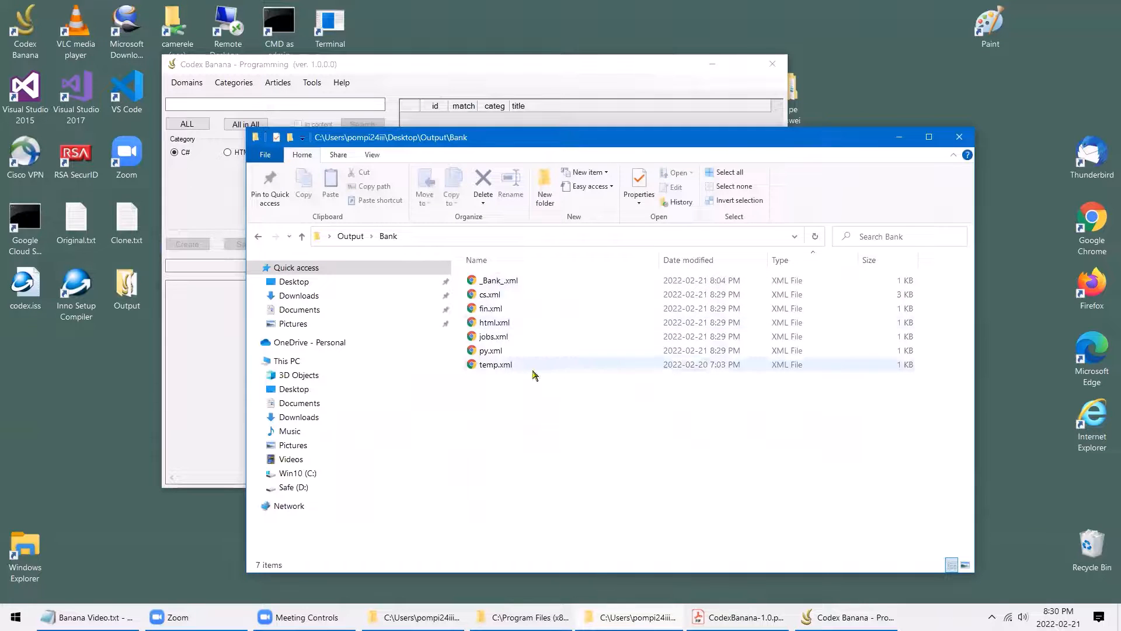
{"action": "left_click", "coordinate": [392, 239]}
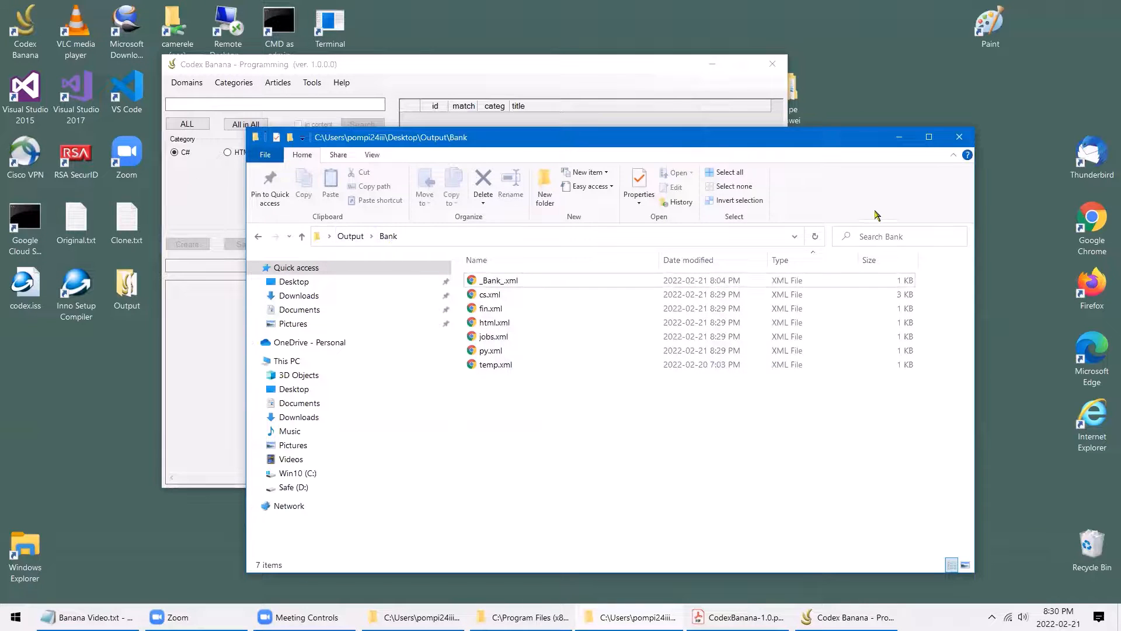
{"action": "left_click", "coordinate": [959, 137]}
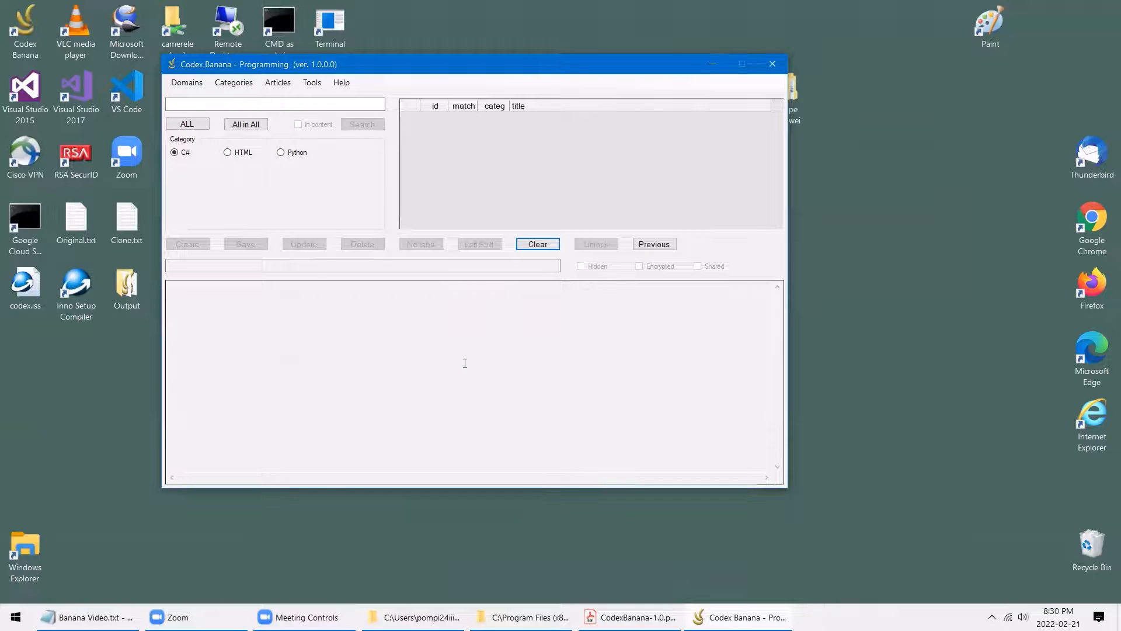
Import the bank from This PC > Documents > CodexBanana_adv_demo > Bank
{"action": "left_click", "coordinate": [305, 85]}
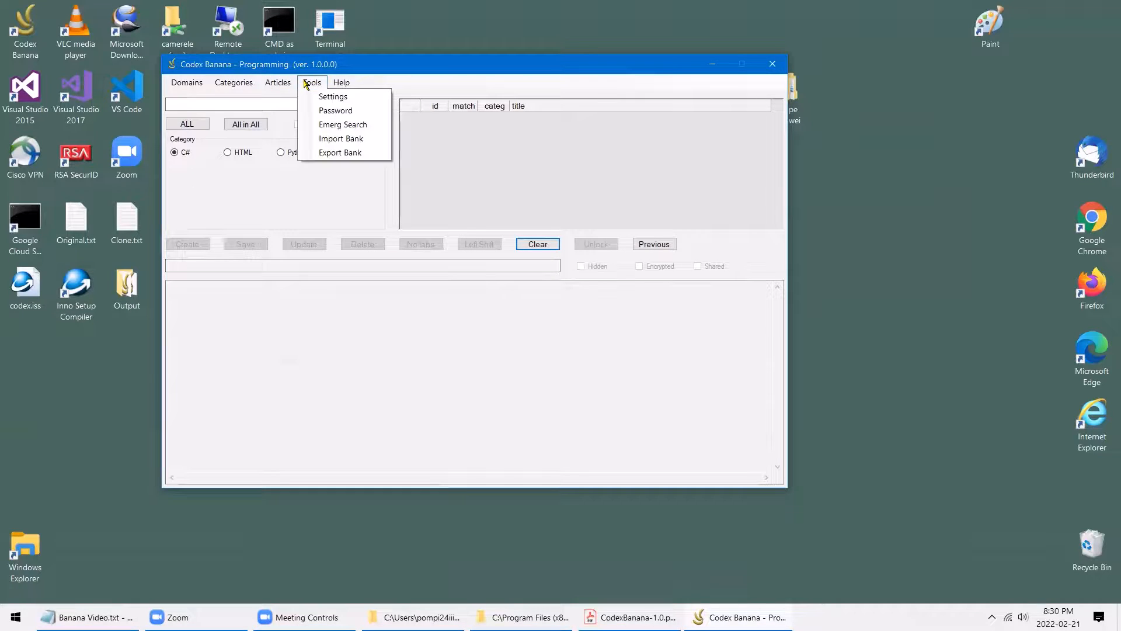
{"action": "left_click", "coordinate": [334, 140]}
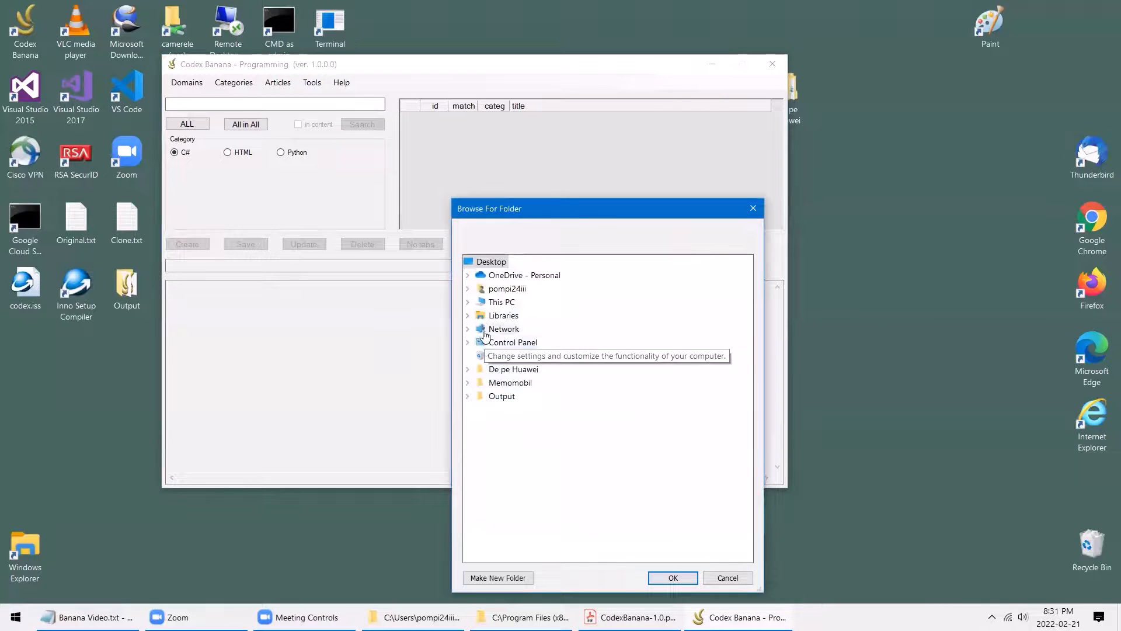
{"action": "left_click", "coordinate": [468, 302]}
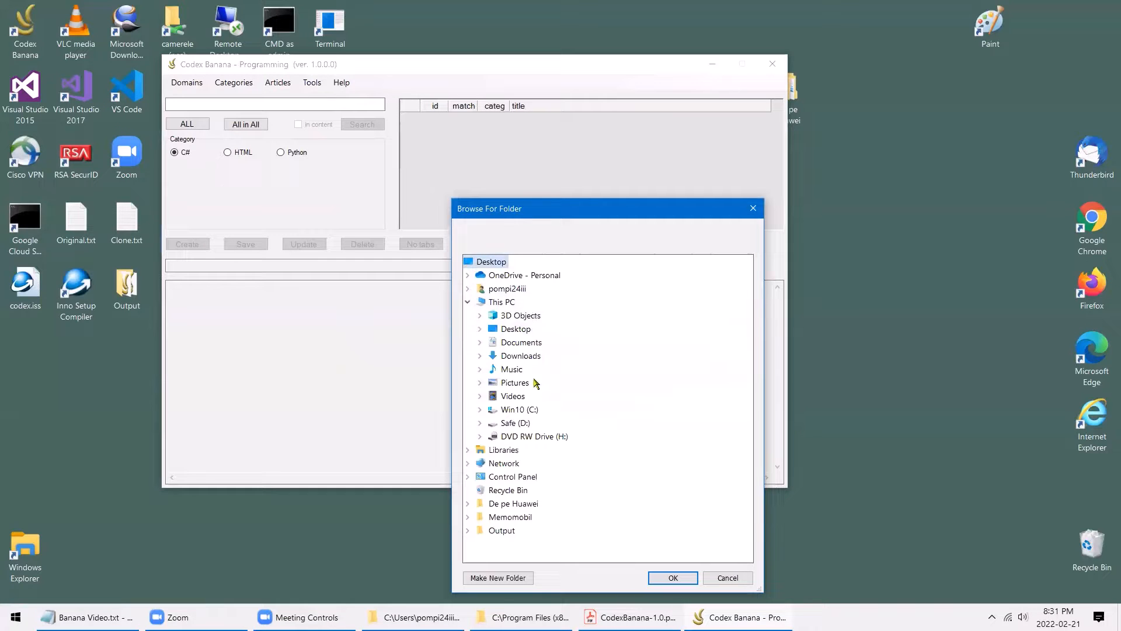
{"action": "double_click", "coordinate": [520, 343]}
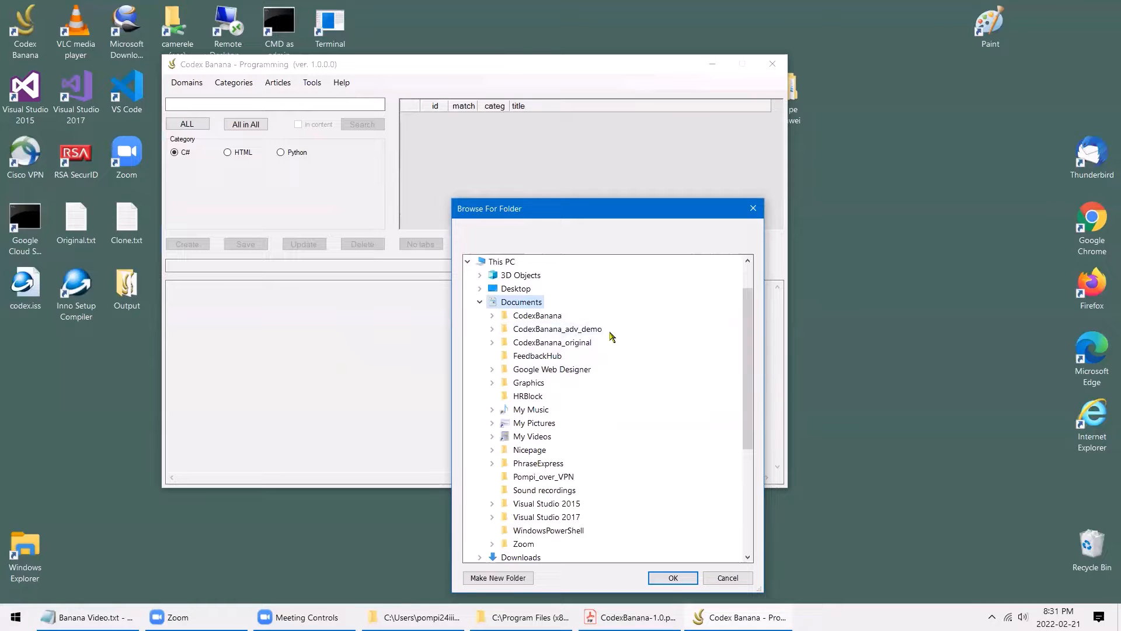
{"action": "double_click", "coordinate": [549, 331]}
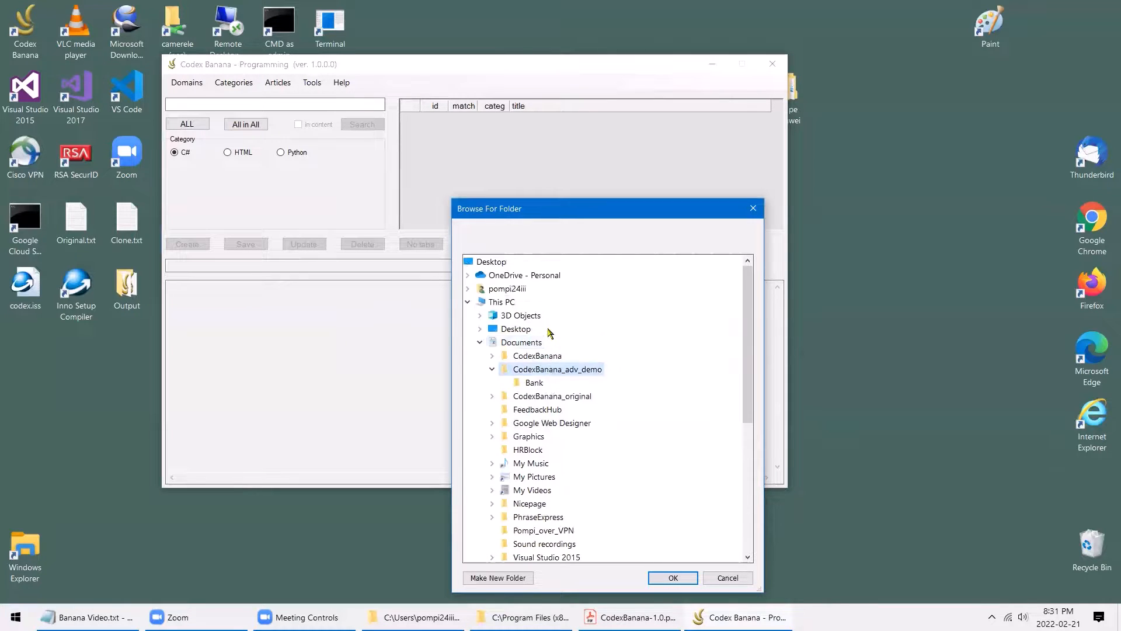
{"action": "left_click", "coordinate": [540, 386]}
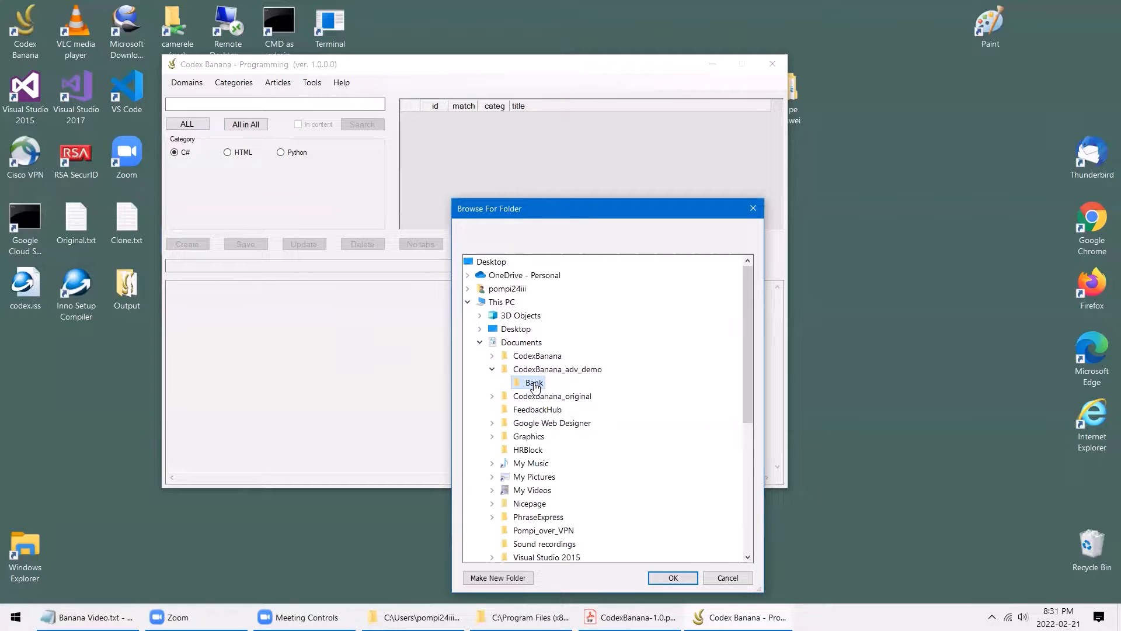
{"action": "left_click", "coordinate": [683, 578]}
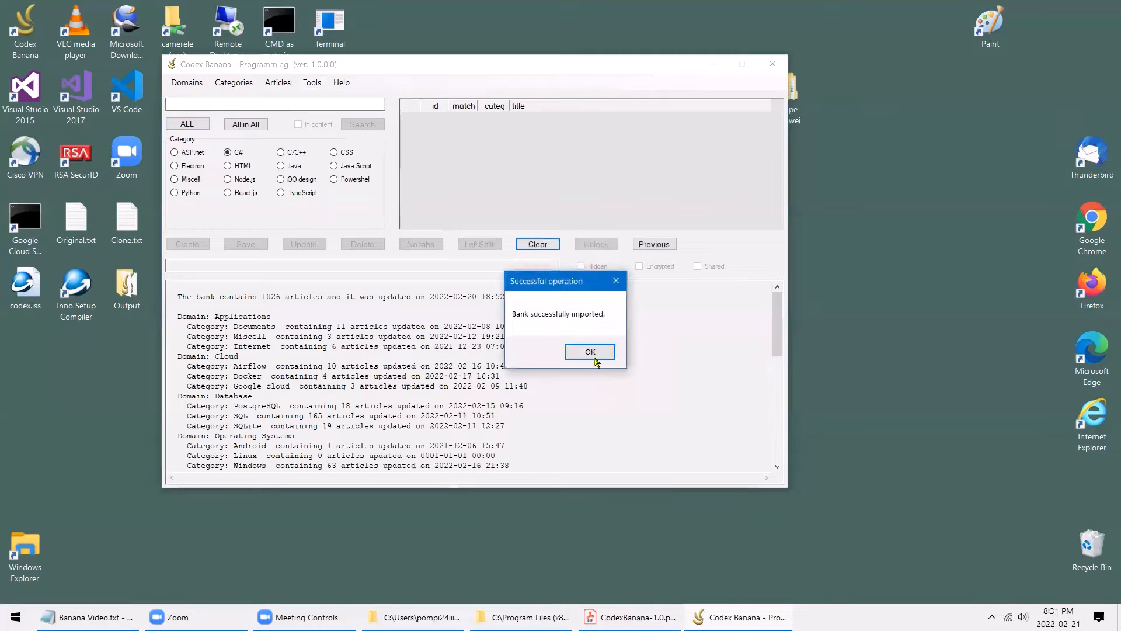
{"action": "left_click", "coordinate": [595, 356]}
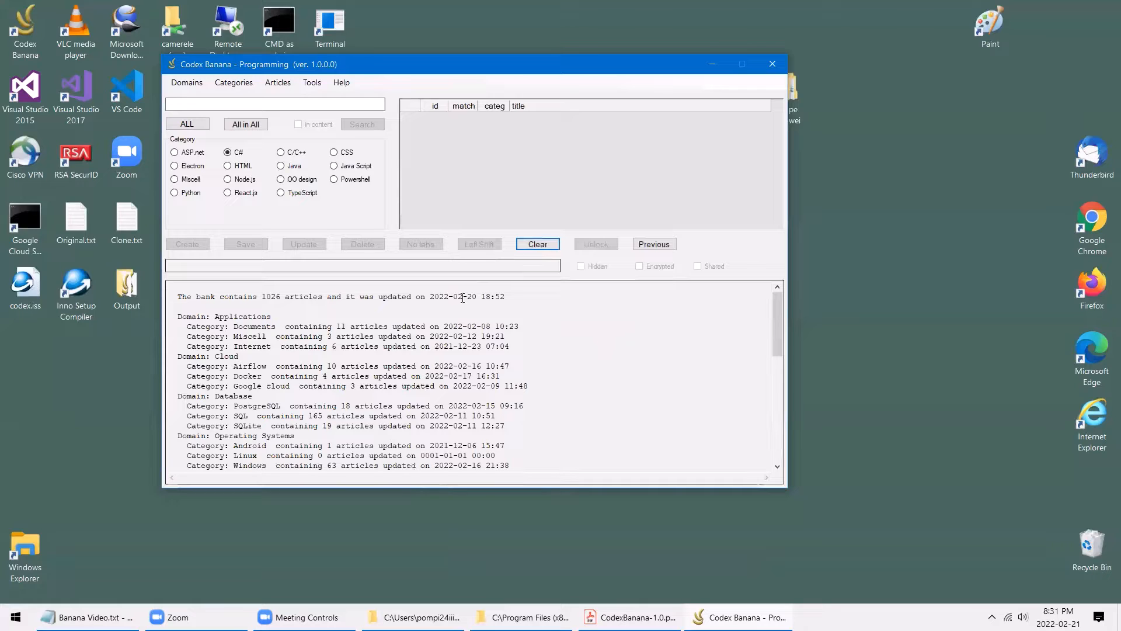
Scroll through the imported bank summary of 1026 articles across domains
{"action": "left_click", "coordinate": [415, 319]}
{"action": "scroll", "coordinate": [416, 319], "scroll_direction": "down", "scroll_amount": 6}
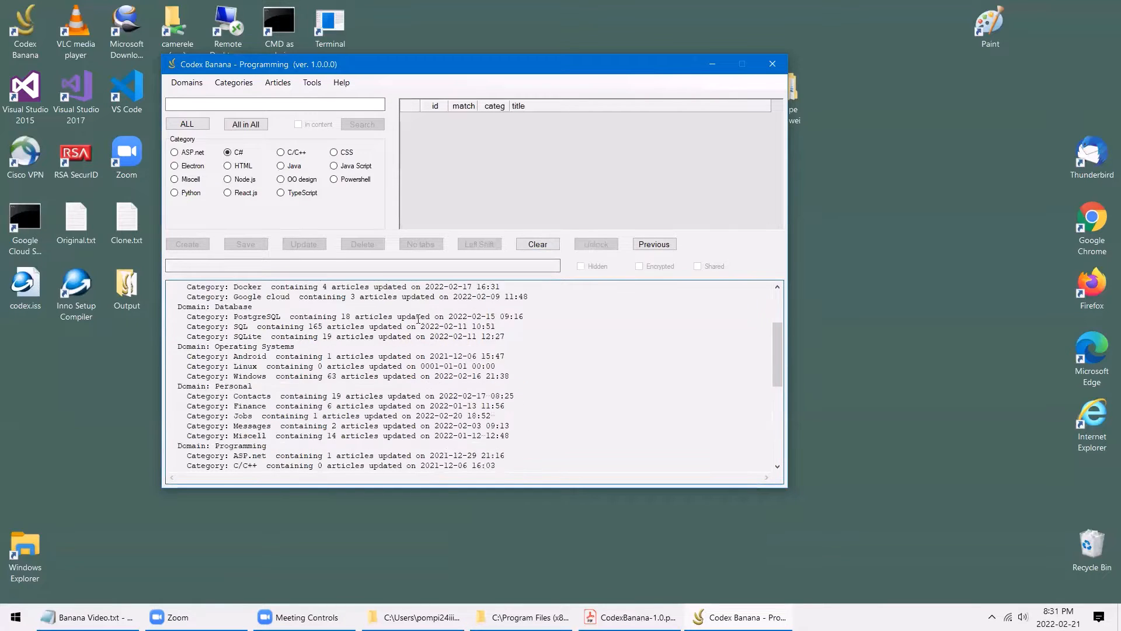
{"action": "scroll", "coordinate": [467, 386], "scroll_direction": "up", "scroll_amount": 7}
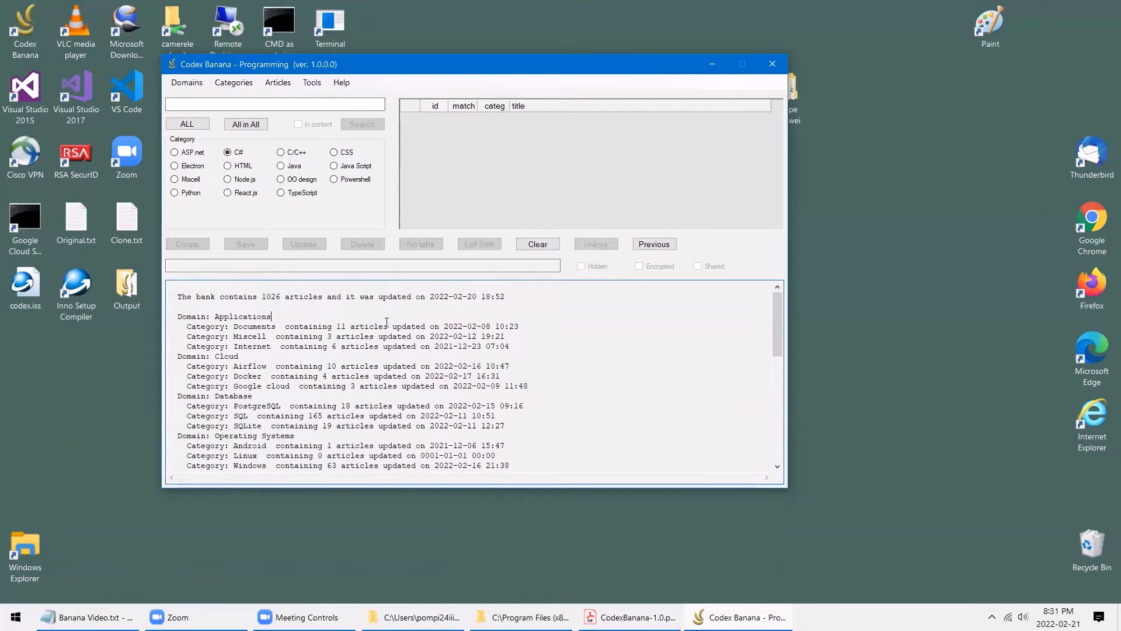